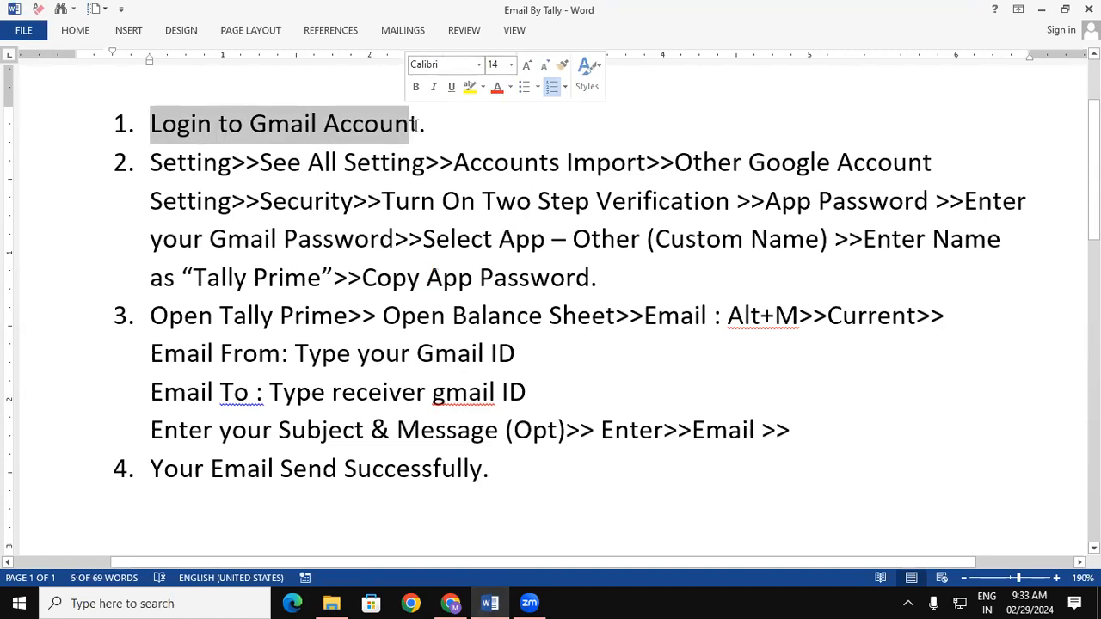
Highlight 'Login to Gmail Account' in Word, then open Gmail's sign-in in a new Chrome tab.
click(416, 126)
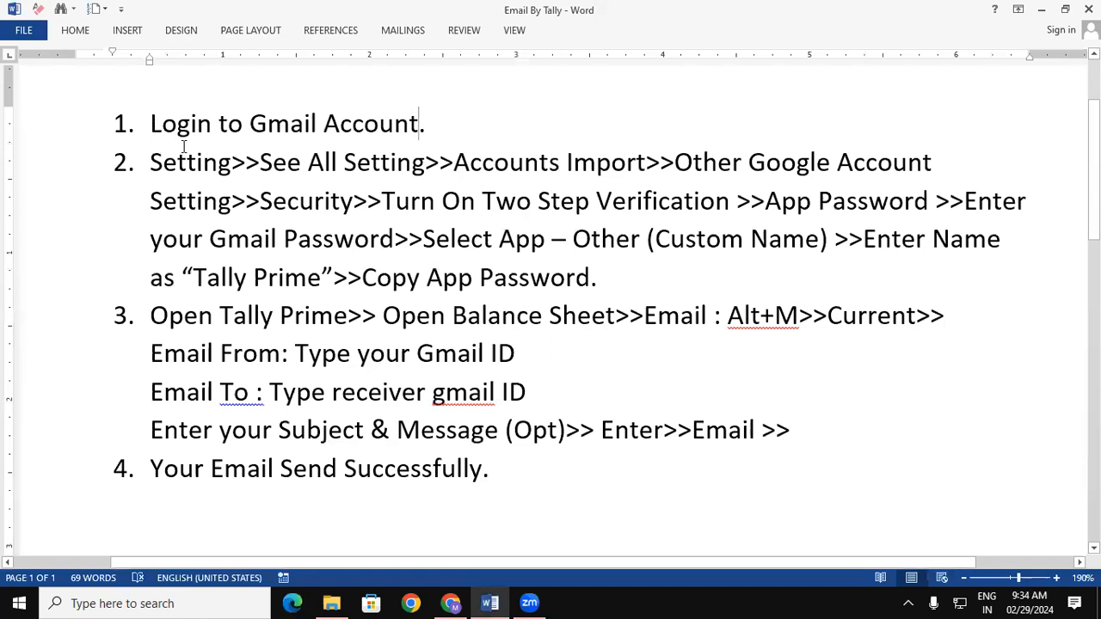
drag(152, 123, 401, 123)
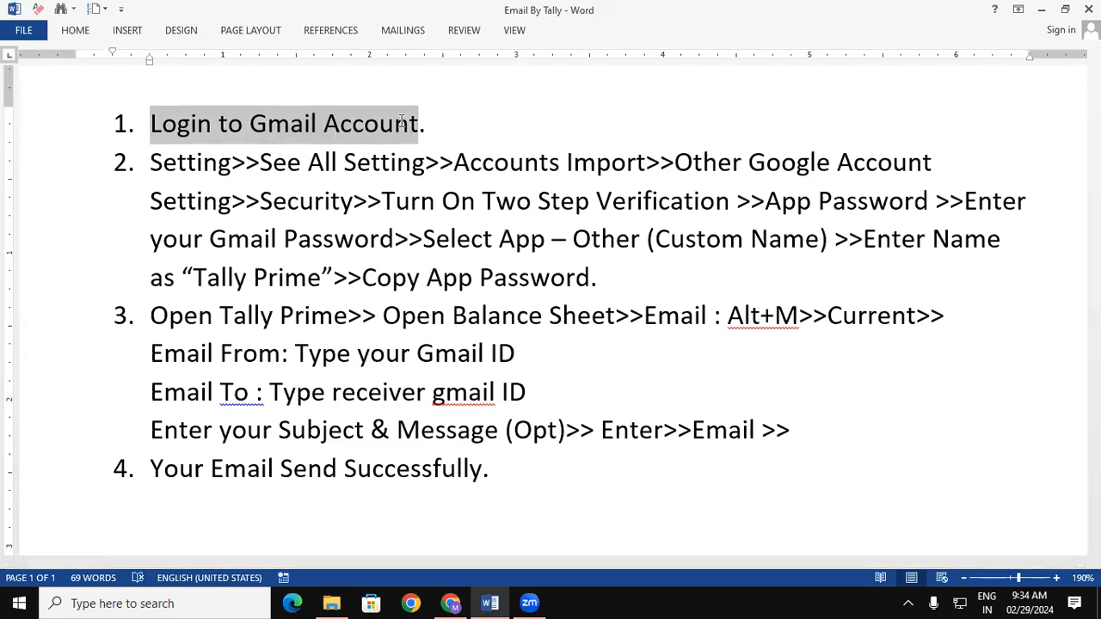
click(449, 602)
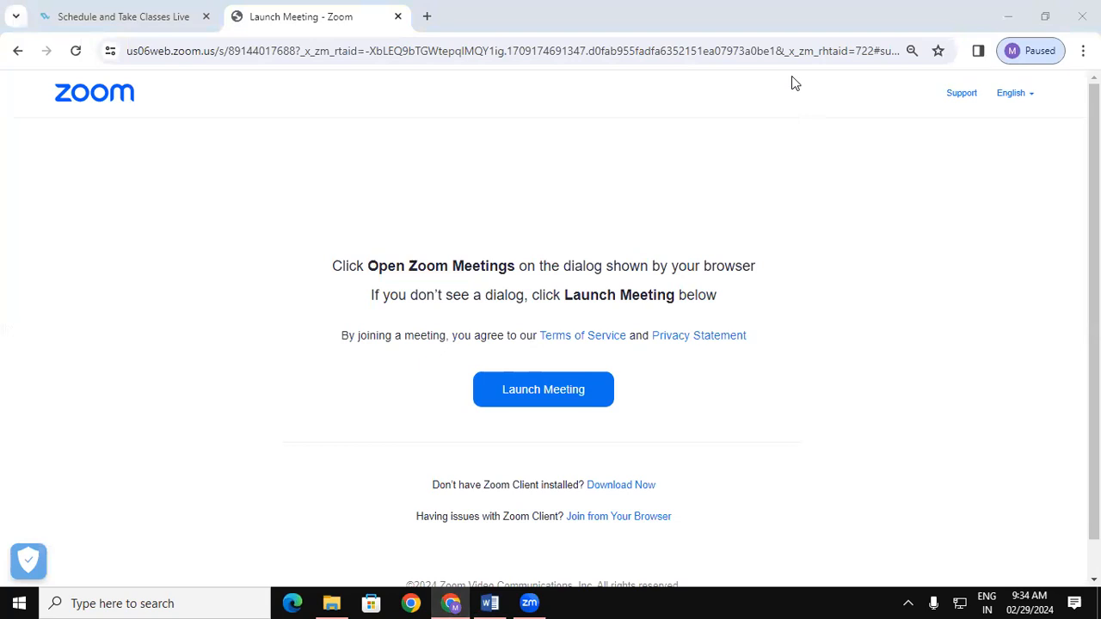
click(427, 17)
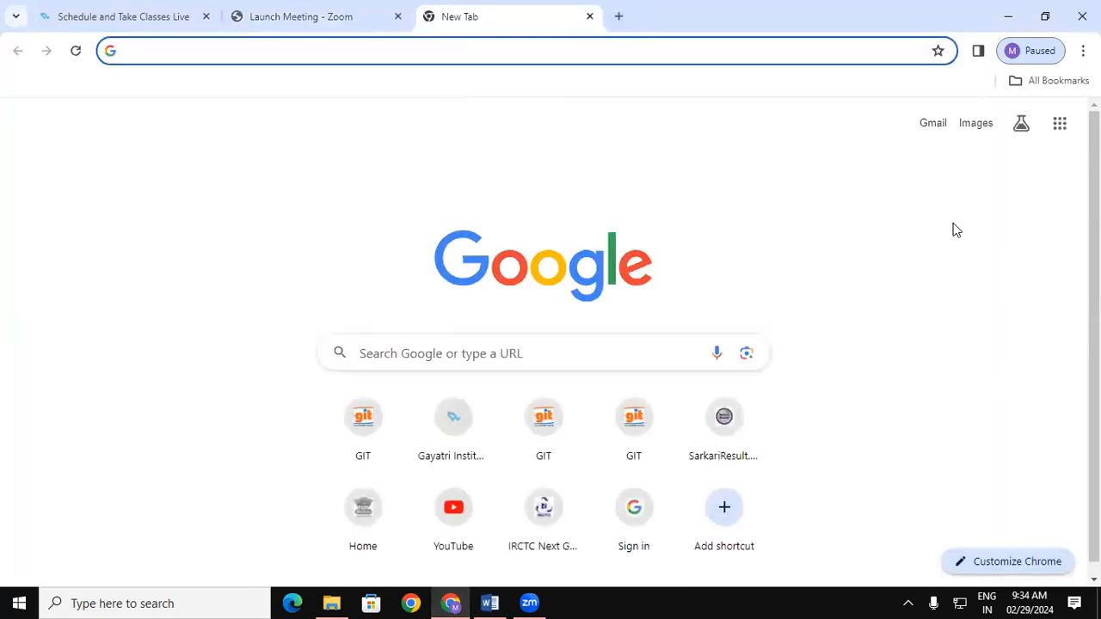
click(934, 126)
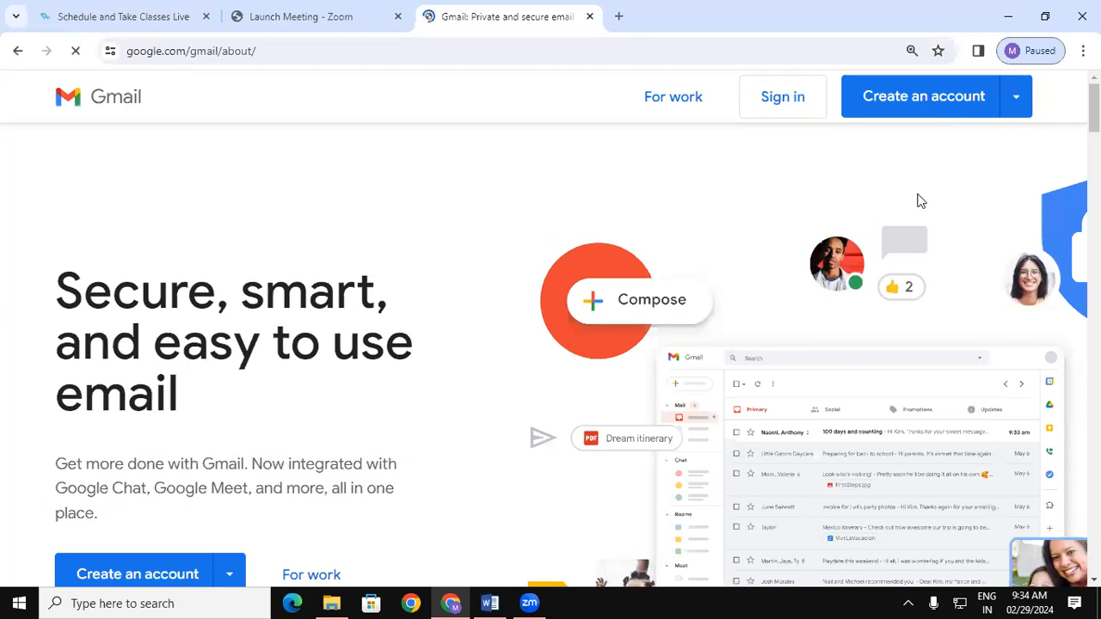
click(797, 101)
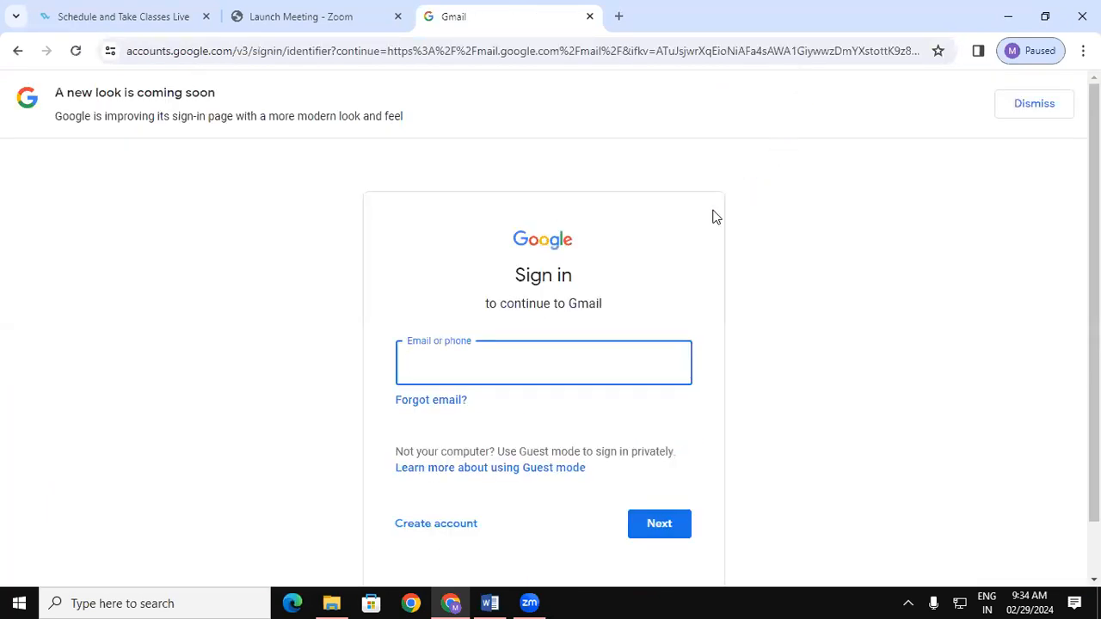
Sign in with the account's email address and password.
click(478, 360)
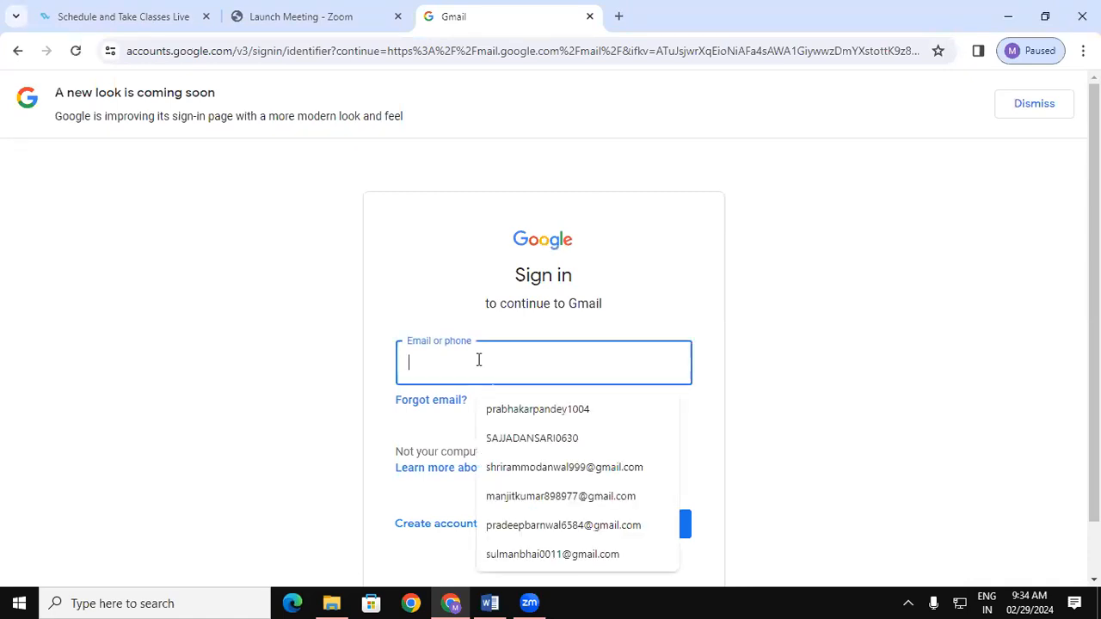
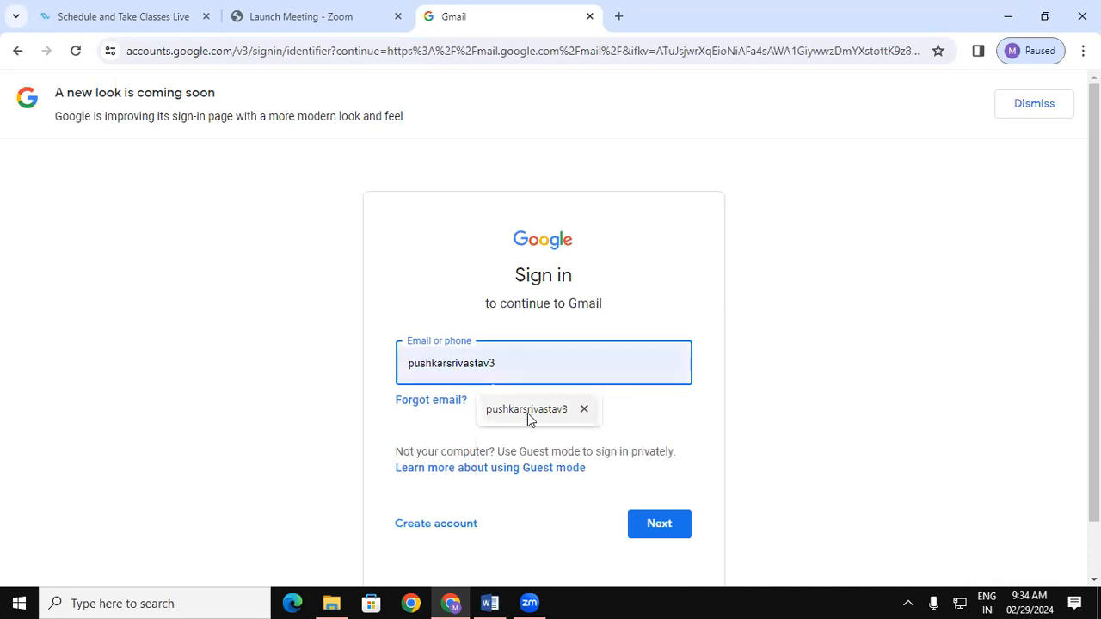
click(526, 411)
click(655, 531)
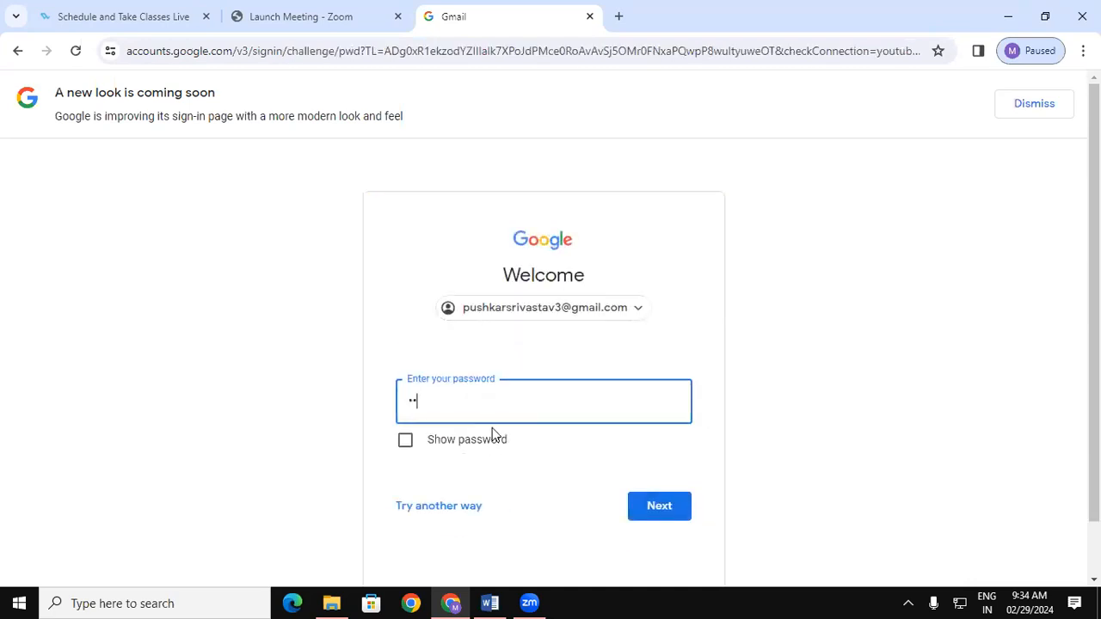
text(••••)
key(Return)
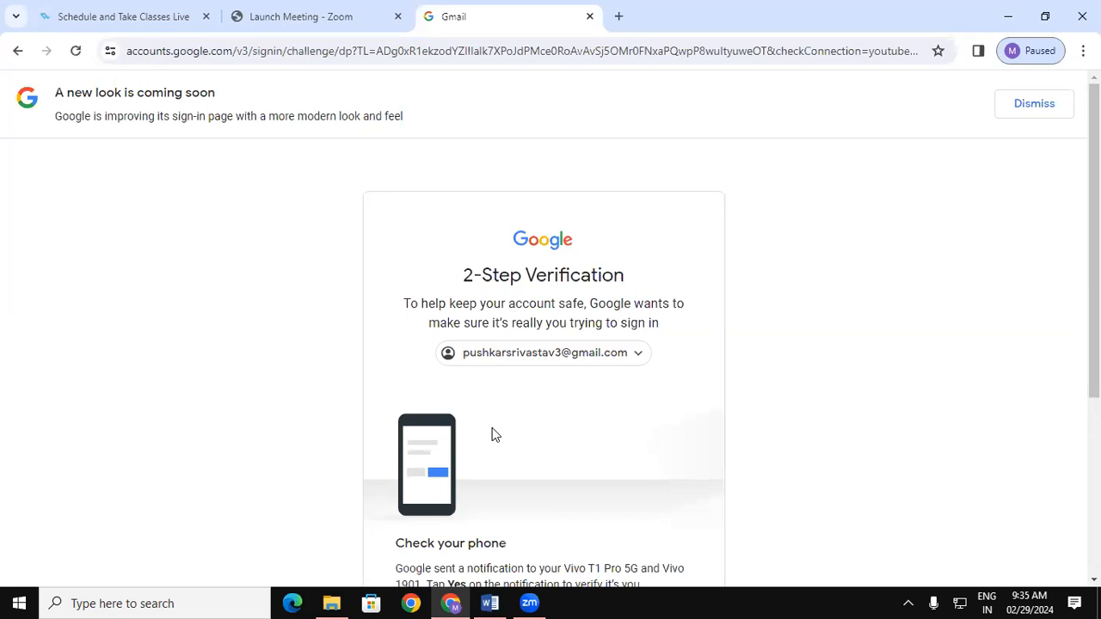
scroll(496, 435, down, 2)
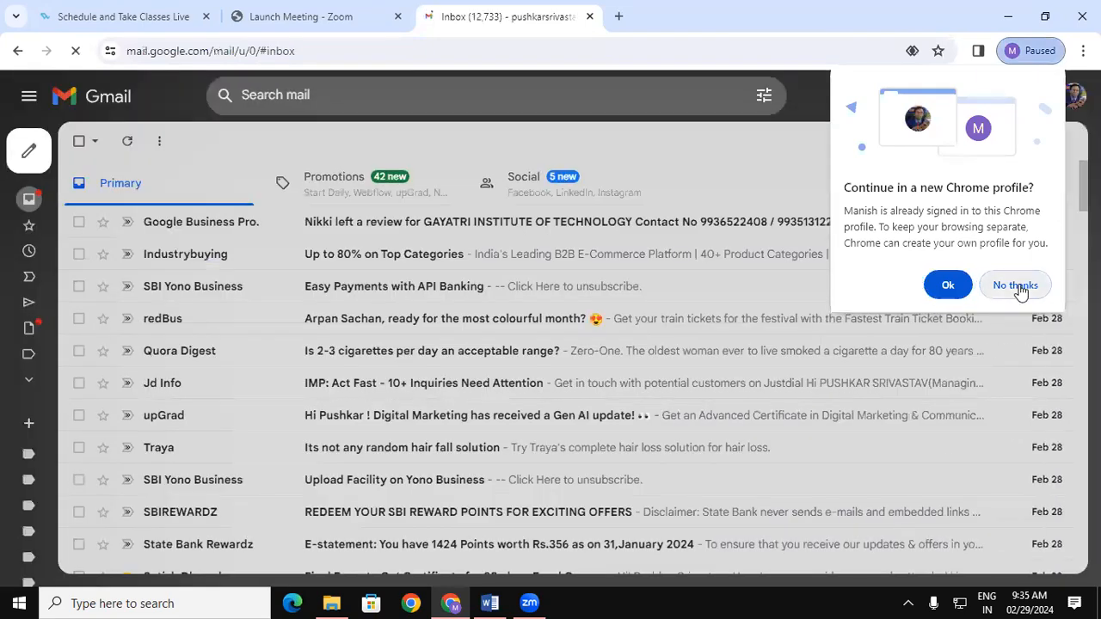
Decline the Chrome profile offer, open Gmail's See all settings page, then return to Word.
click(1018, 287)
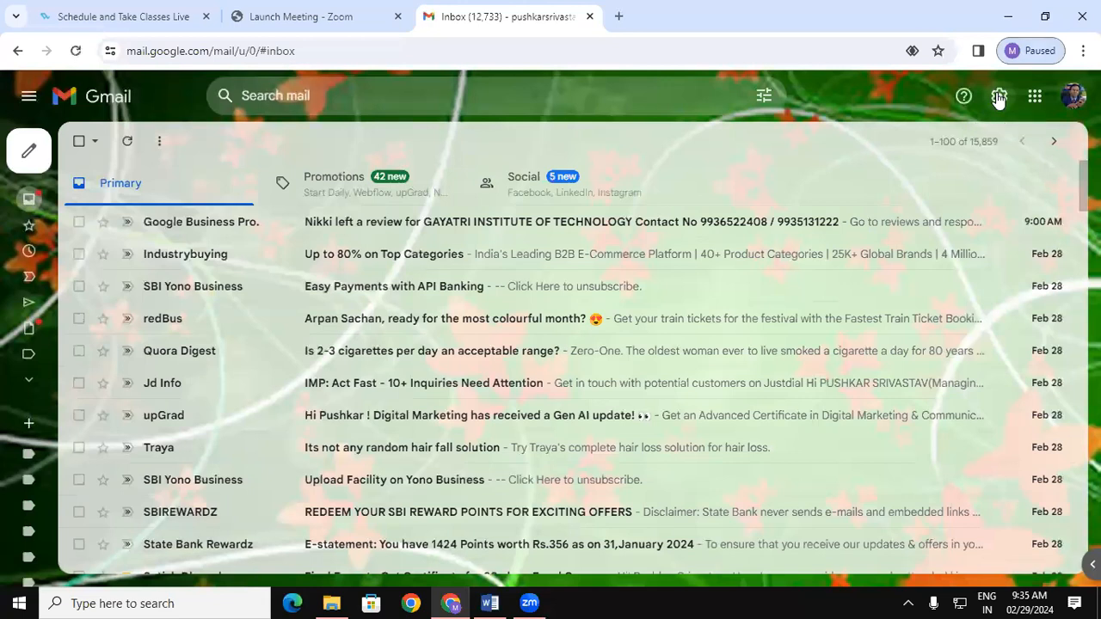
click(999, 97)
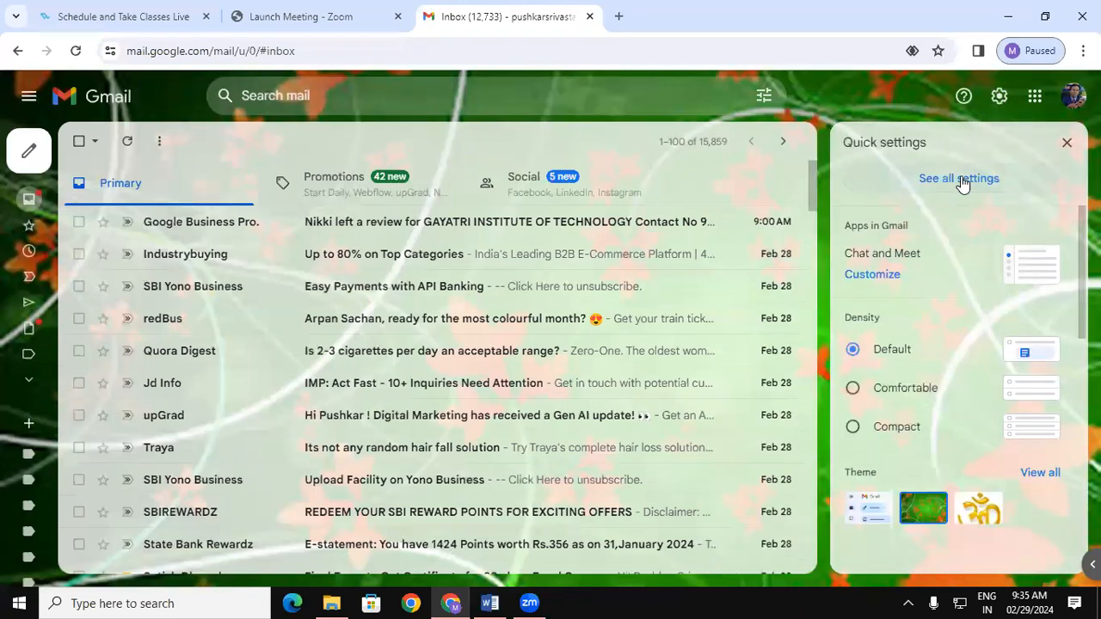
click(959, 179)
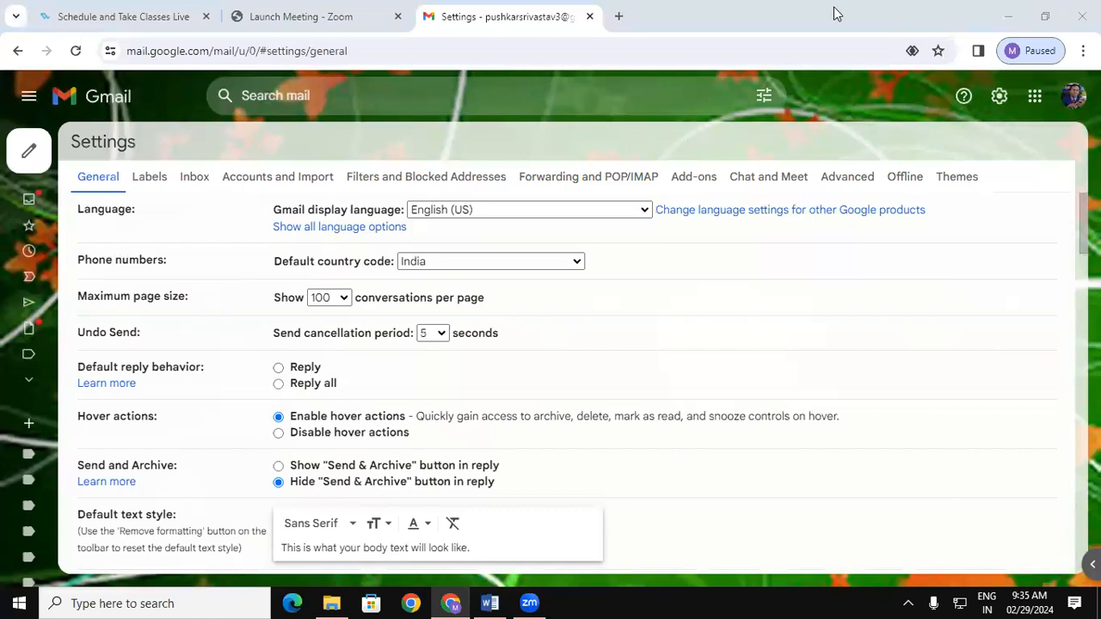
scroll(564, 368, down, 1)
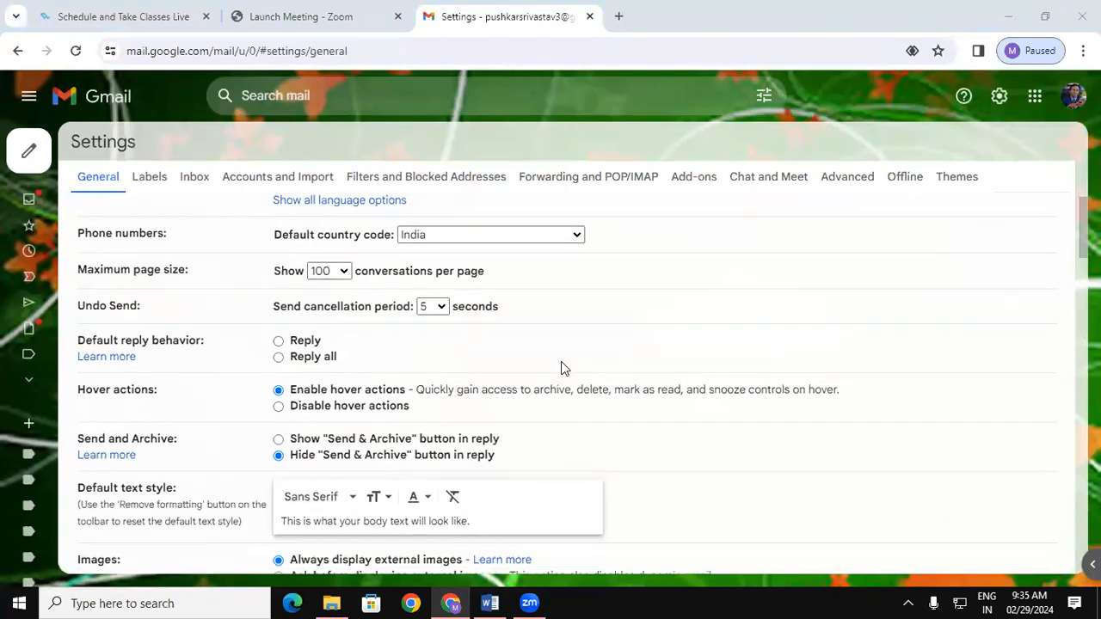
scroll(504, 312, up, 1)
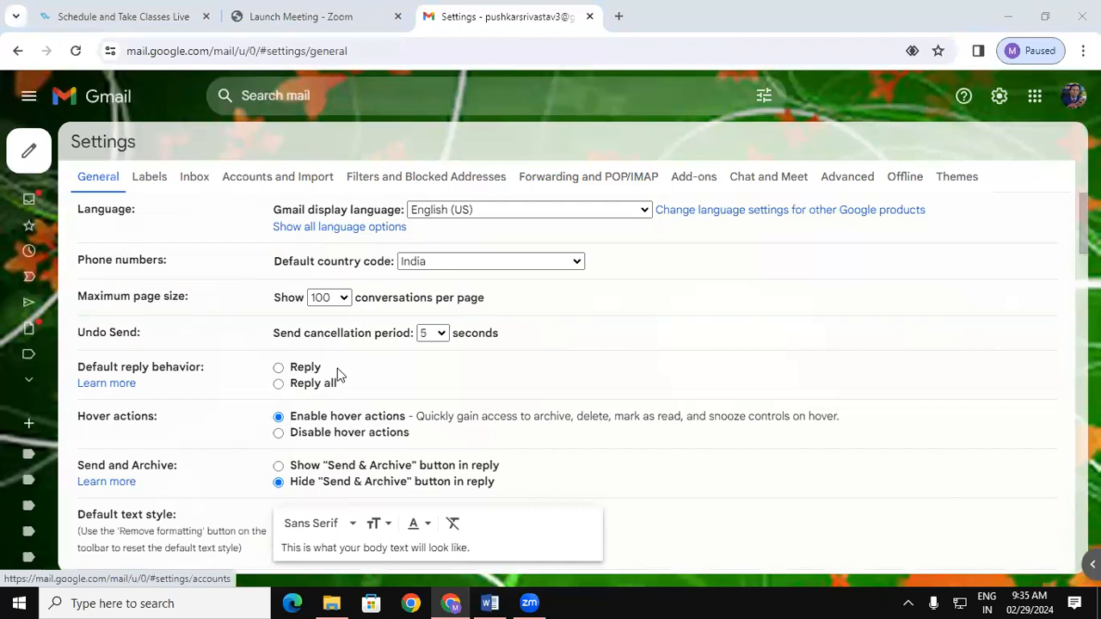
click(490, 603)
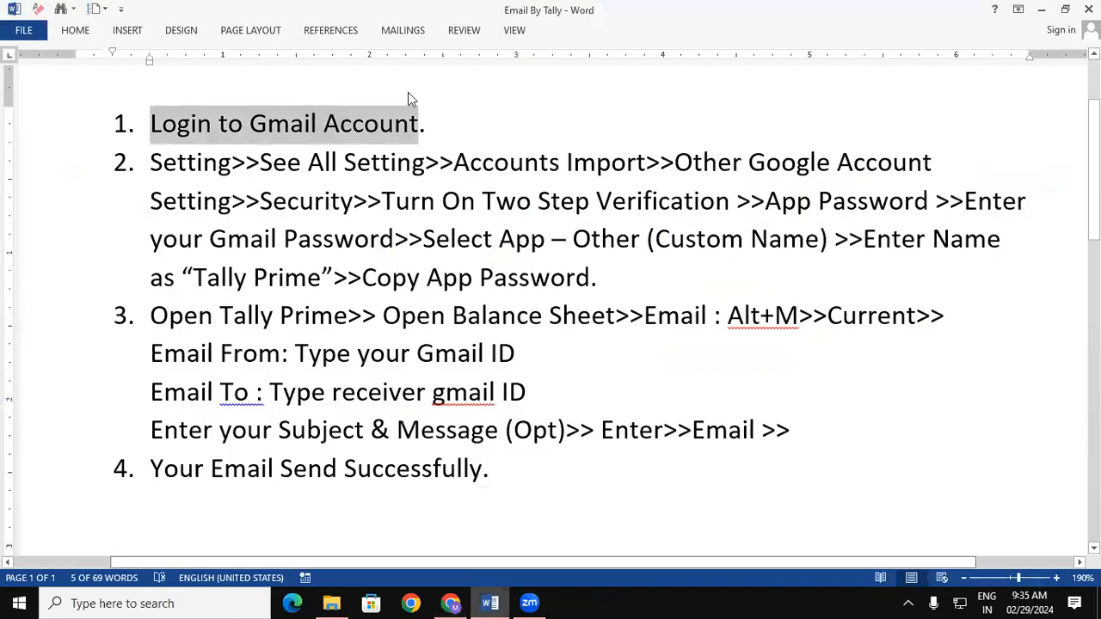
Highlight 'Login to Gmail' and 'Setting' in the Word list, then return to Chrome.
click(251, 138)
click(152, 162)
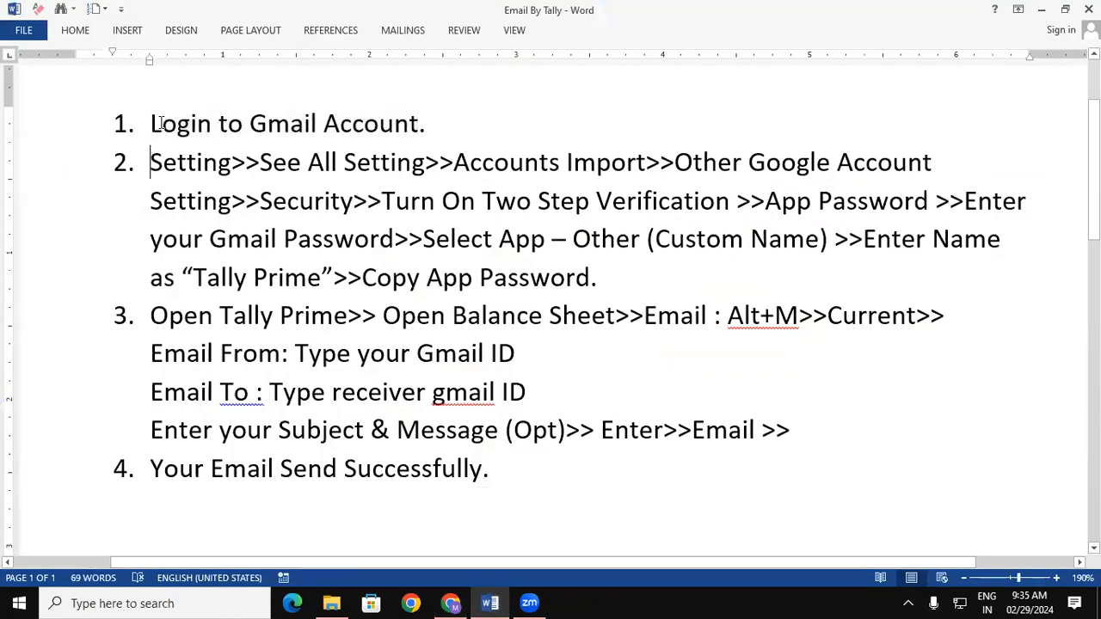
drag(151, 123, 320, 125)
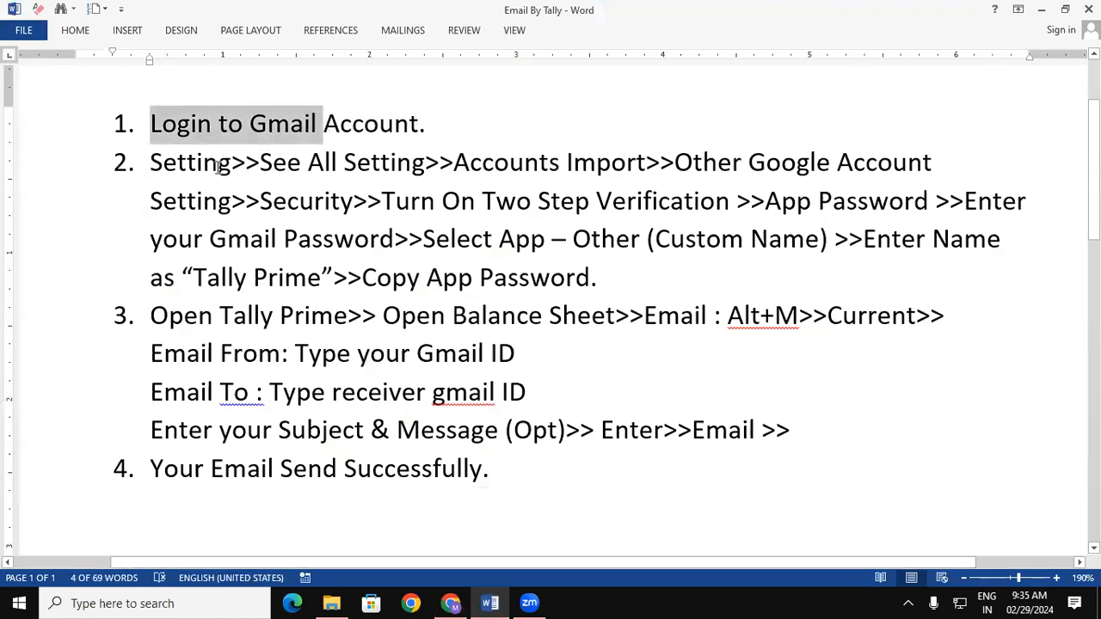
drag(151, 162, 632, 175)
click(456, 162)
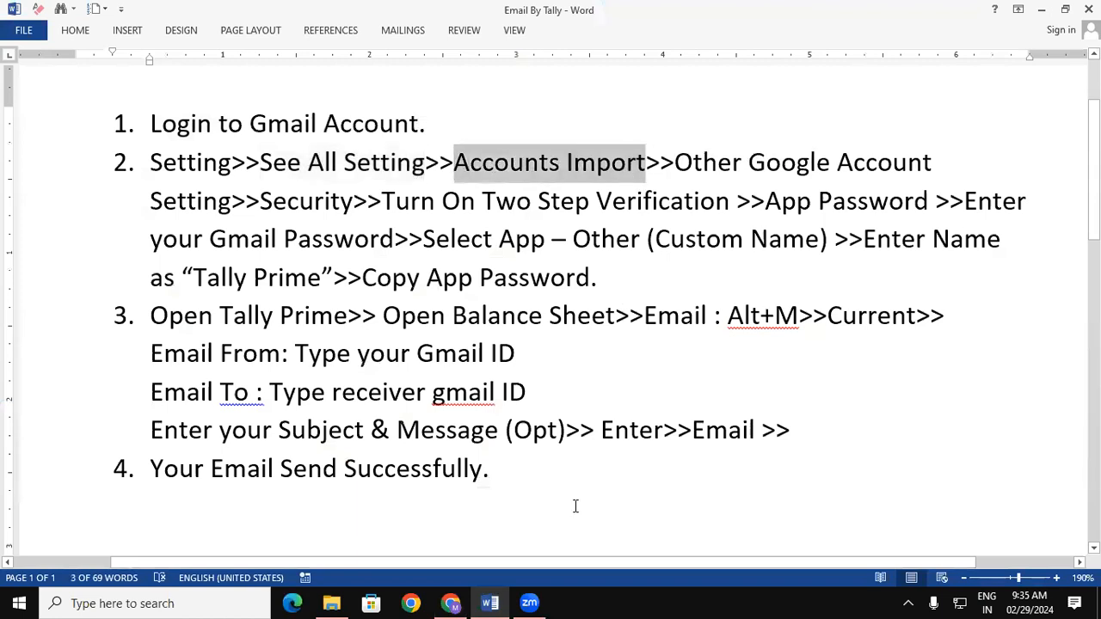
click(451, 602)
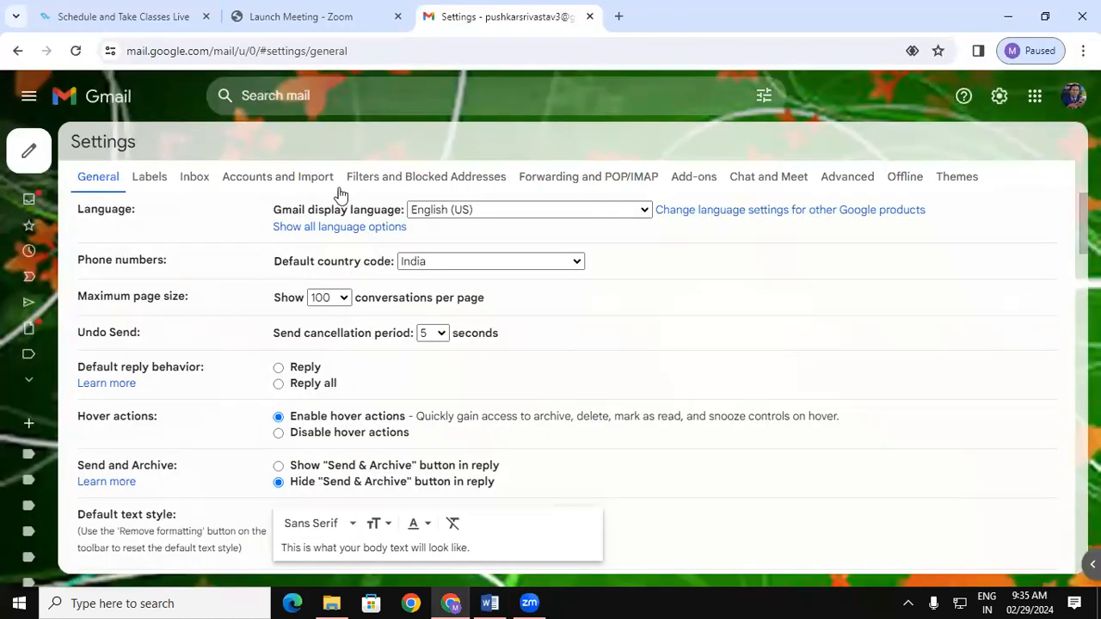
Open Accounts and Import, highlight 'Other Google Account' in Word, and return to Gmail.
click(282, 178)
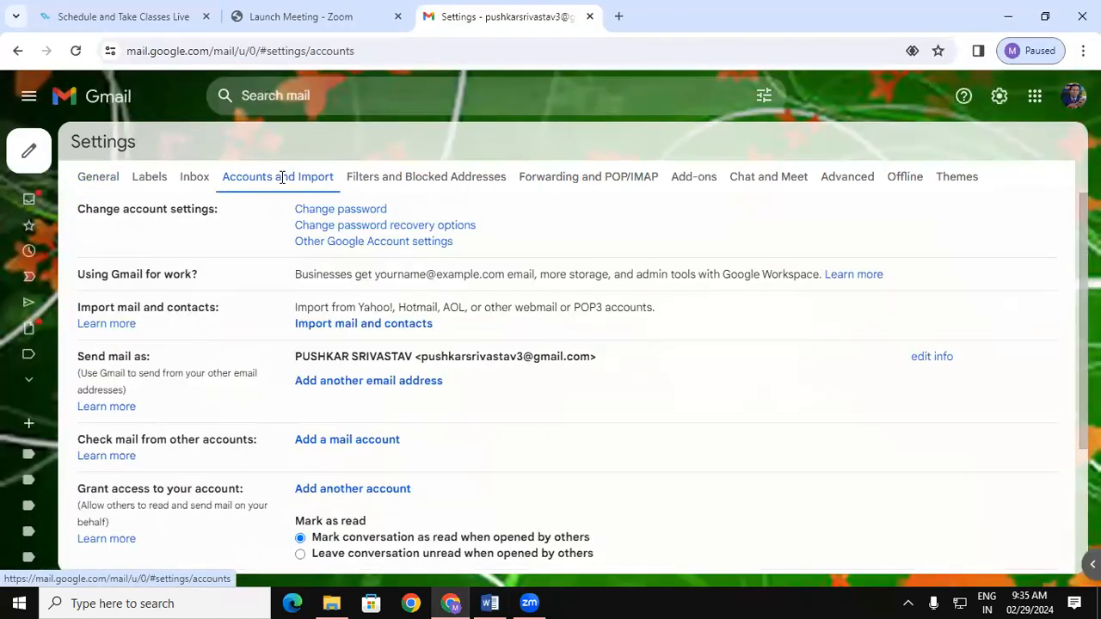
click(489, 603)
drag(674, 165, 905, 172)
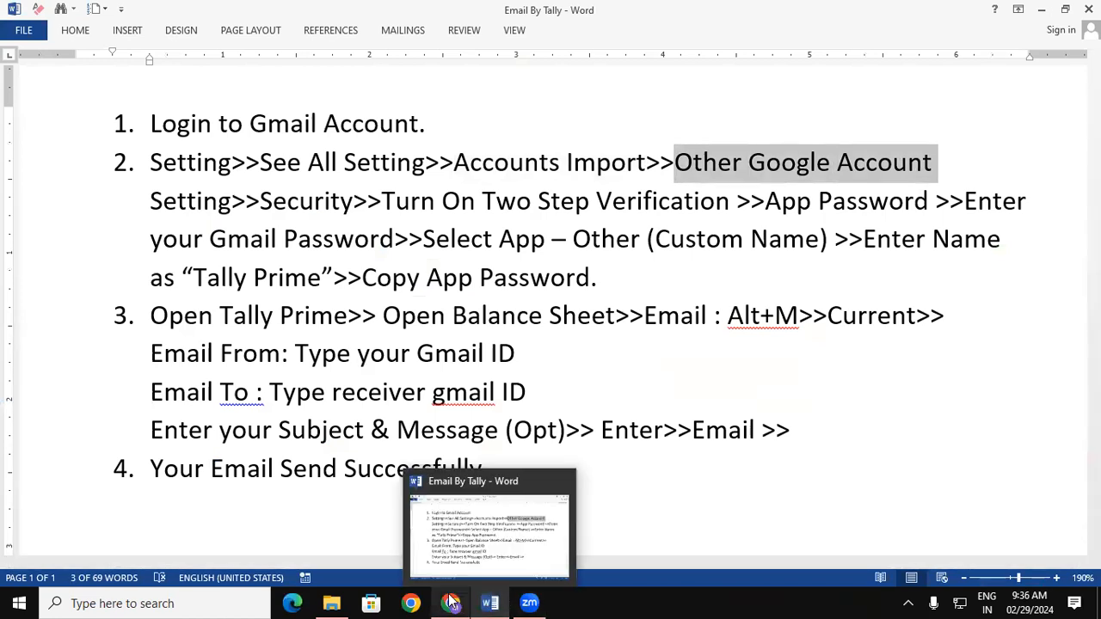
click(452, 602)
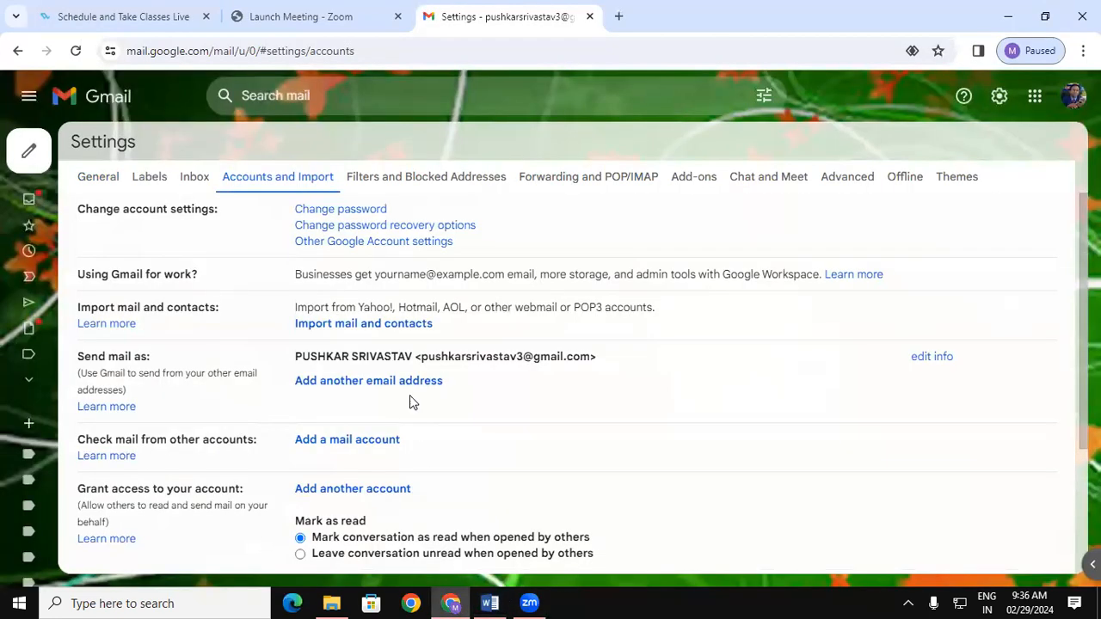
Open Other Google Account settings and scroll its Security page to 'How you sign in to Google'.
click(344, 244)
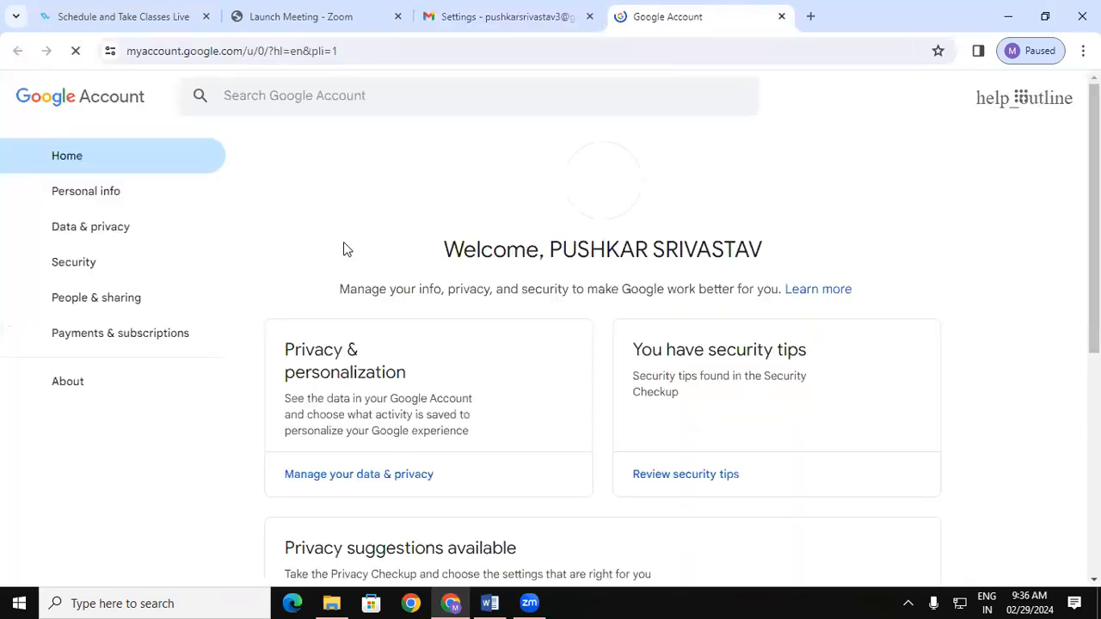
click(495, 601)
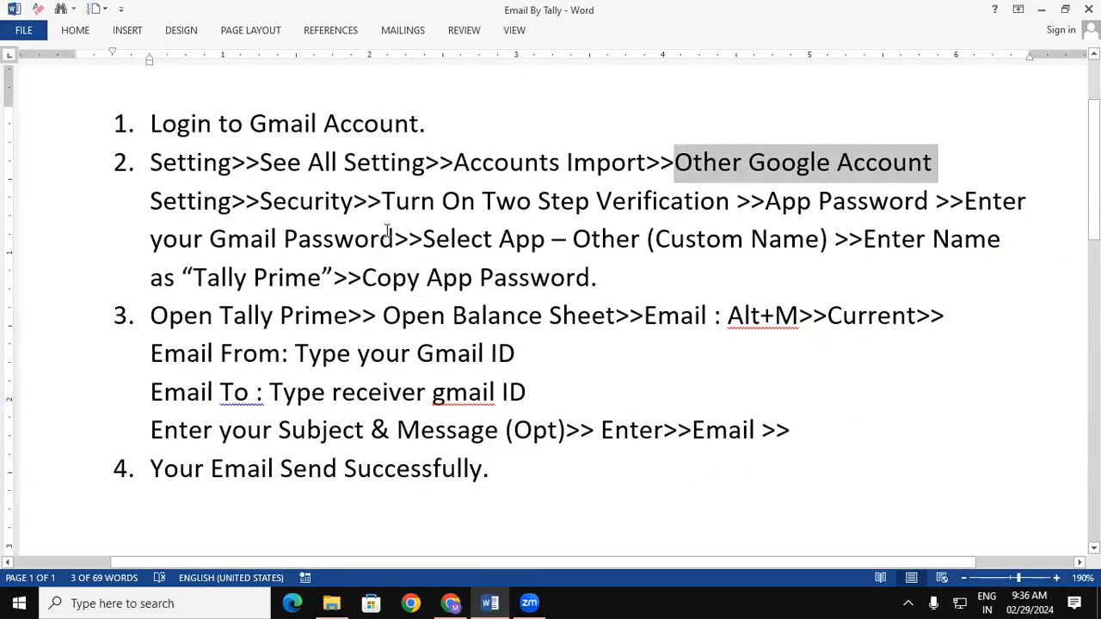
drag(260, 200, 353, 211)
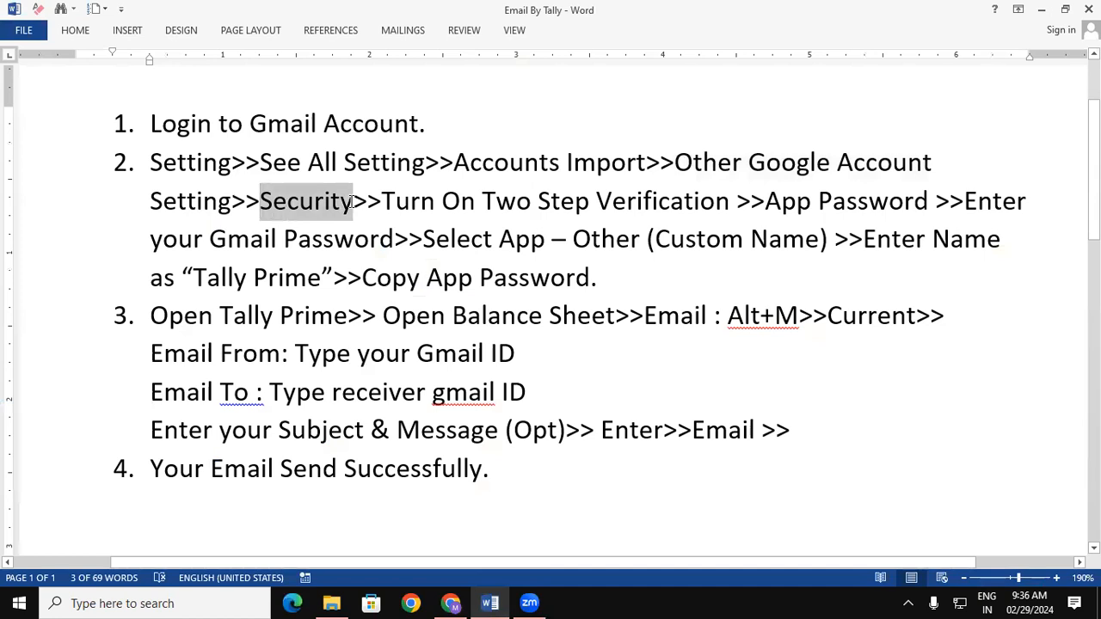
click(451, 603)
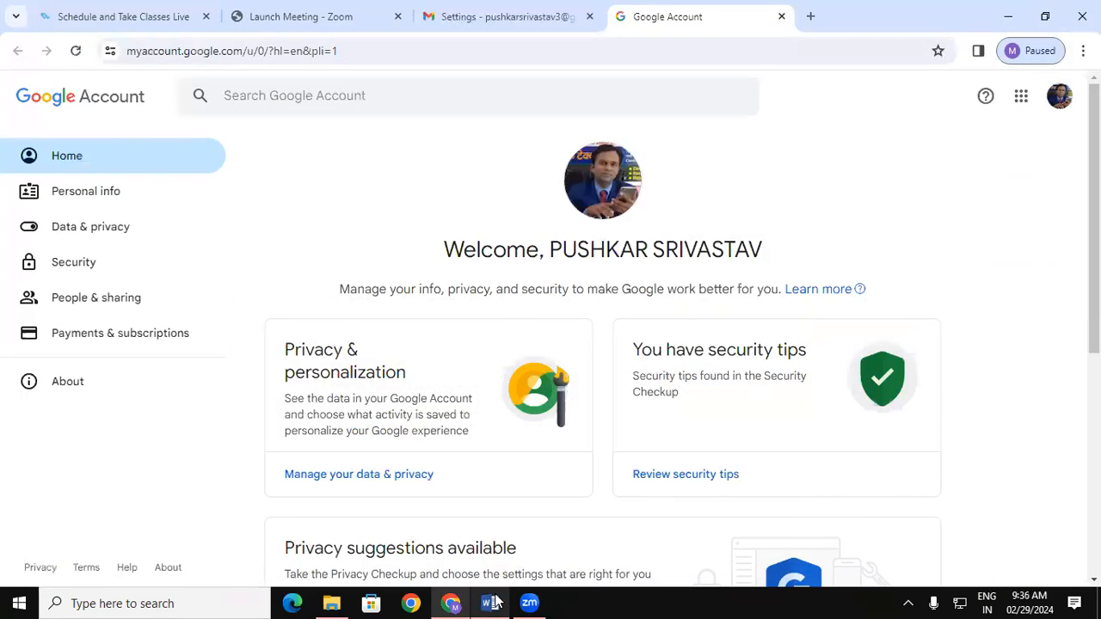
click(103, 262)
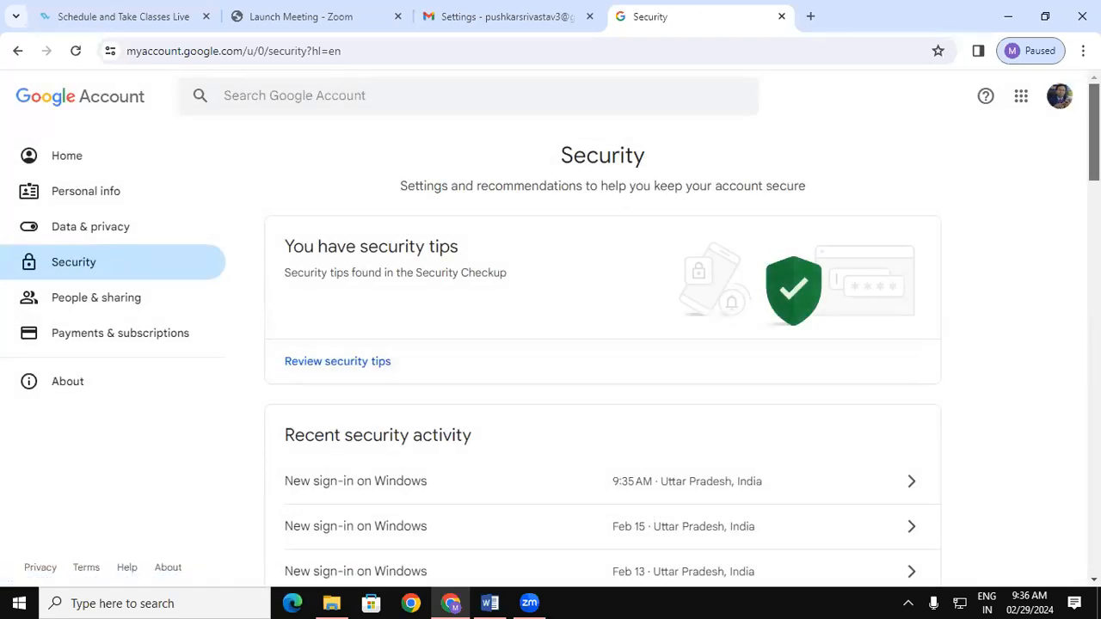
scroll(1093, 137, down, 1)
scroll(602, 344, down, 5)
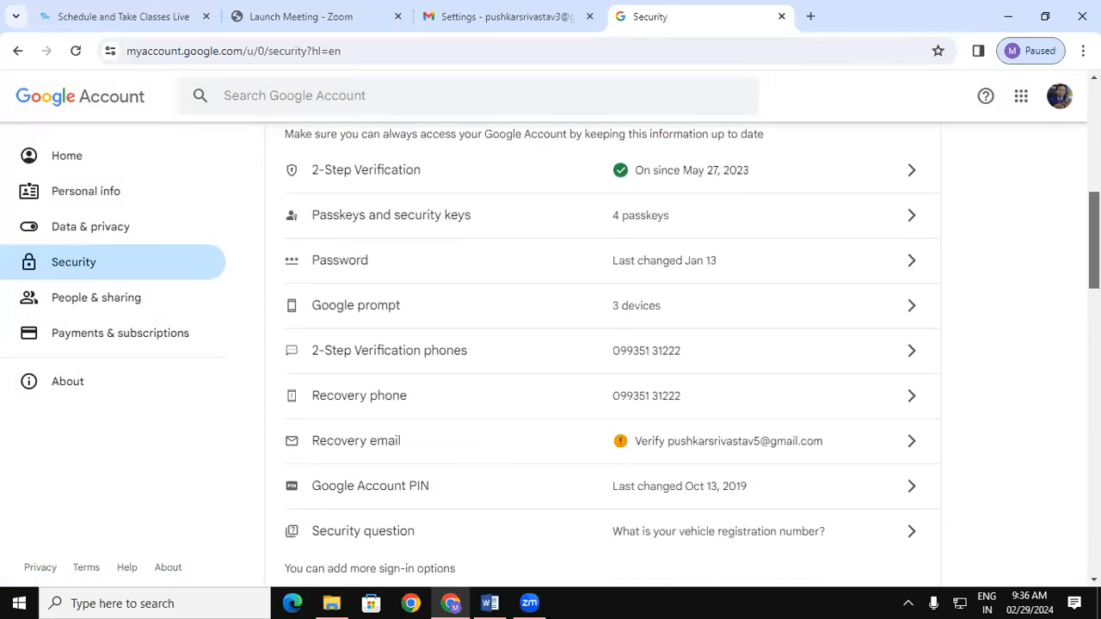
drag(1093, 230, 1093, 228)
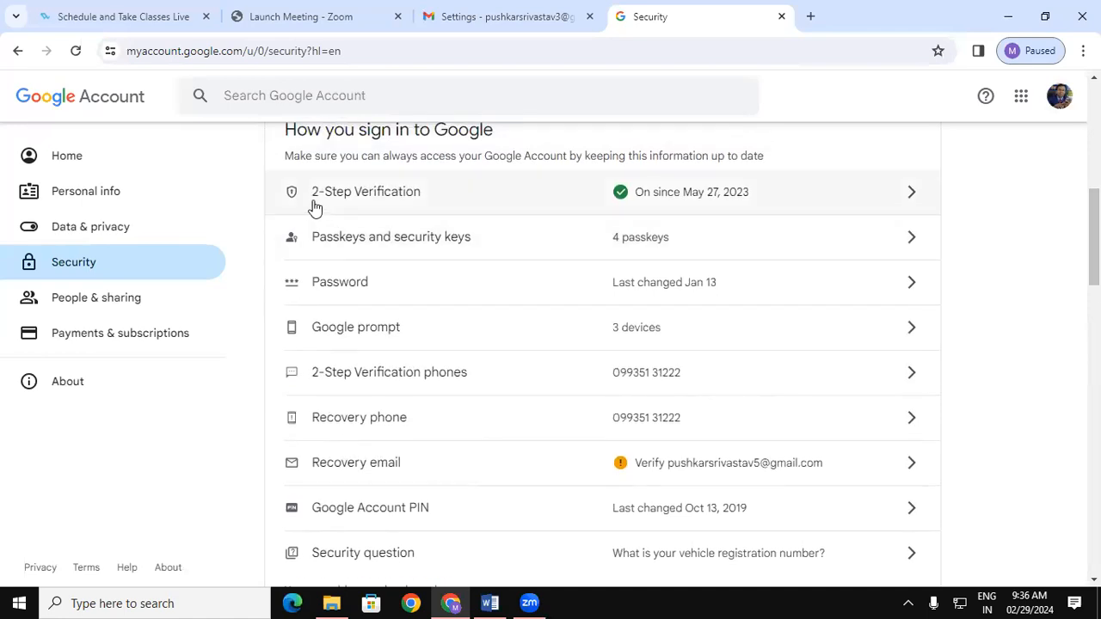
Turn off 2-Step Verification and confirm it in the dialog.
click(386, 199)
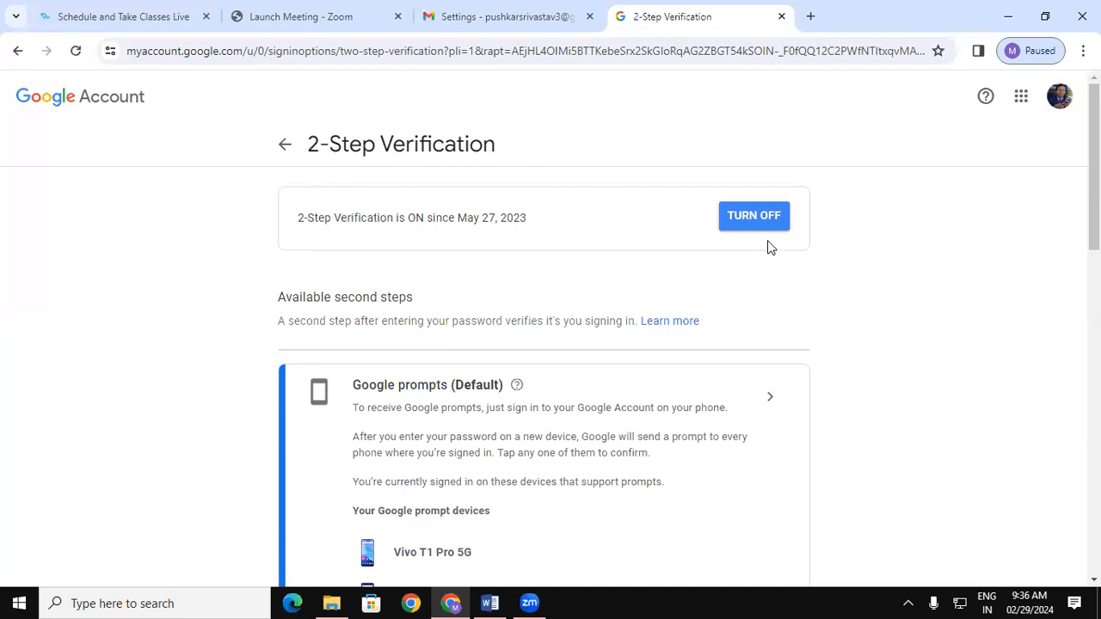
click(754, 215)
click(629, 376)
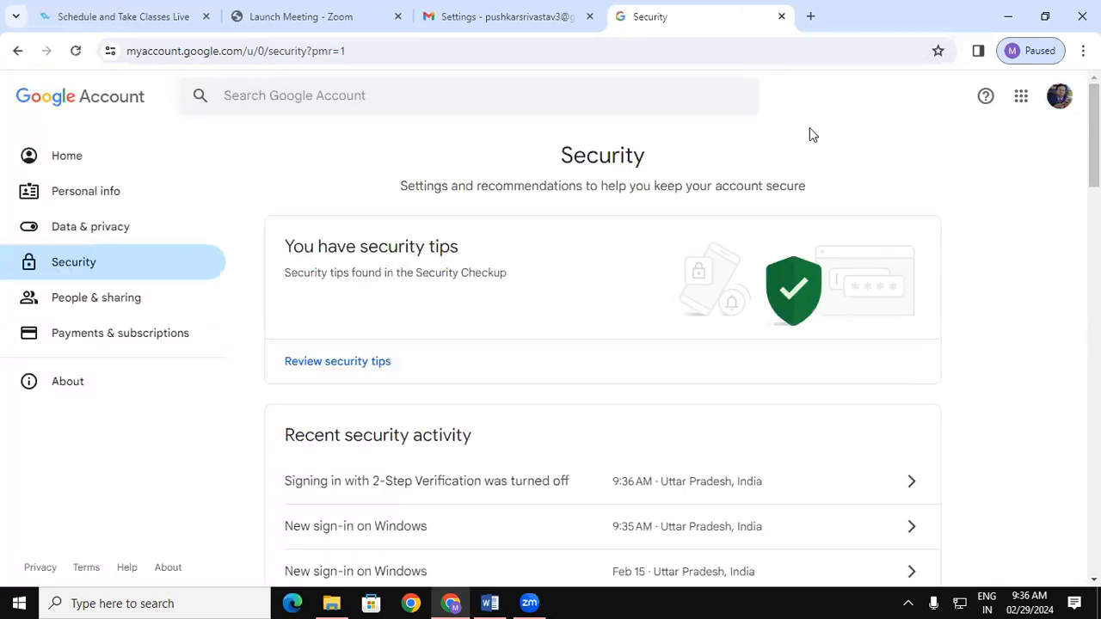
Close the Google Account Security tab, leaving Gmail's Accounts and Import settings.
click(526, 8)
click(679, 17)
click(781, 17)
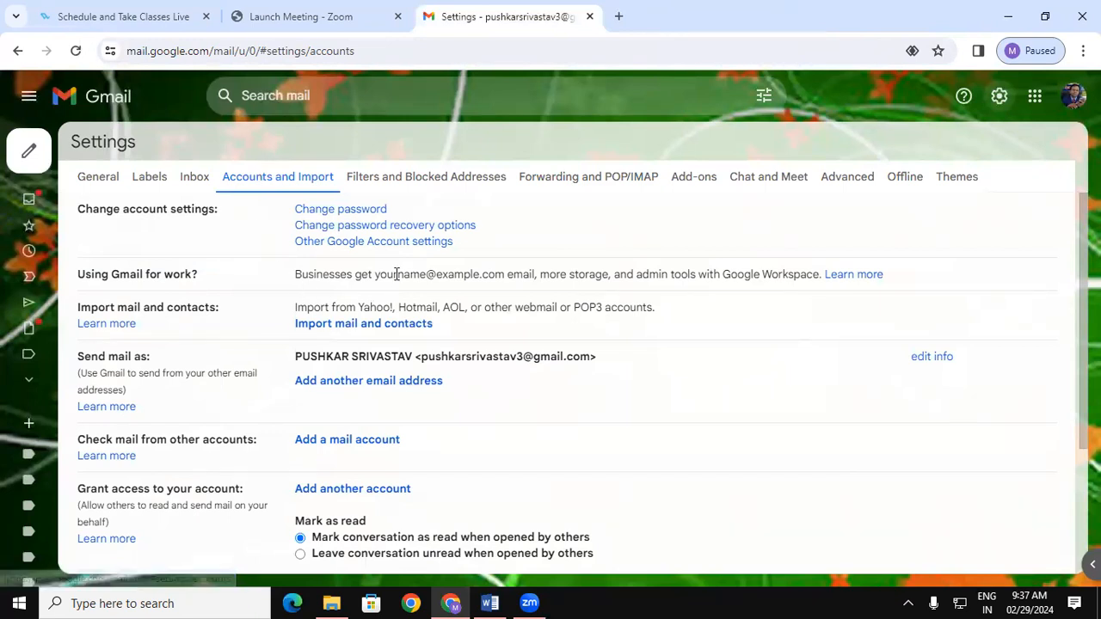
Reopen Google Account's Security page via Other Google Account settings and scroll to sign-in options.
click(382, 243)
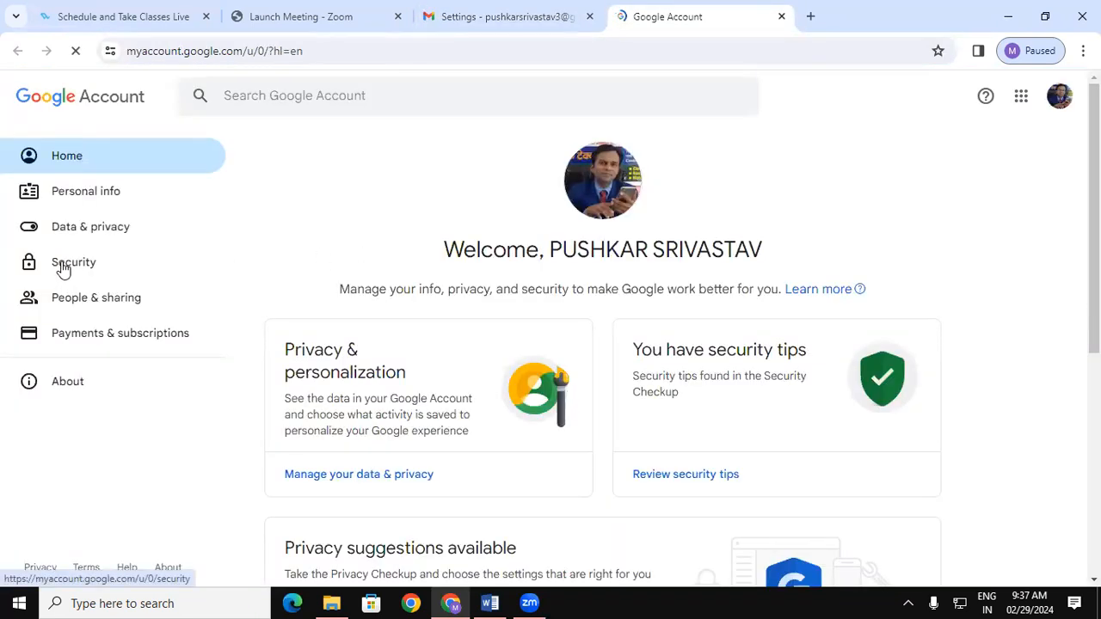
click(62, 267)
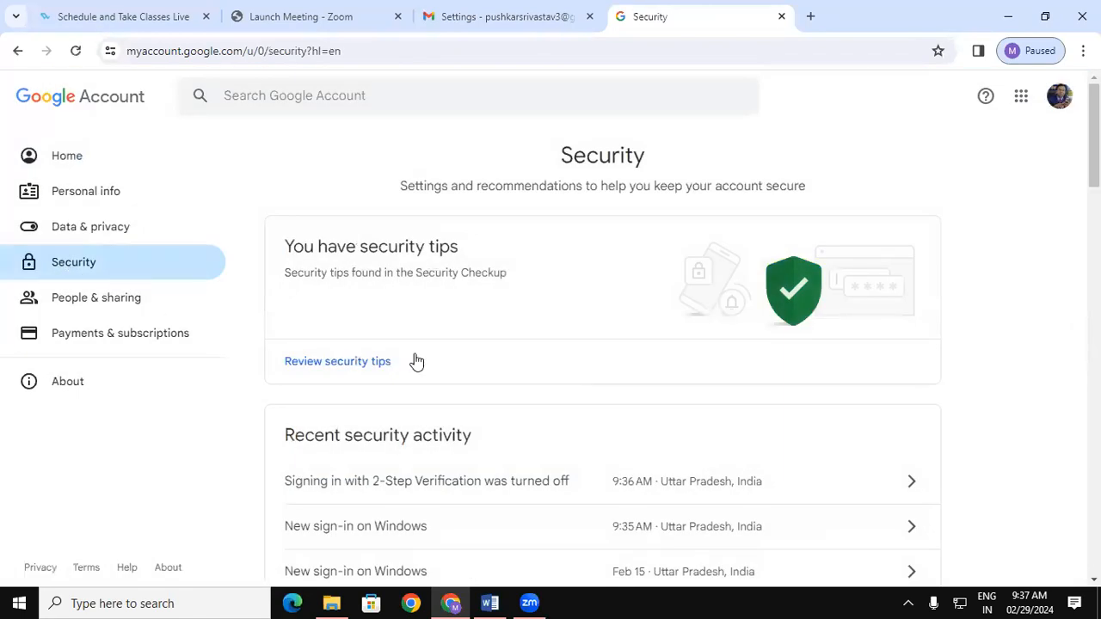
drag(1094, 155, 1094, 264)
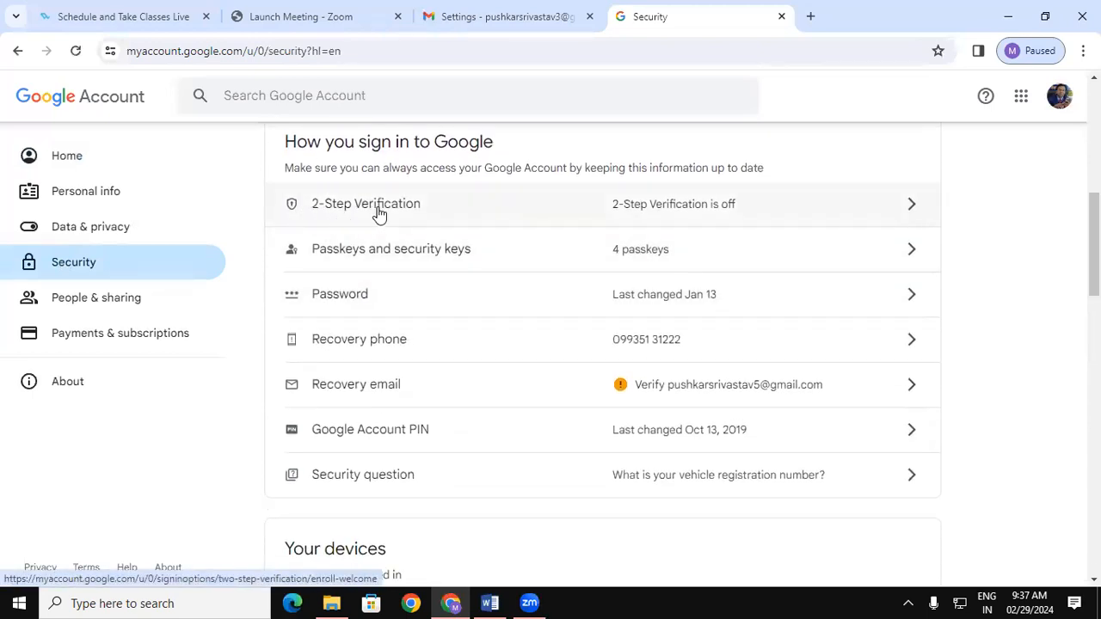
Start 2-Step Verification setup and accept Google prompts on your signed-in devices.
click(677, 213)
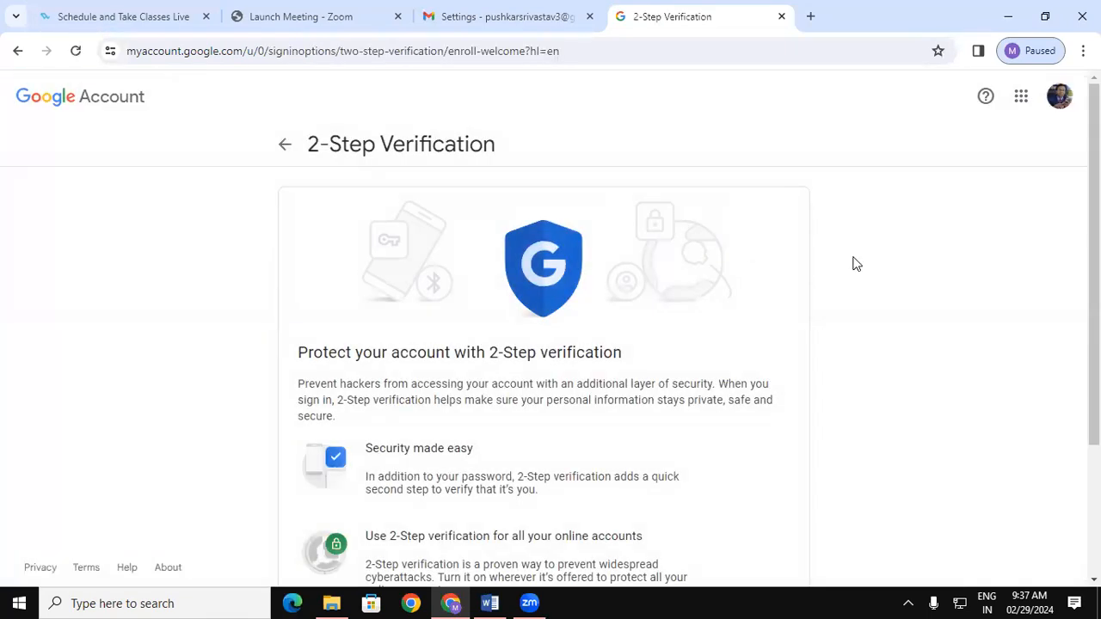
scroll(746, 250, down, 2)
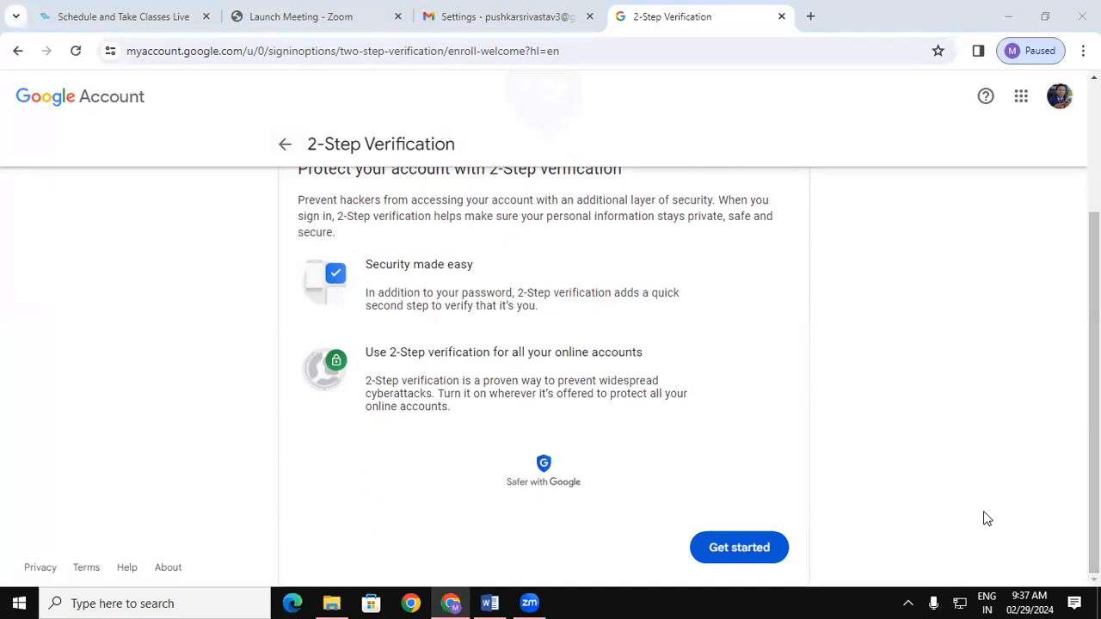
click(740, 551)
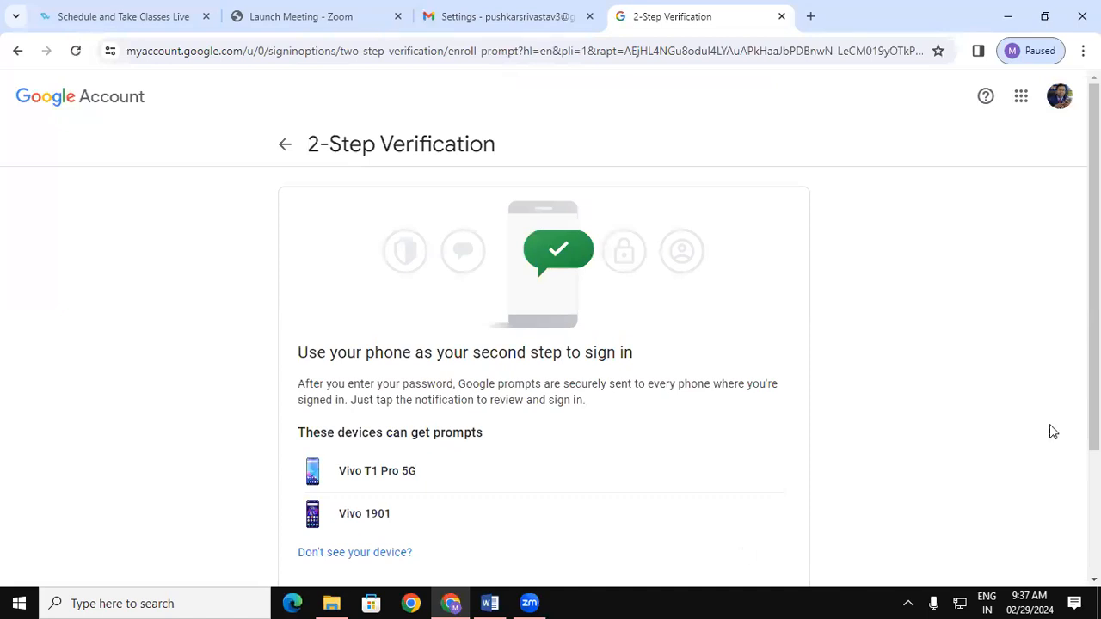
scroll(1093, 430, down, 2)
drag(1093, 430, 1093, 403)
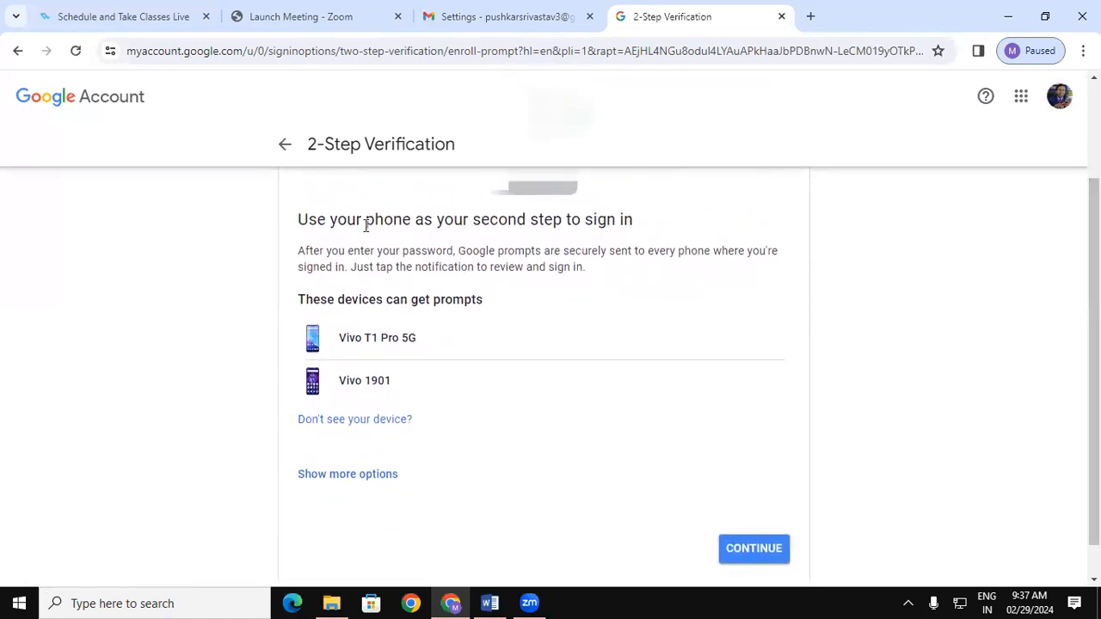
drag(308, 220, 627, 225)
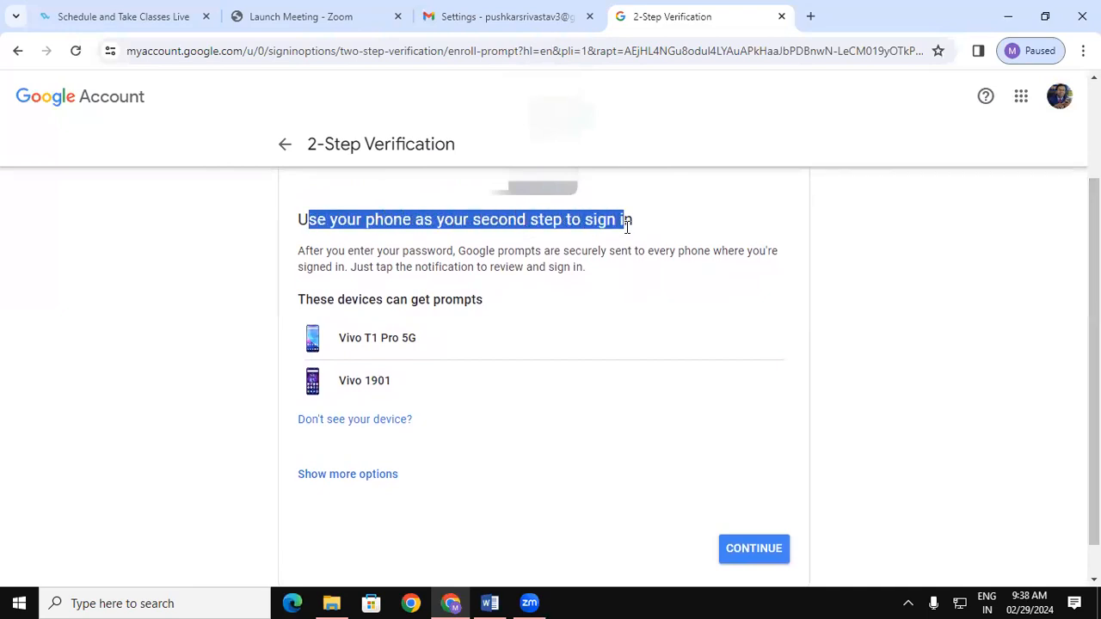
click(347, 340)
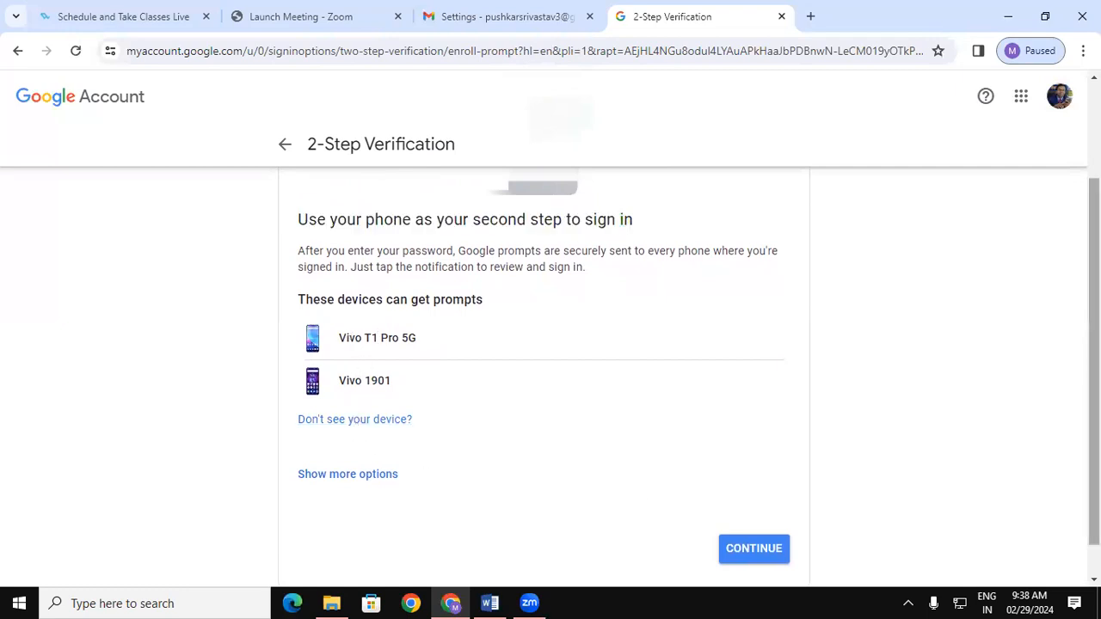
scroll(550, 376, down, 1)
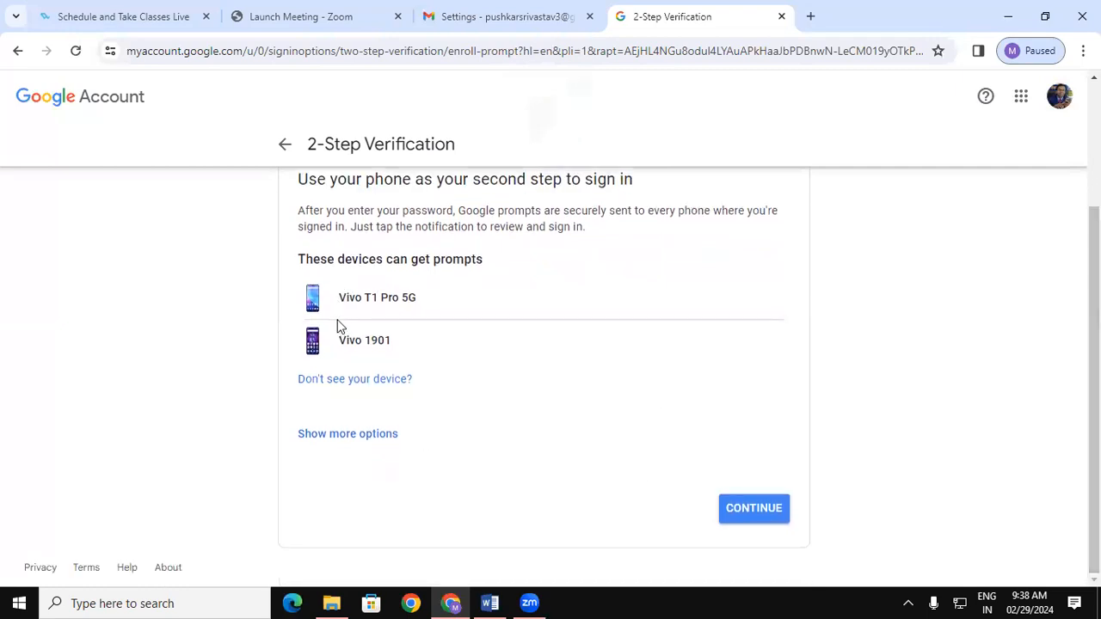
click(757, 508)
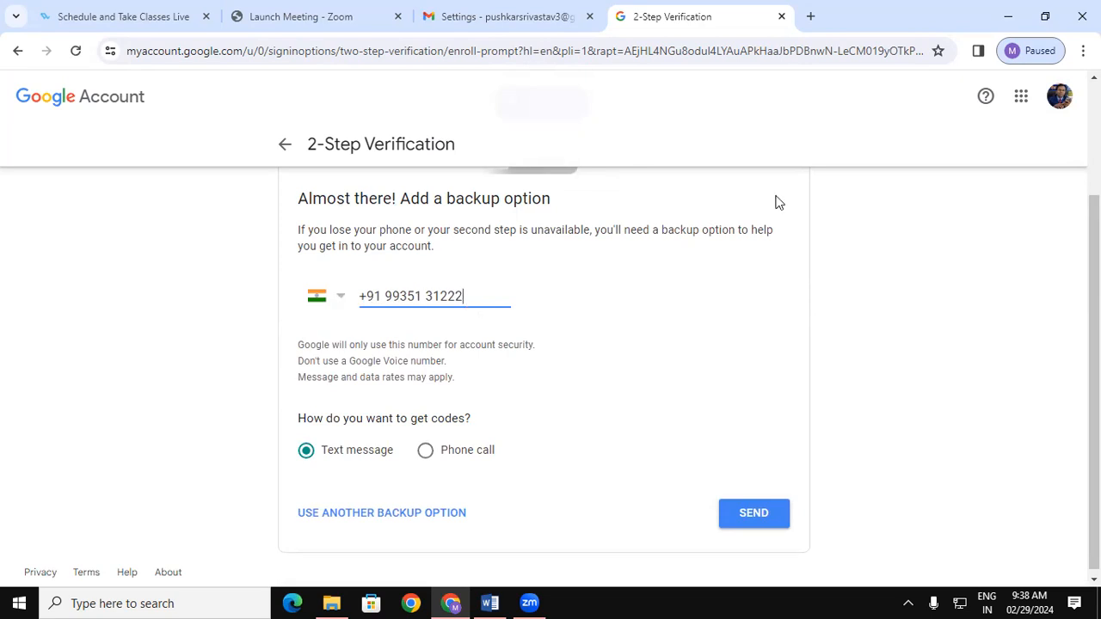
Text a code to the backup phone, then enter and submit the received verification code.
click(424, 456)
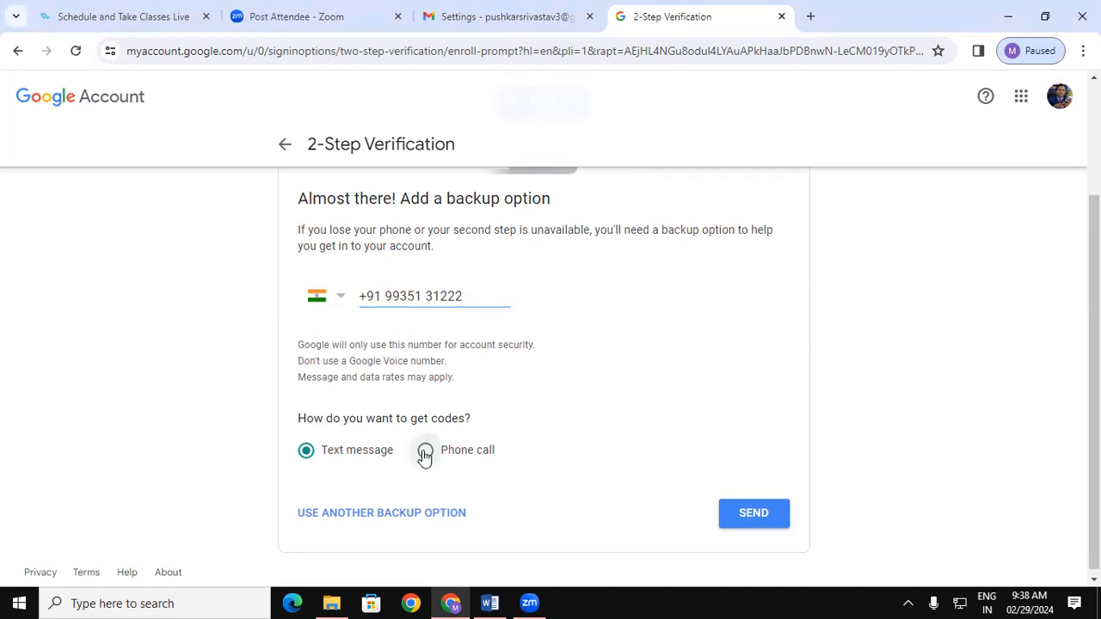
click(310, 458)
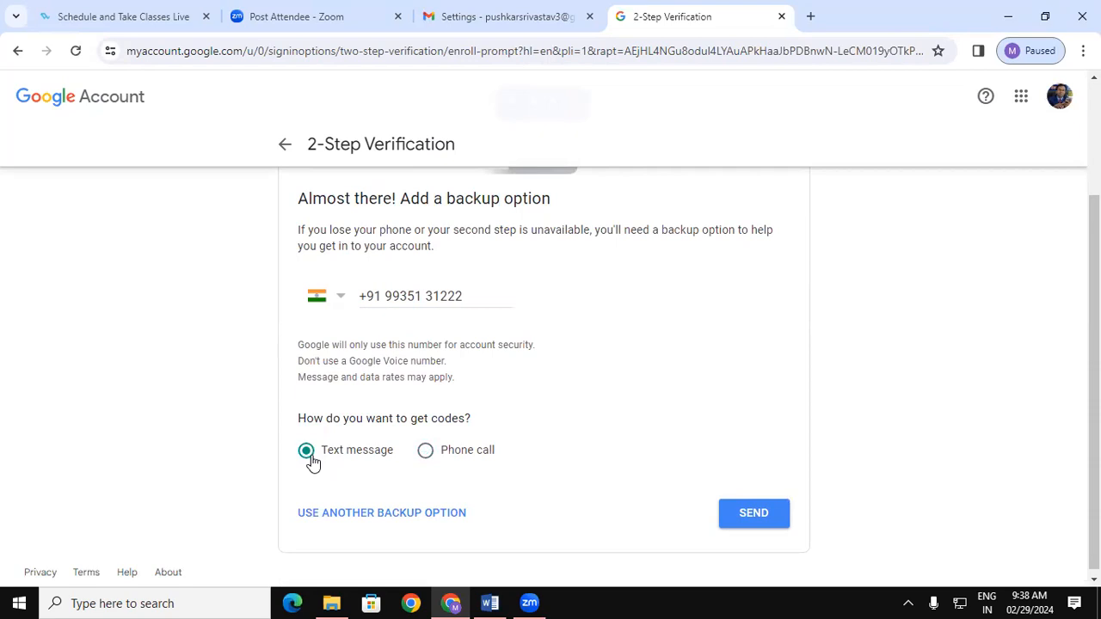
click(772, 515)
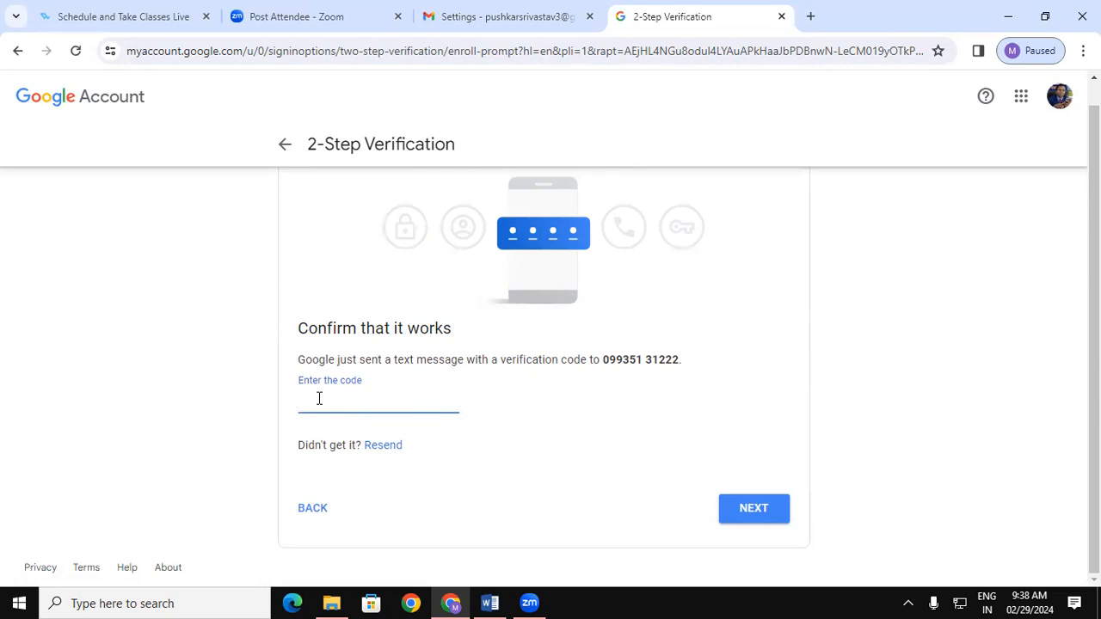
click(754, 514)
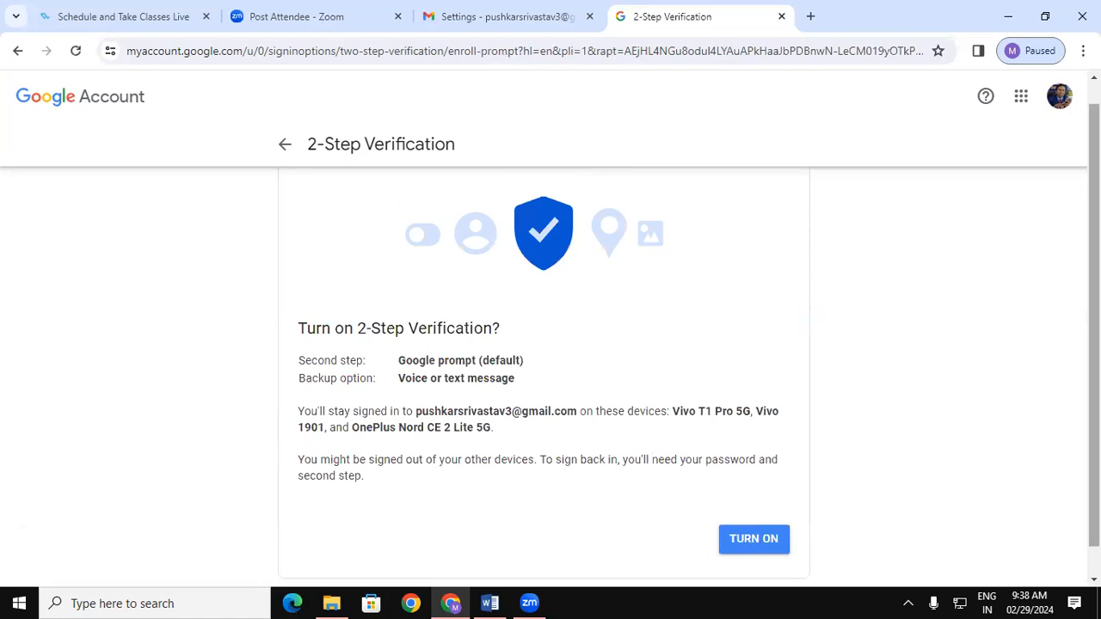
drag(1094, 335, 1094, 365)
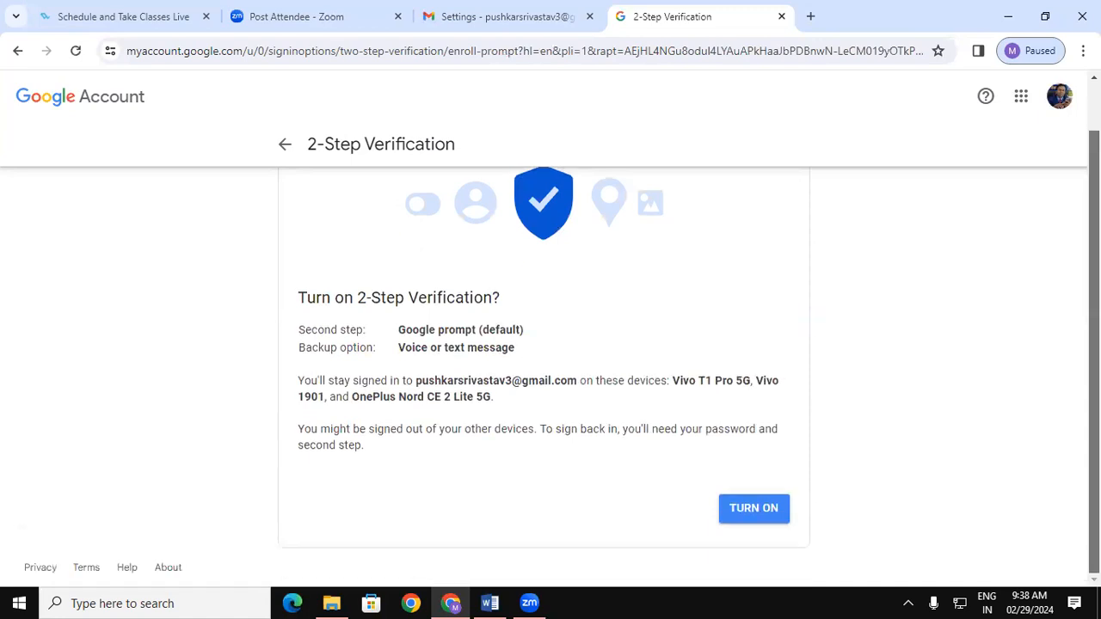
Turn on 2-Step Verification, then review the Security page's recent activity and focus the account search.
click(750, 510)
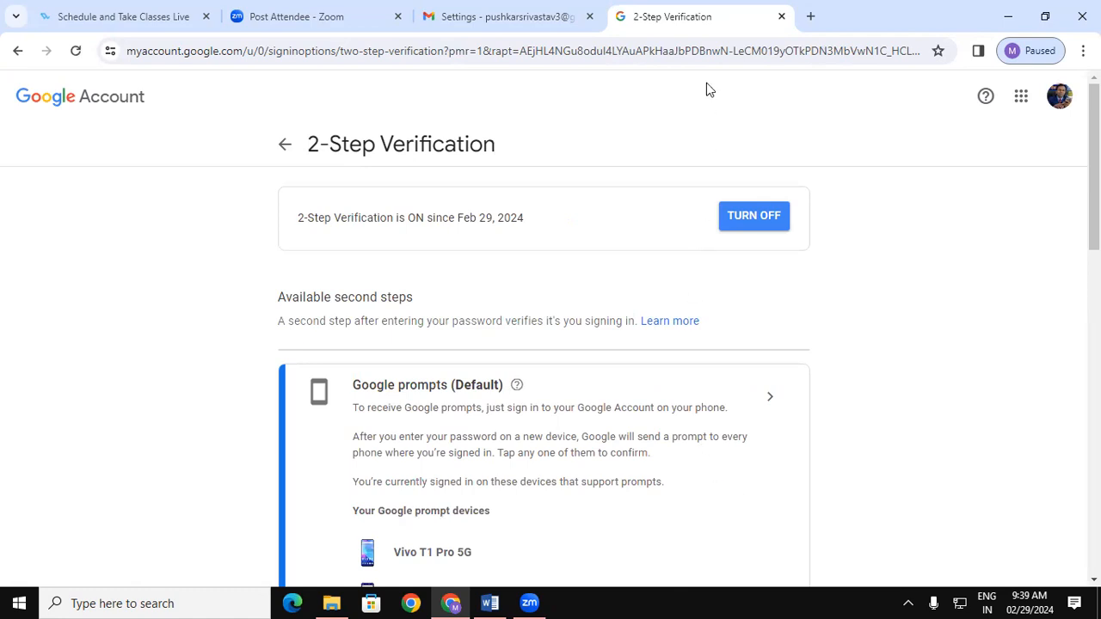
click(285, 146)
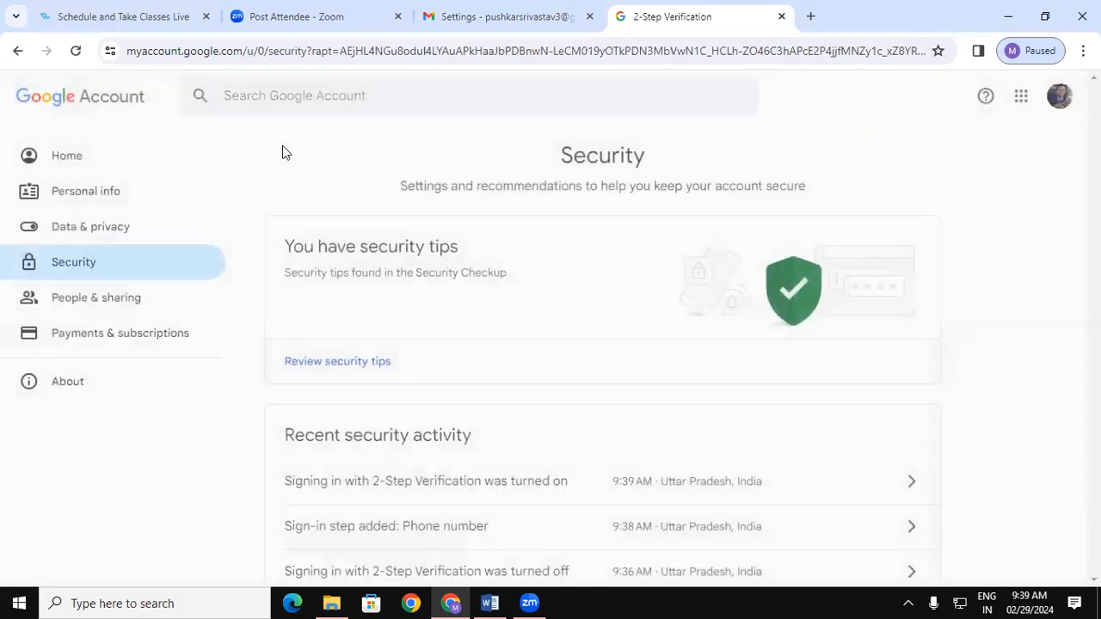
scroll(603, 344, down, 5)
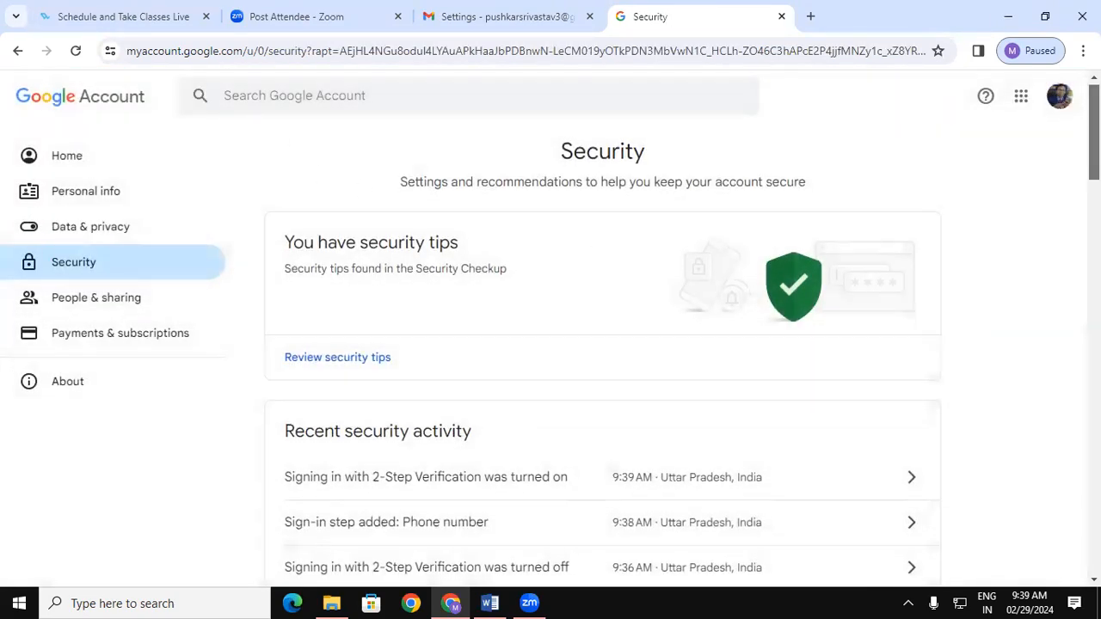
scroll(602, 344, down, 9)
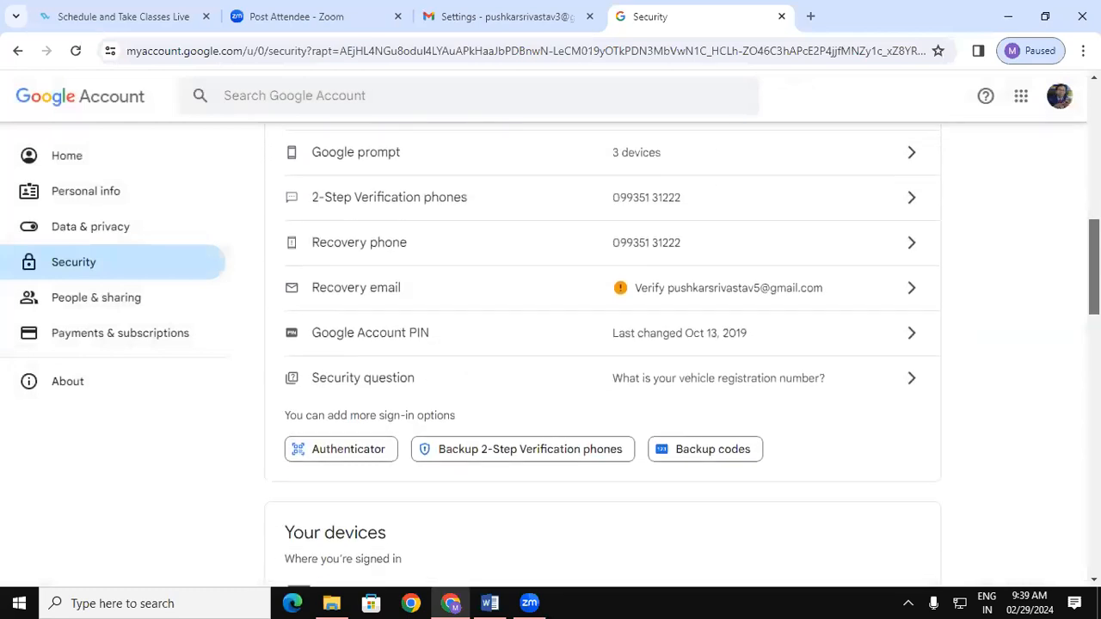
scroll(801, 513, down, 4)
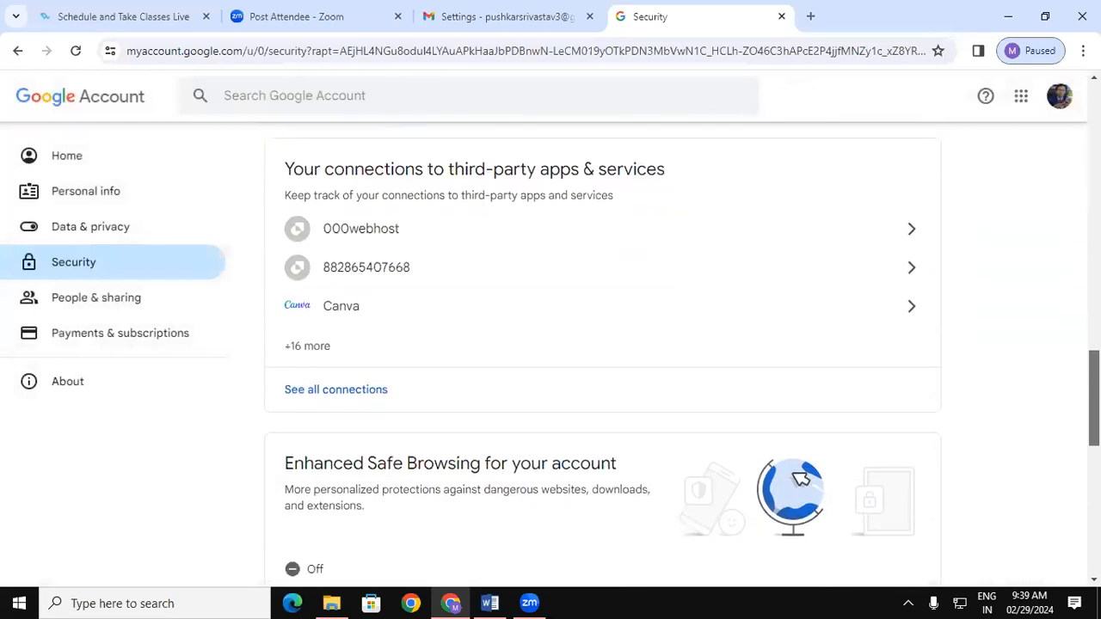
scroll(801, 514, down, 5)
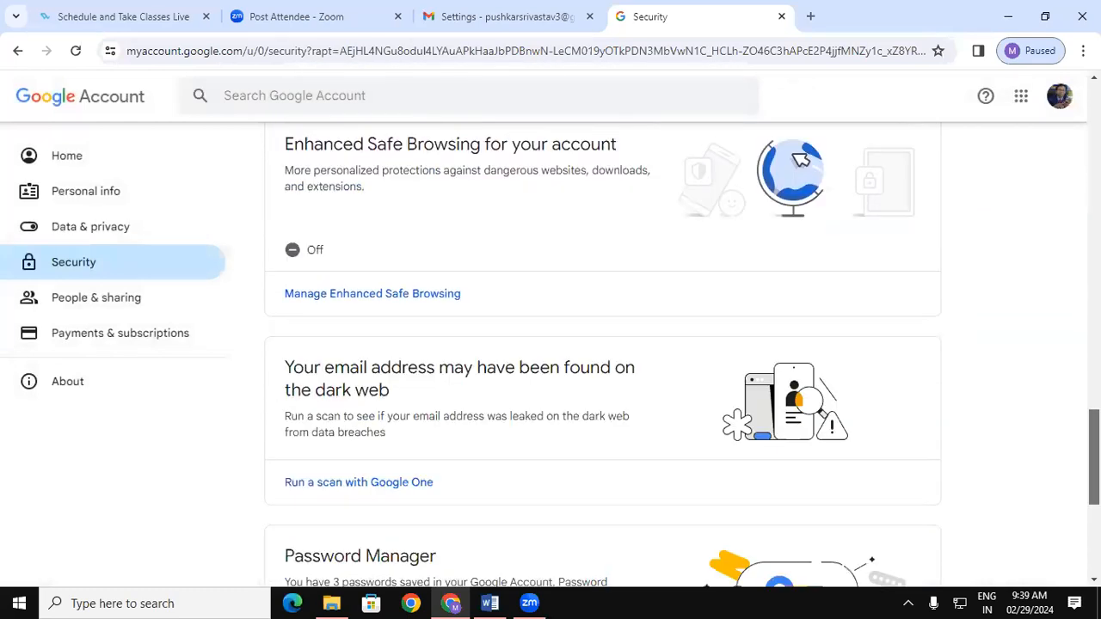
scroll(602, 344, down, 4)
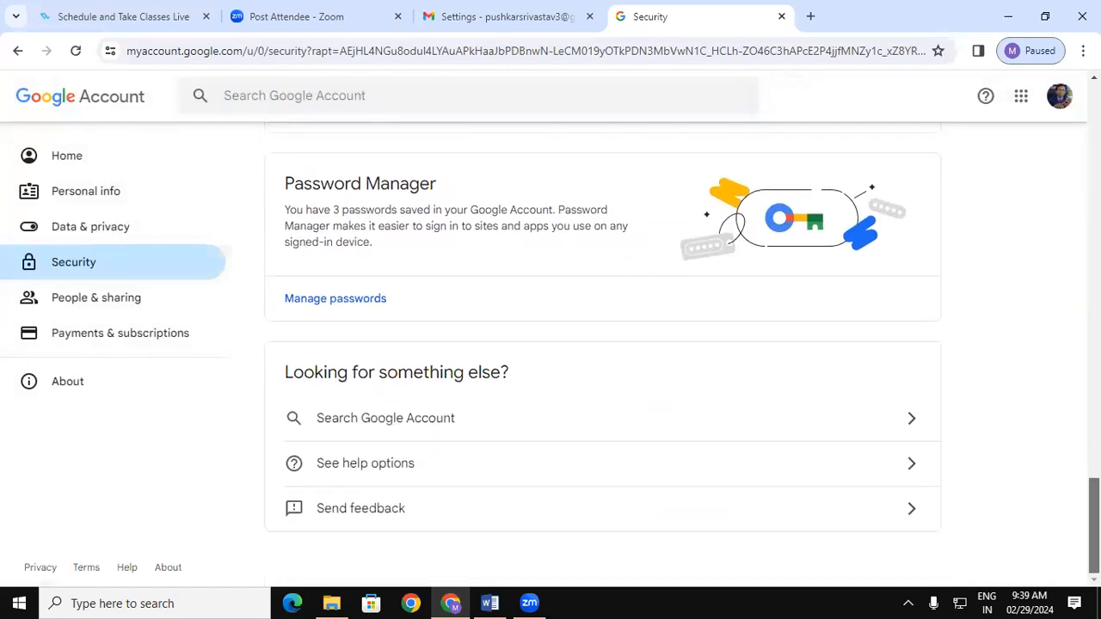
scroll(1069, 576, up, 8)
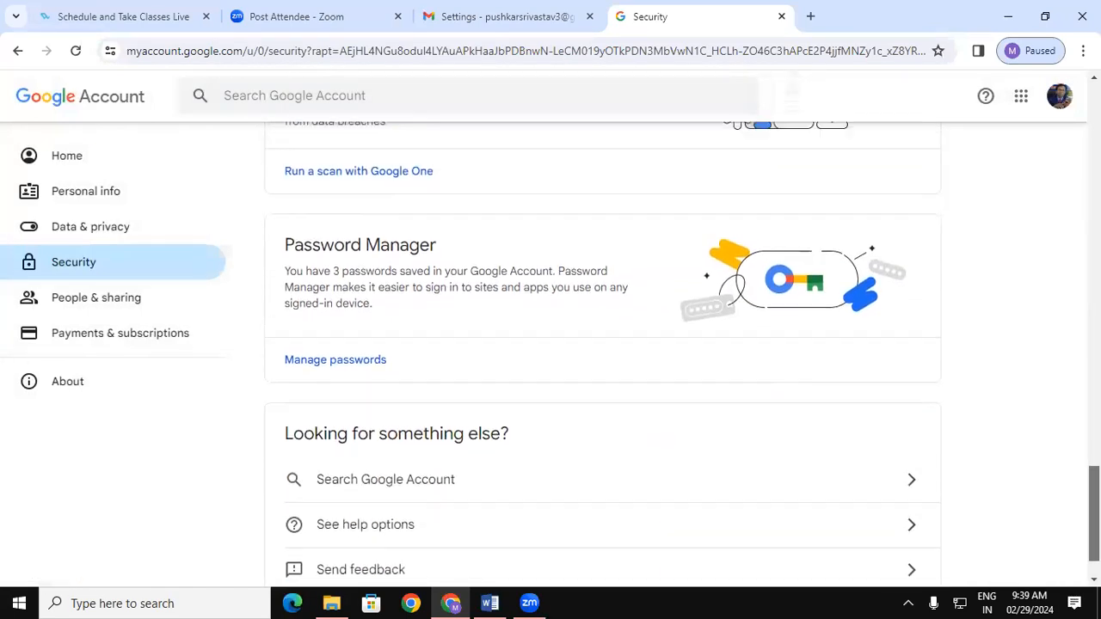
scroll(535, 169, up, 13)
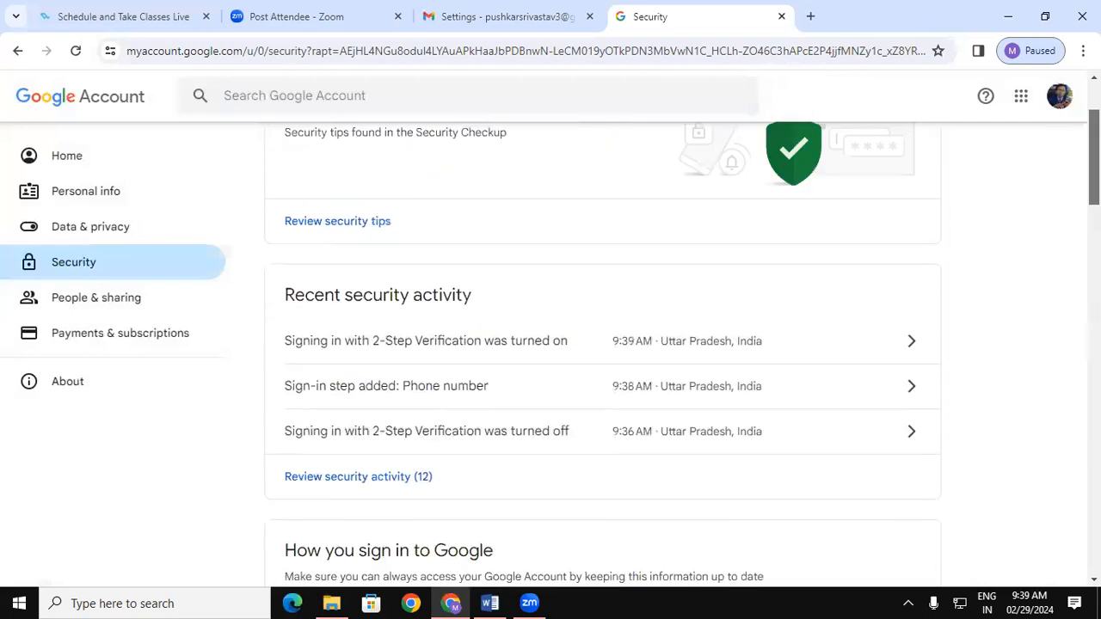
click(287, 98)
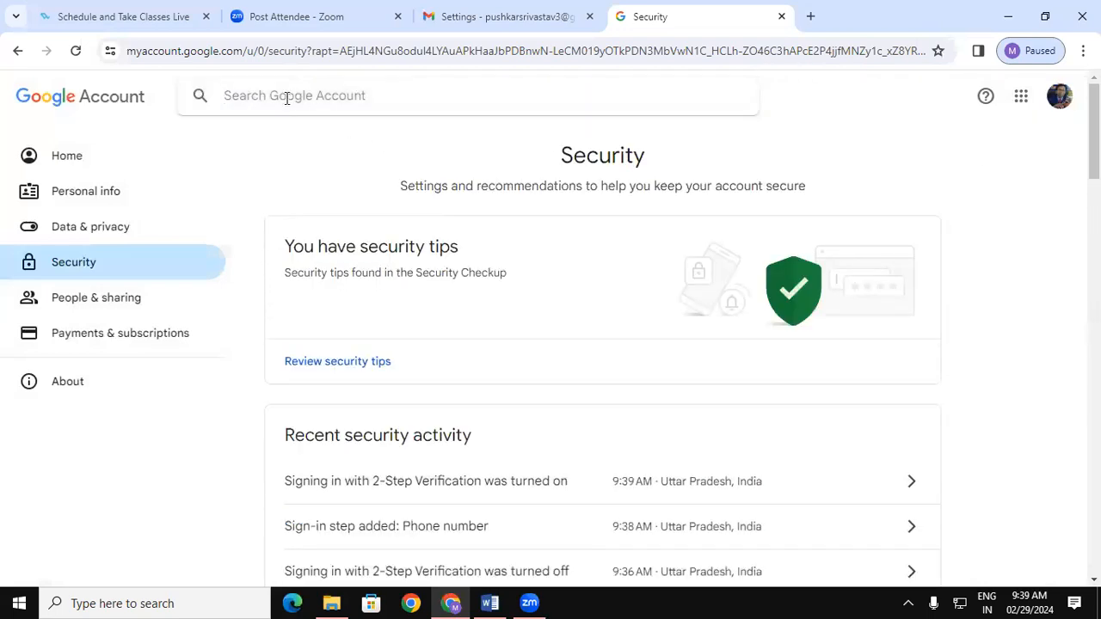
Search 'app' to reach App passwords and enter 'Tally Prime' as the app name.
text(app)
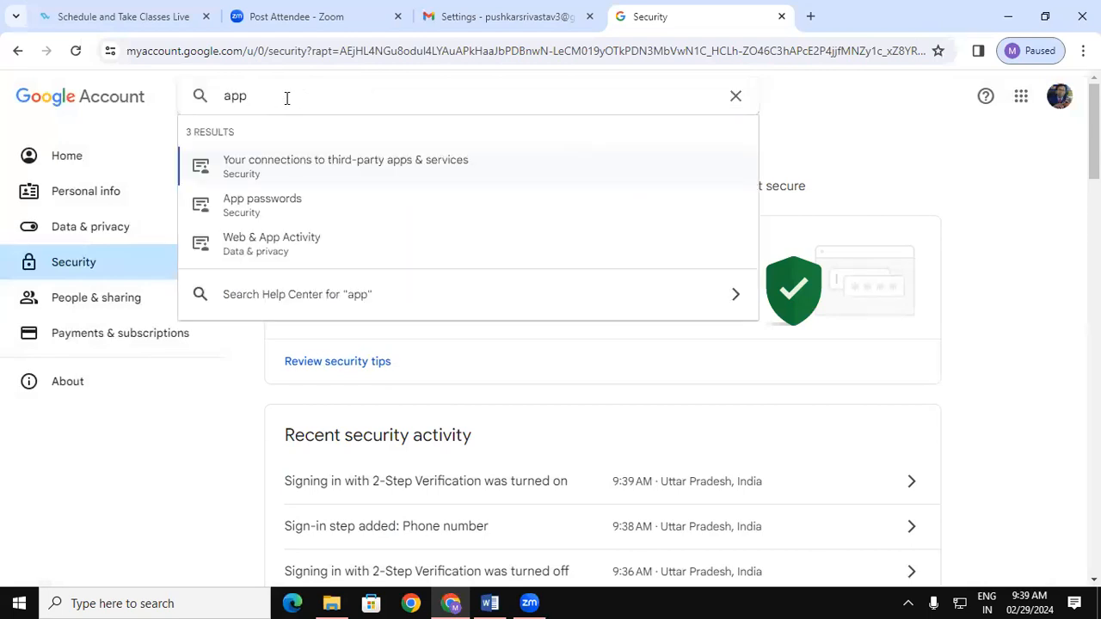
click(241, 208)
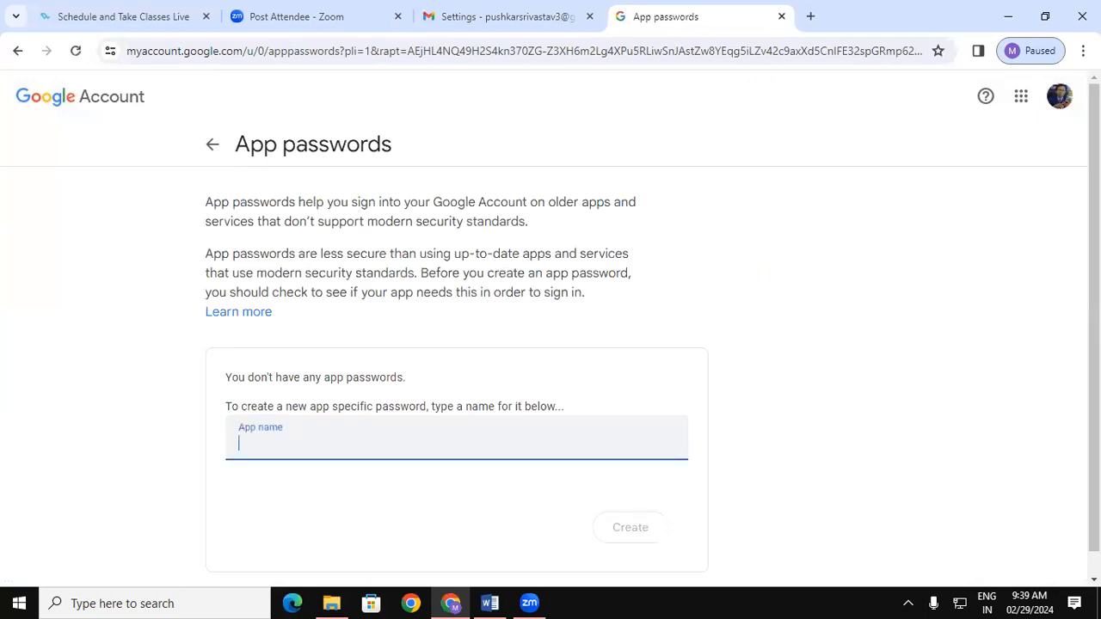
scroll(543, 369, down, 1)
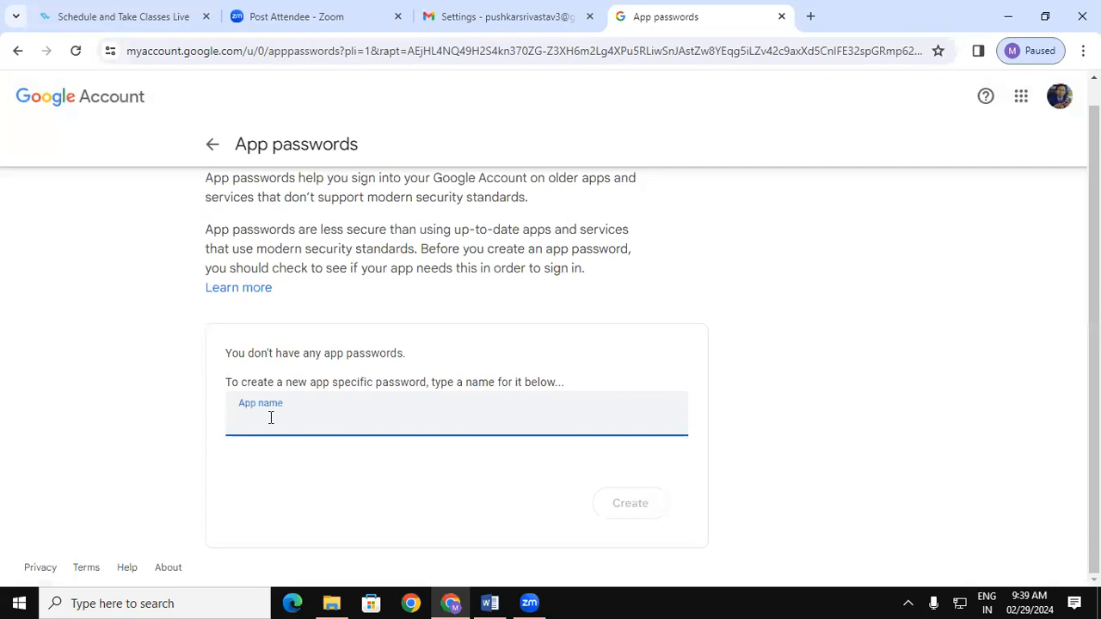
text(Tally Prime)
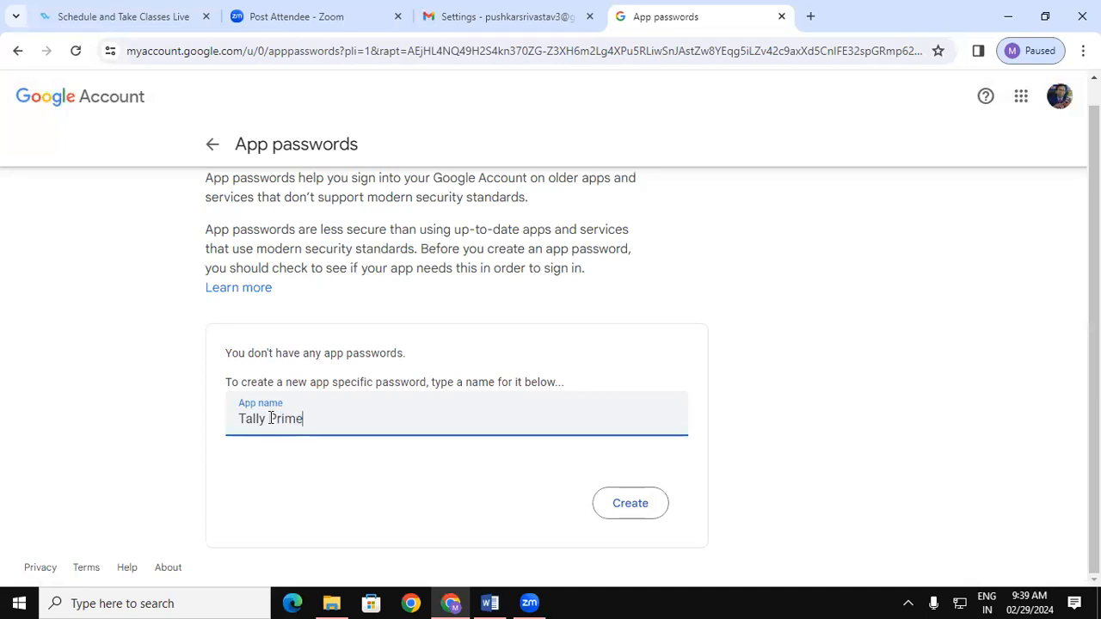
Generate the Tally Prime app password in Google Account and copy it.
click(626, 514)
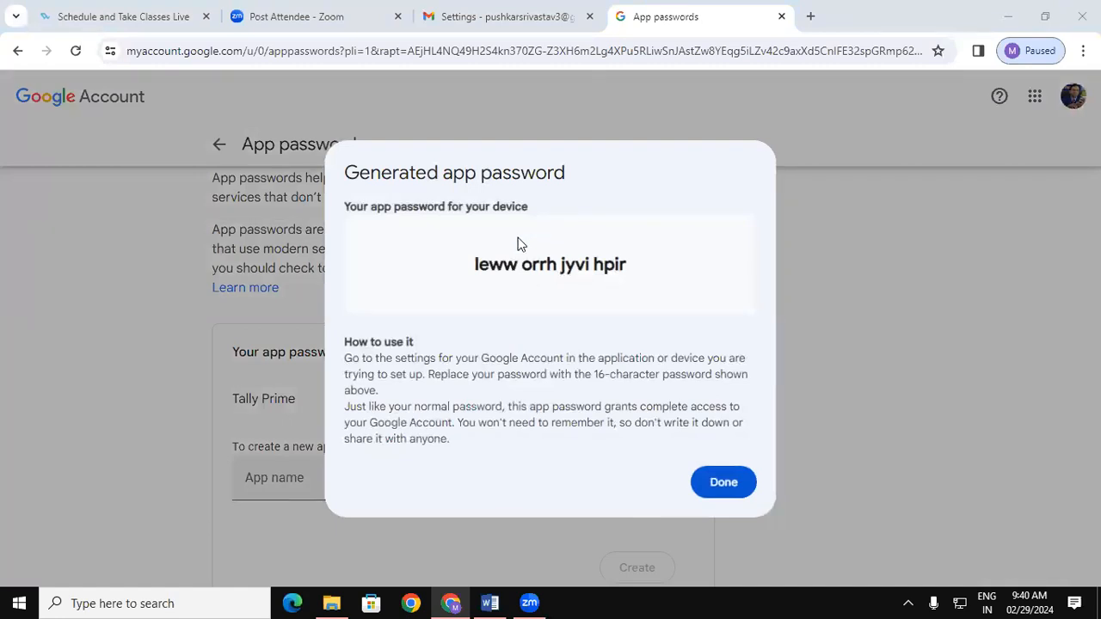
drag(472, 271, 618, 274)
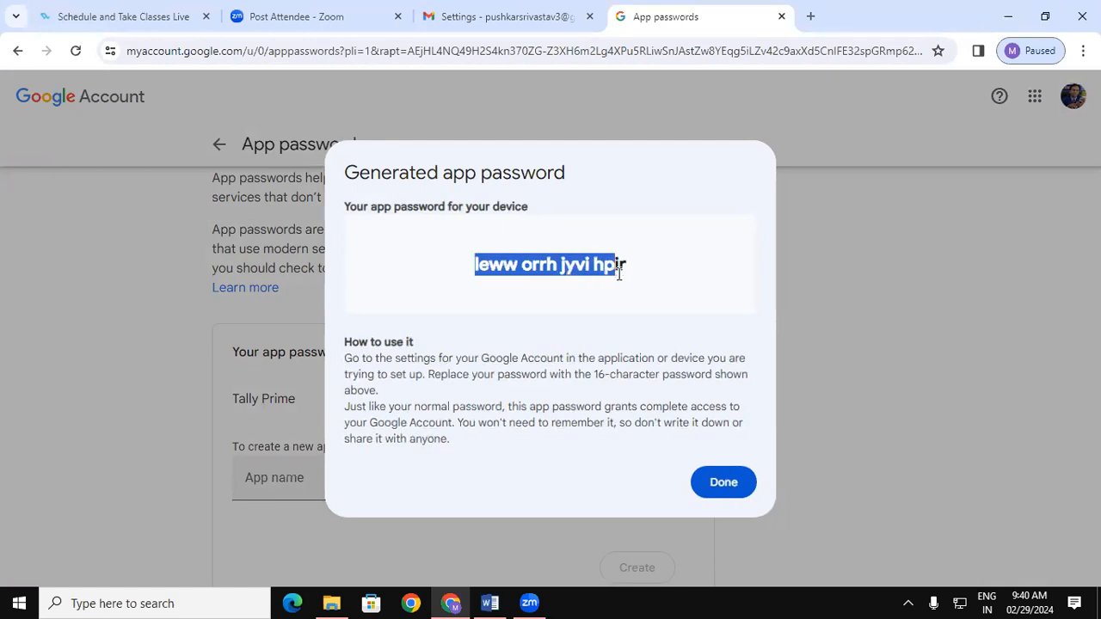
right_click(602, 262)
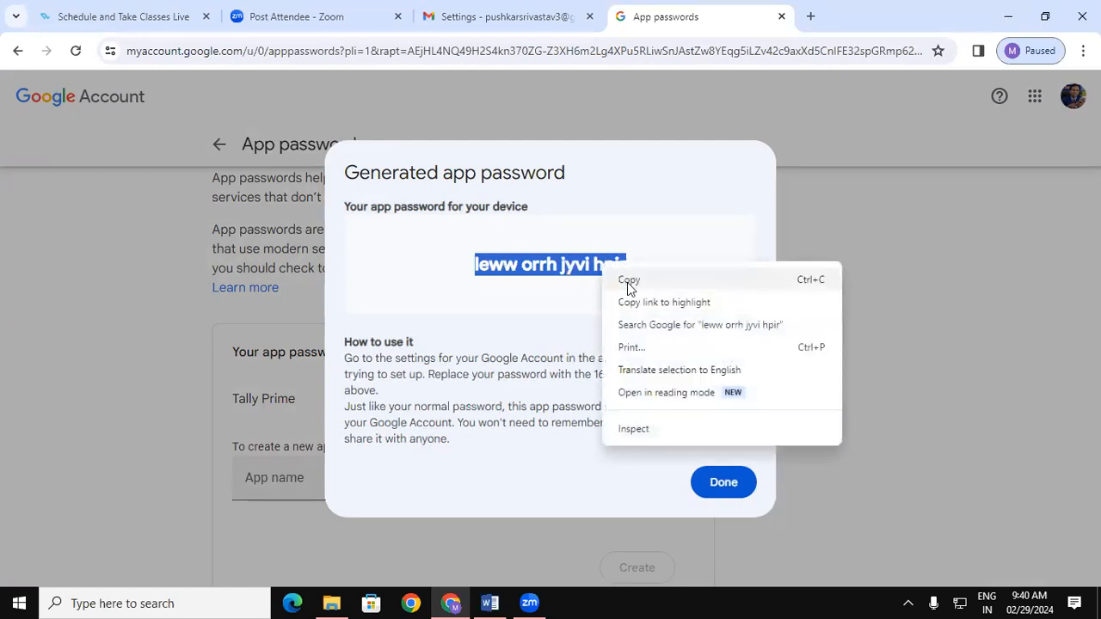
click(627, 280)
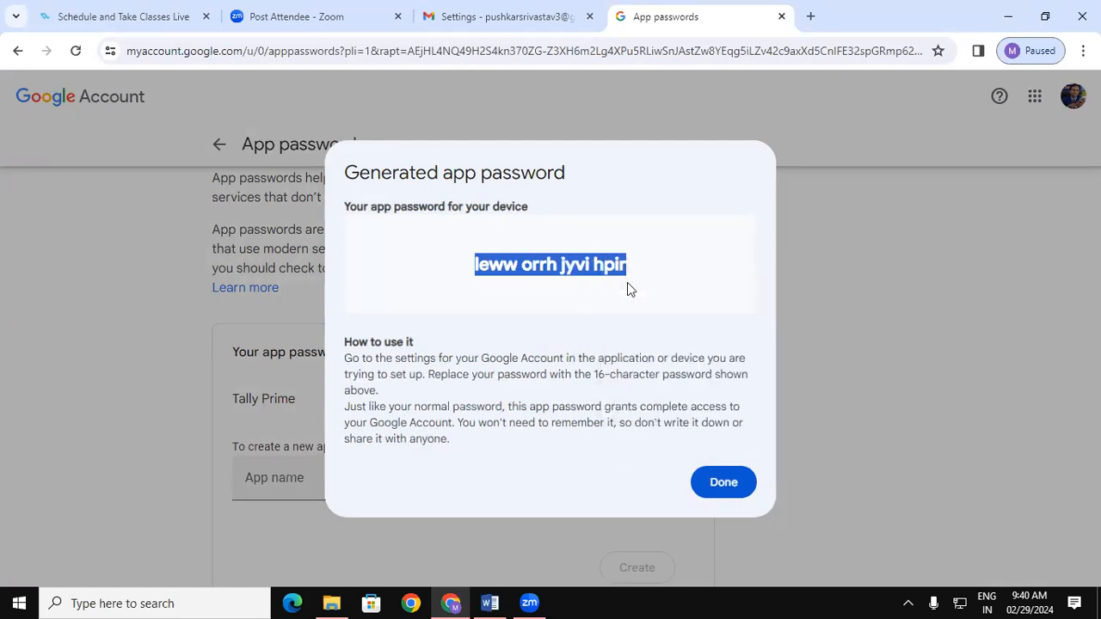
Paste the app password into a new Notepad note, then show the desktop.
key(super+r)
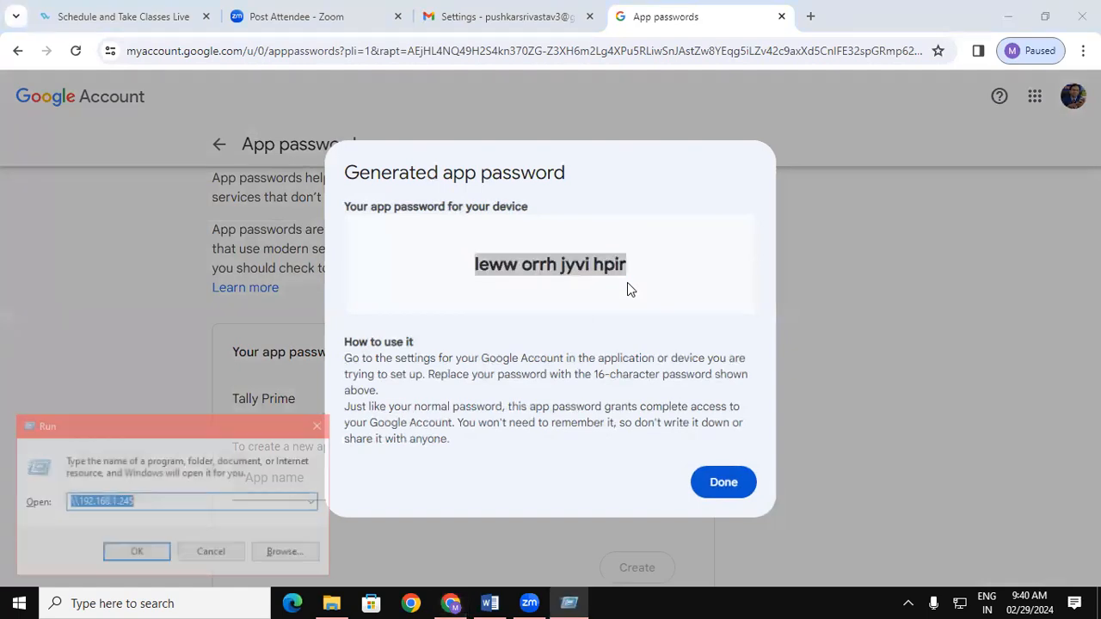
text(notepad)
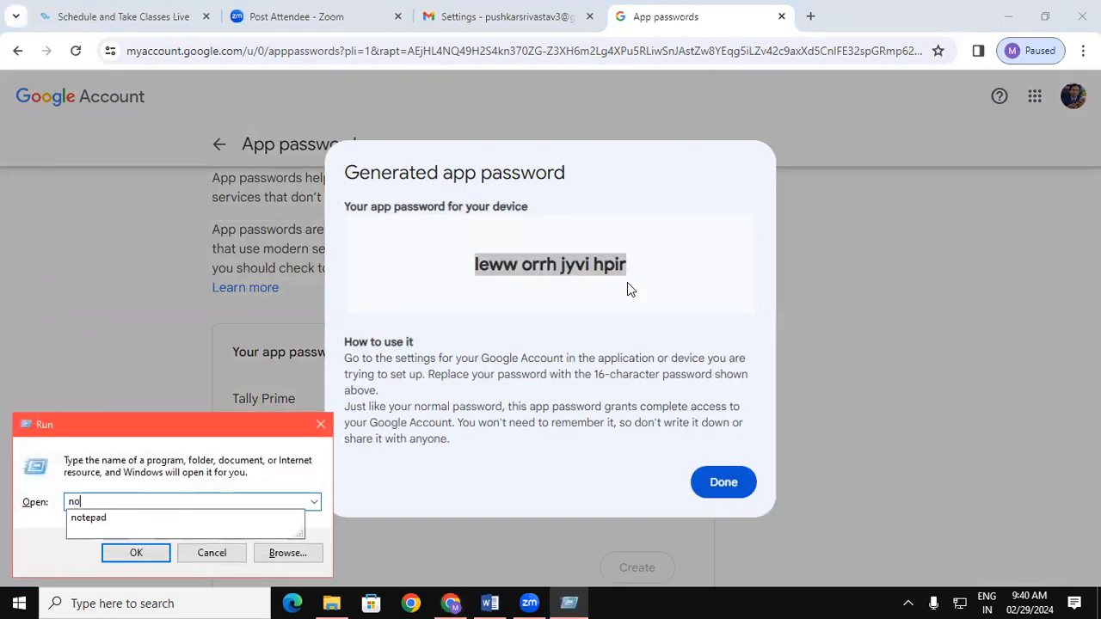
key(Return)
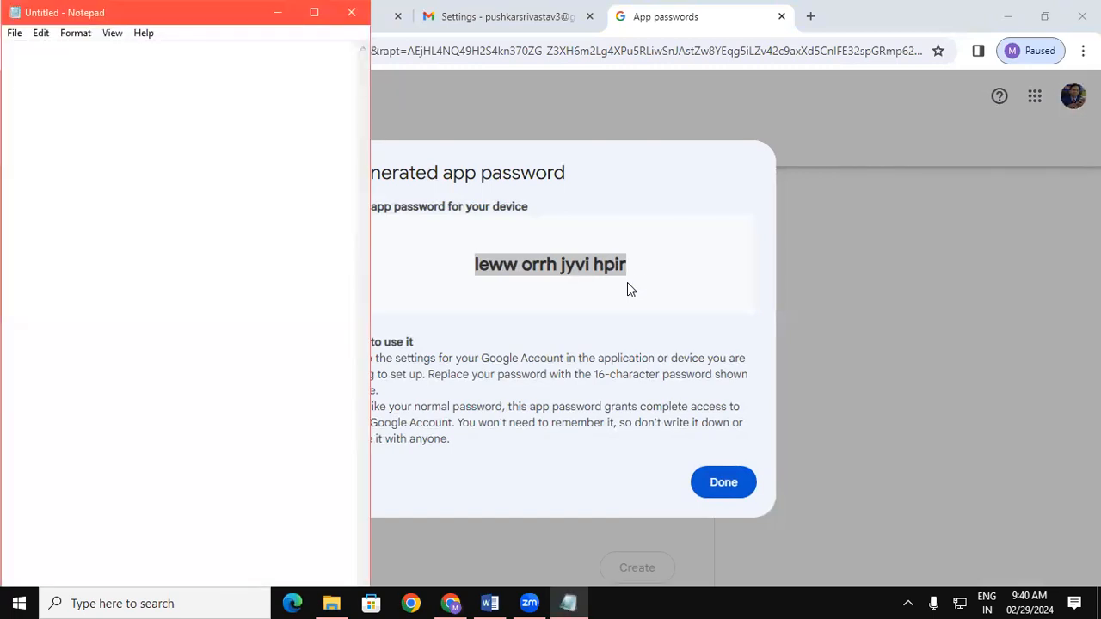
key(ctrl+v)
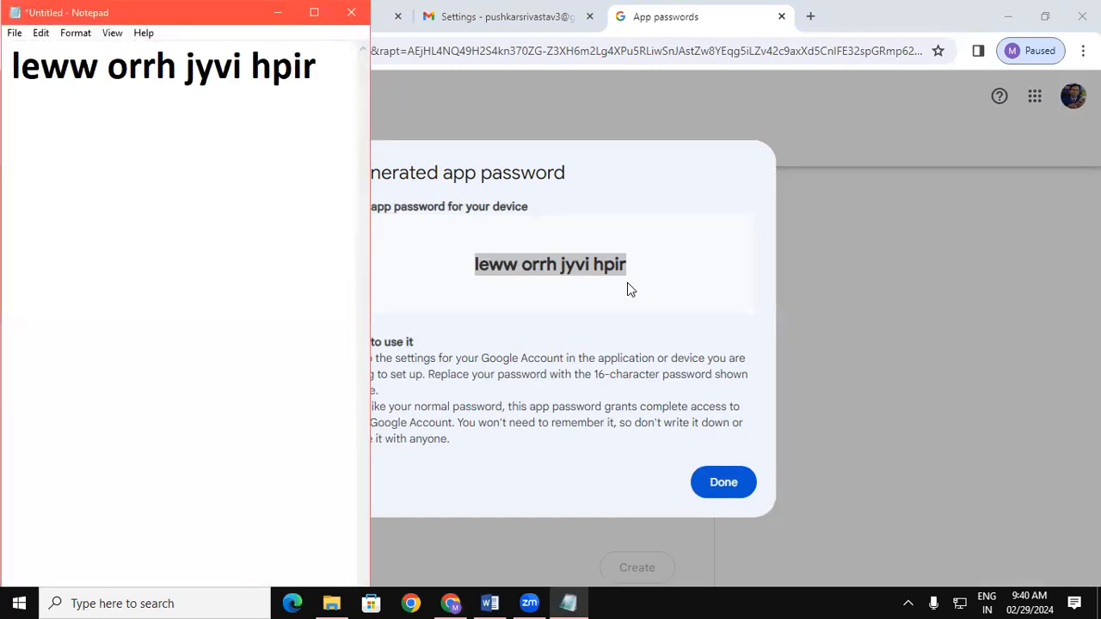
click(281, 12)
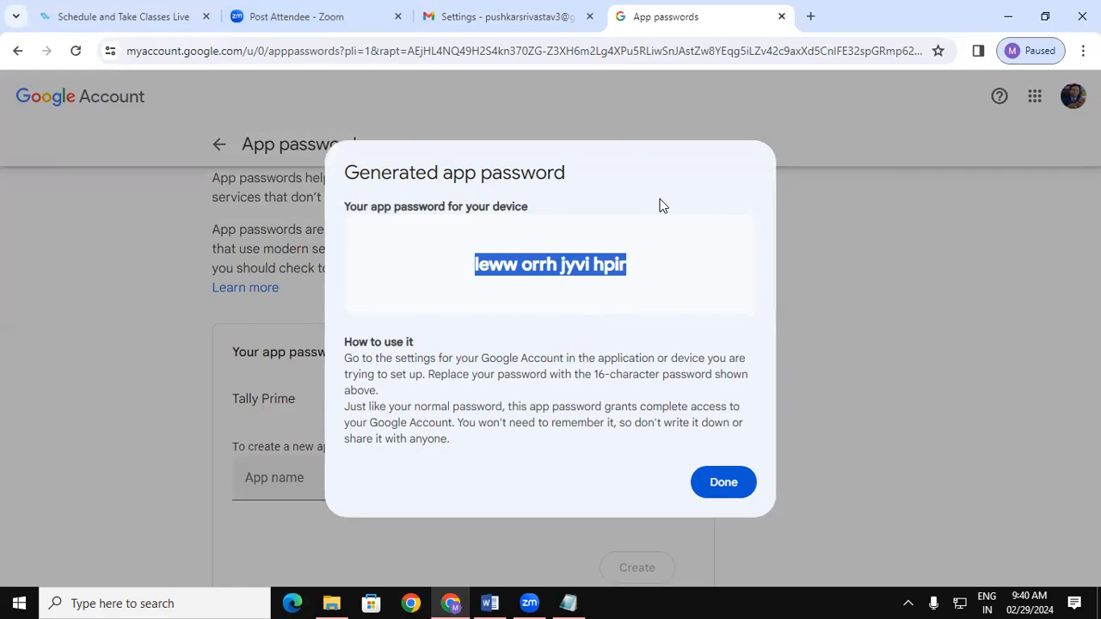
key(super+d)
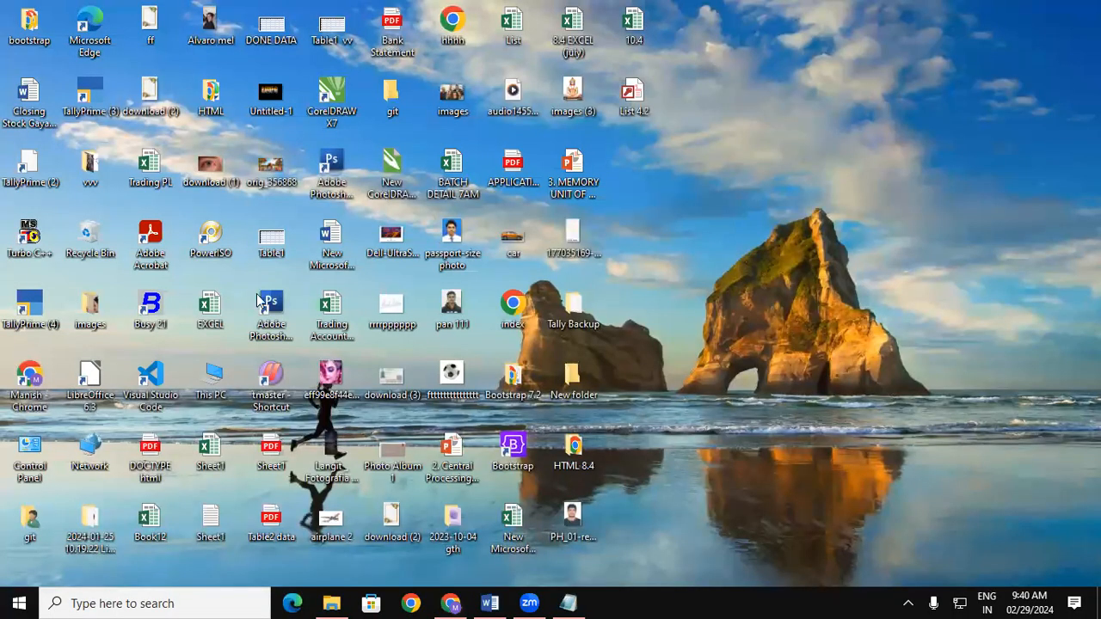
Launch TallyPrime in Educational Mode and open Laxmi Builders' Balance Sheet as at 1-Apr-23.
double_click(30, 310)
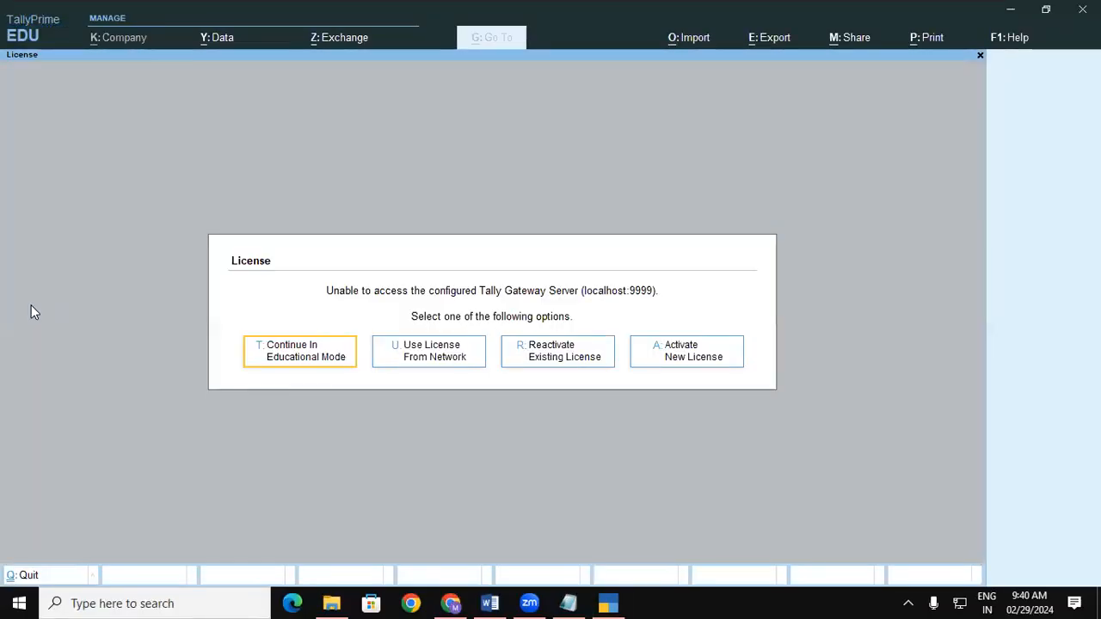
click(287, 356)
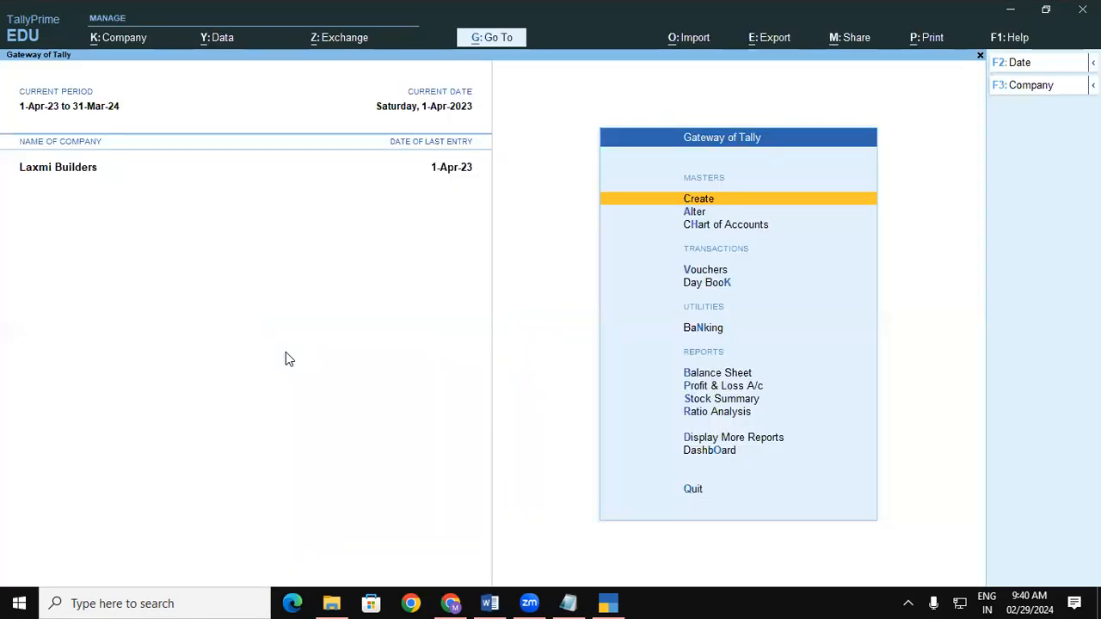
key(b)
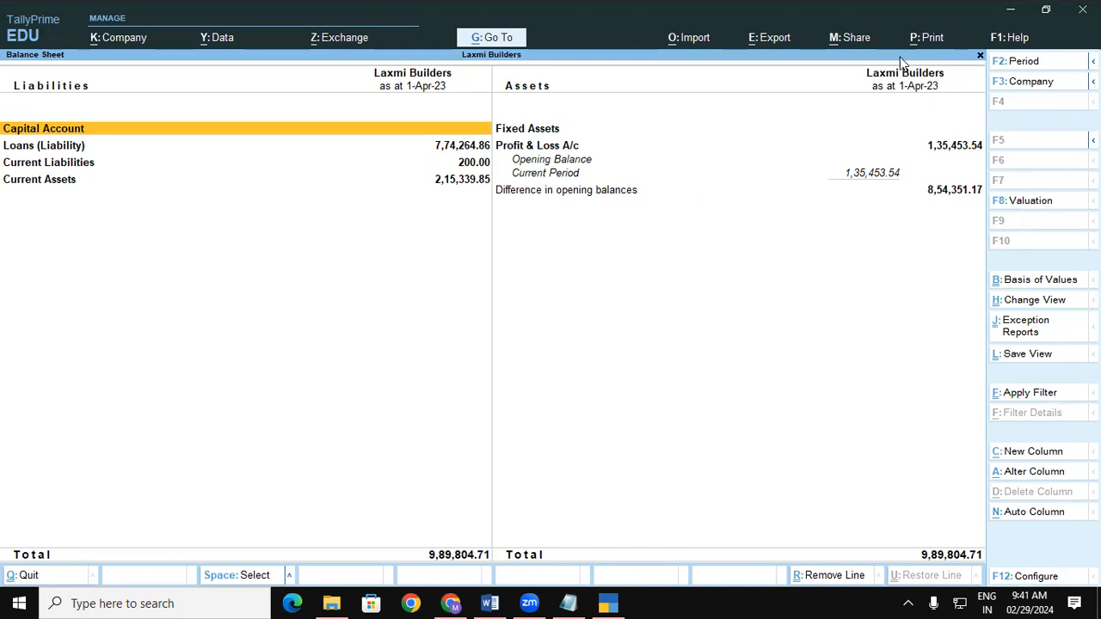
Switch the Balance Sheet to Detailed view and start e-mailing the current report.
click(847, 38)
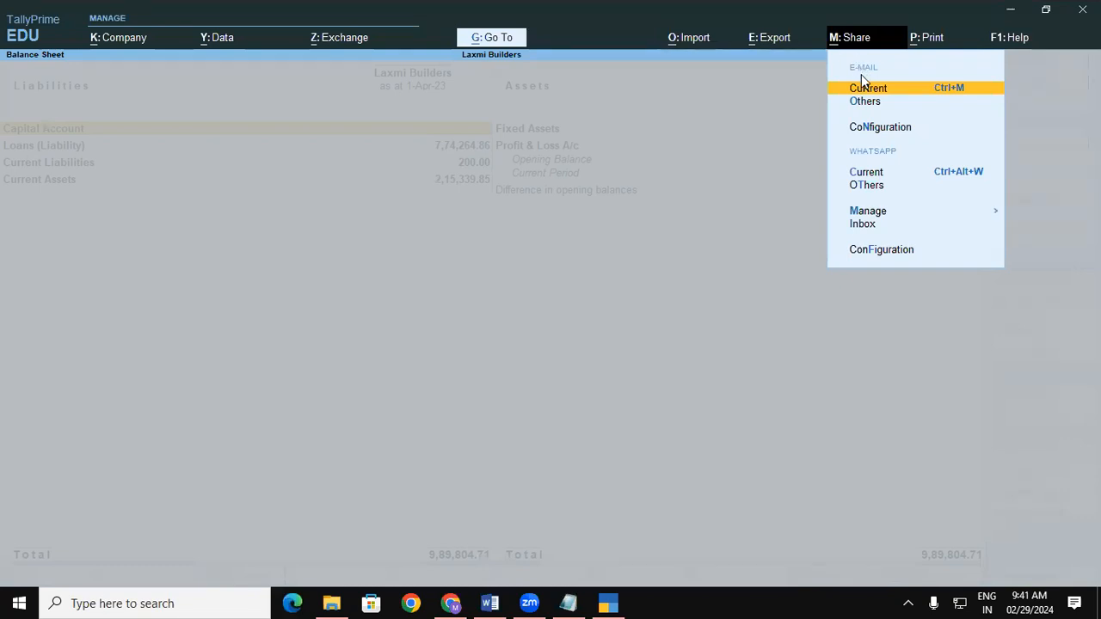
click(763, 122)
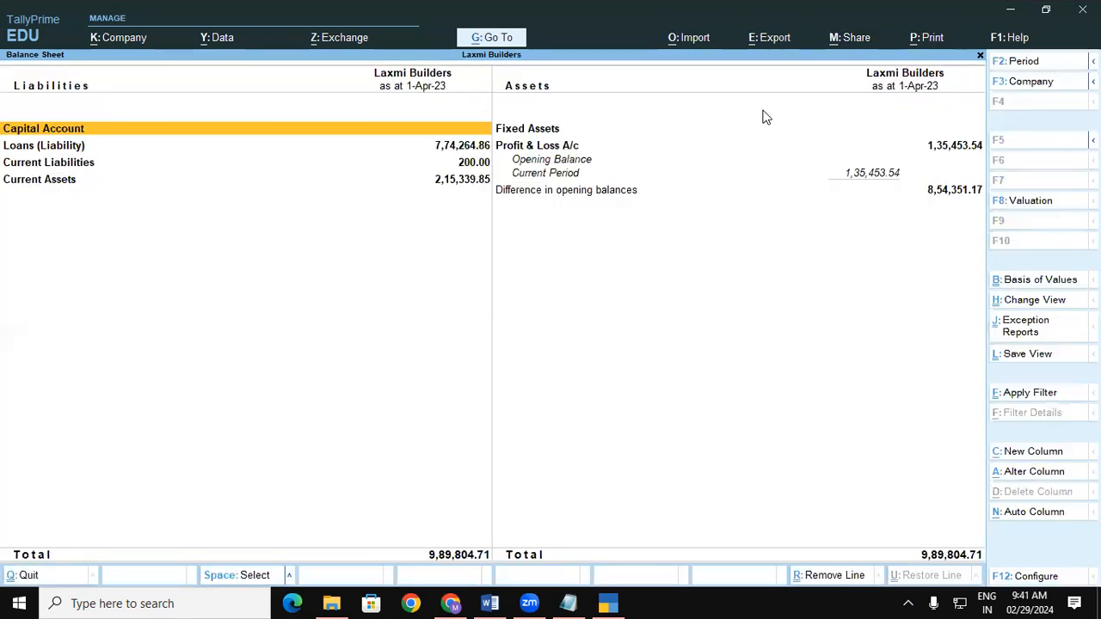
key(alt)
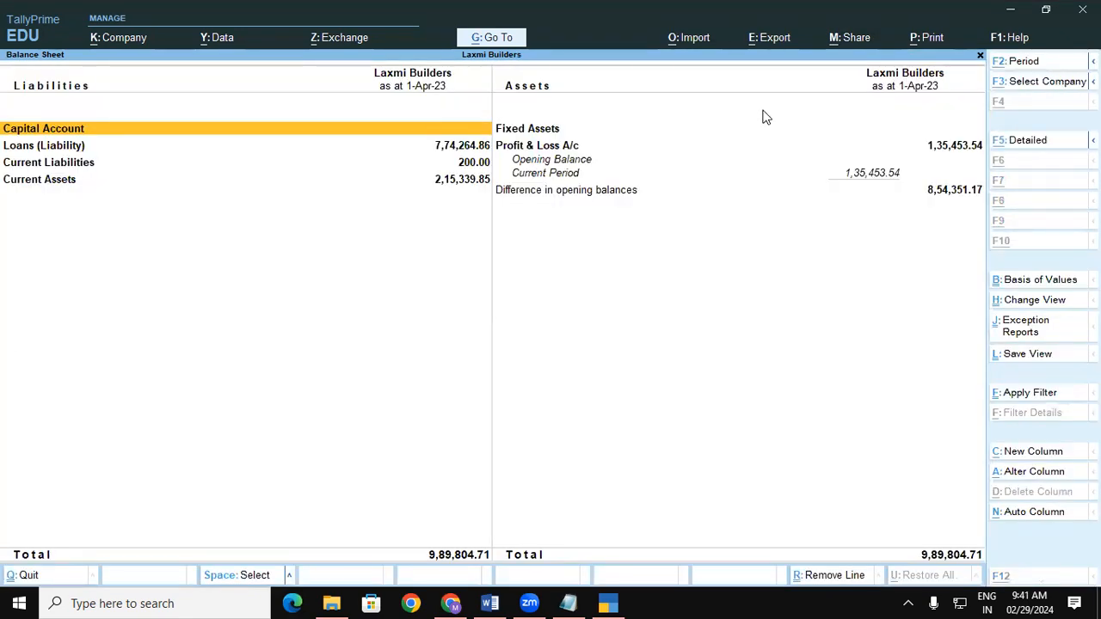
key(alt+F5)
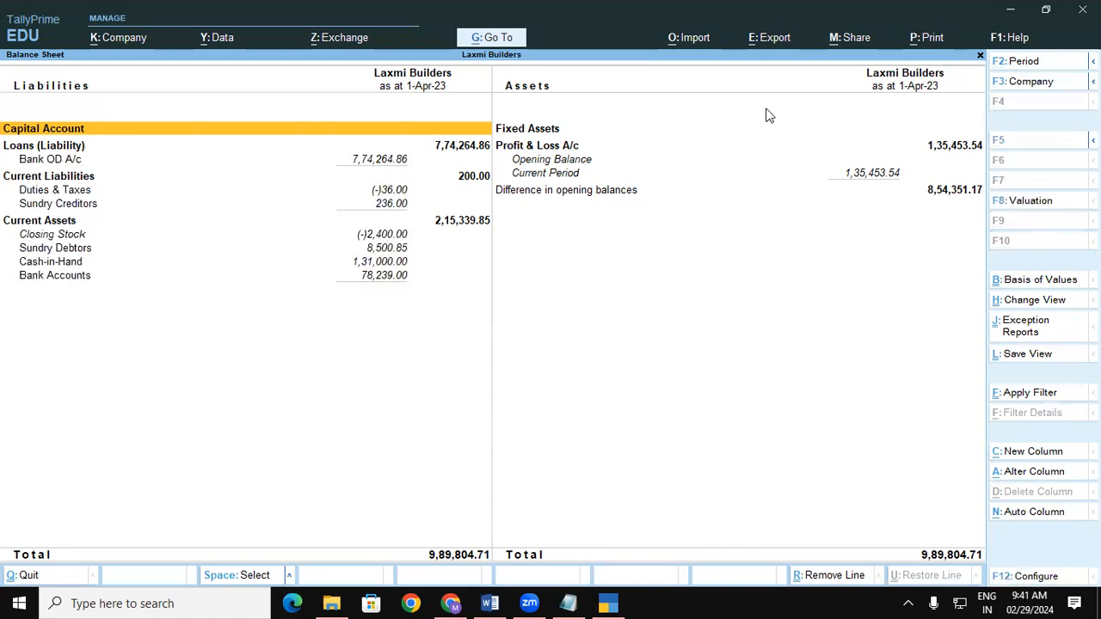
click(841, 38)
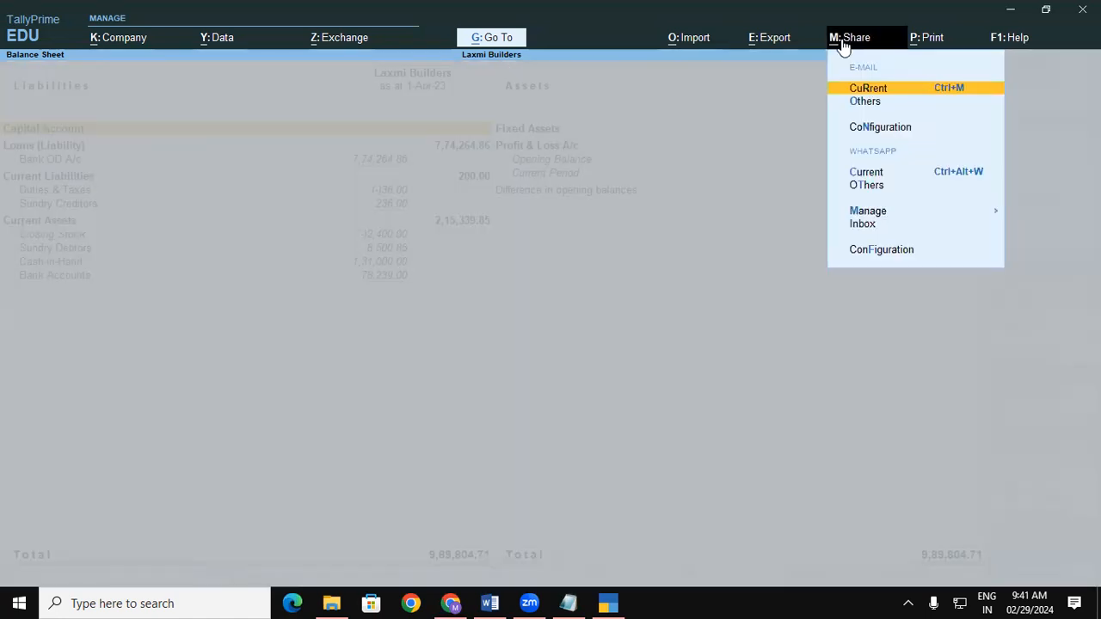
click(869, 89)
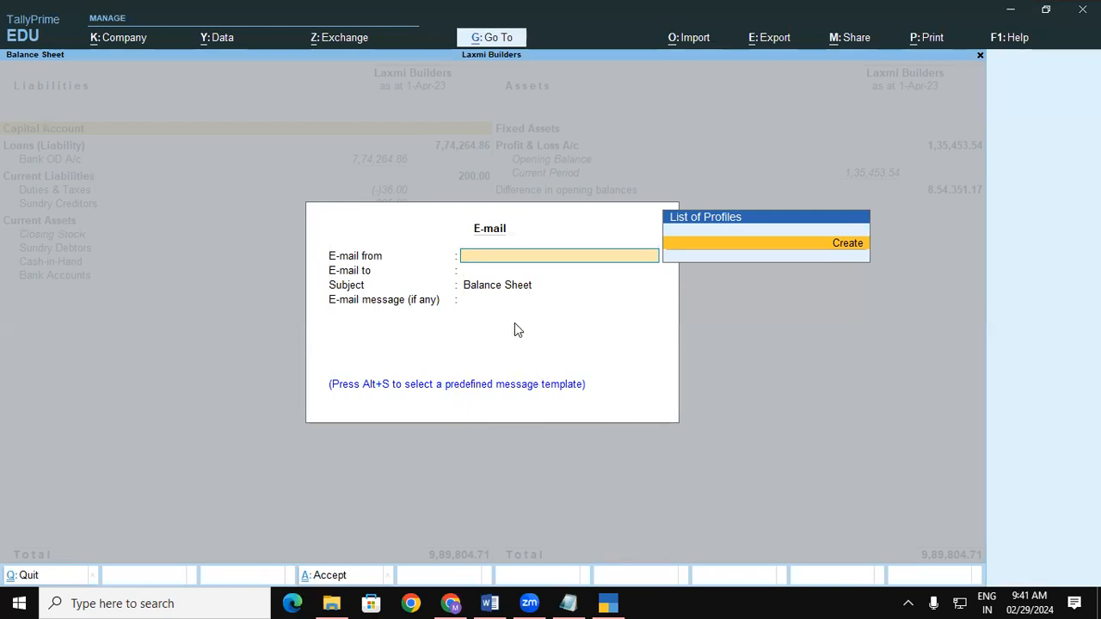
Create a sender profile with the sender's Gmail address using smtp.gmail.com, port 465, SSL.
click(843, 243)
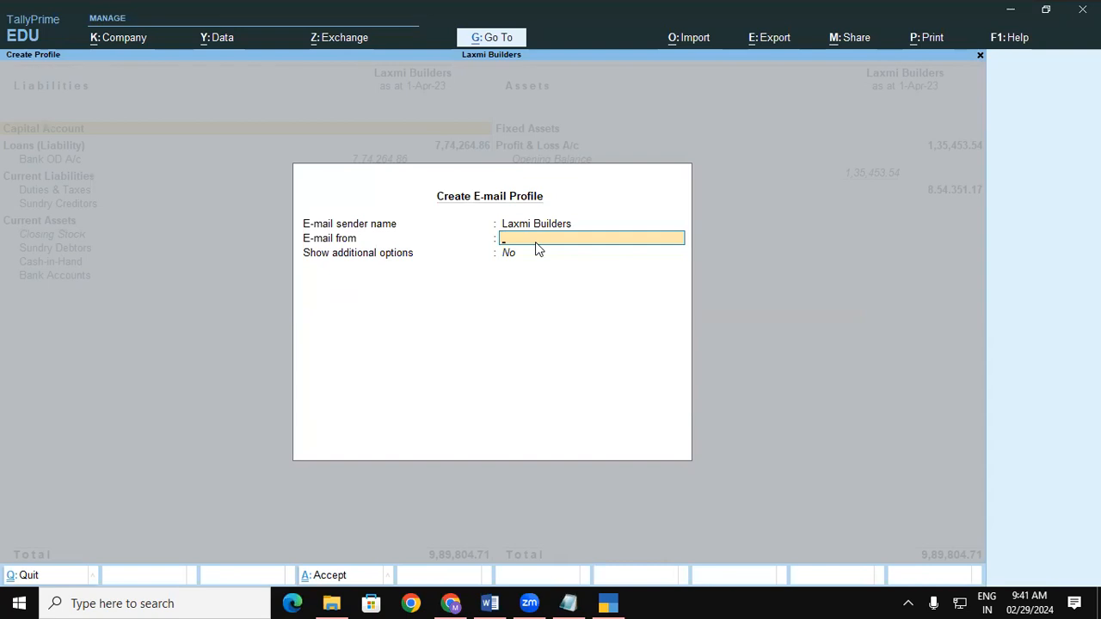
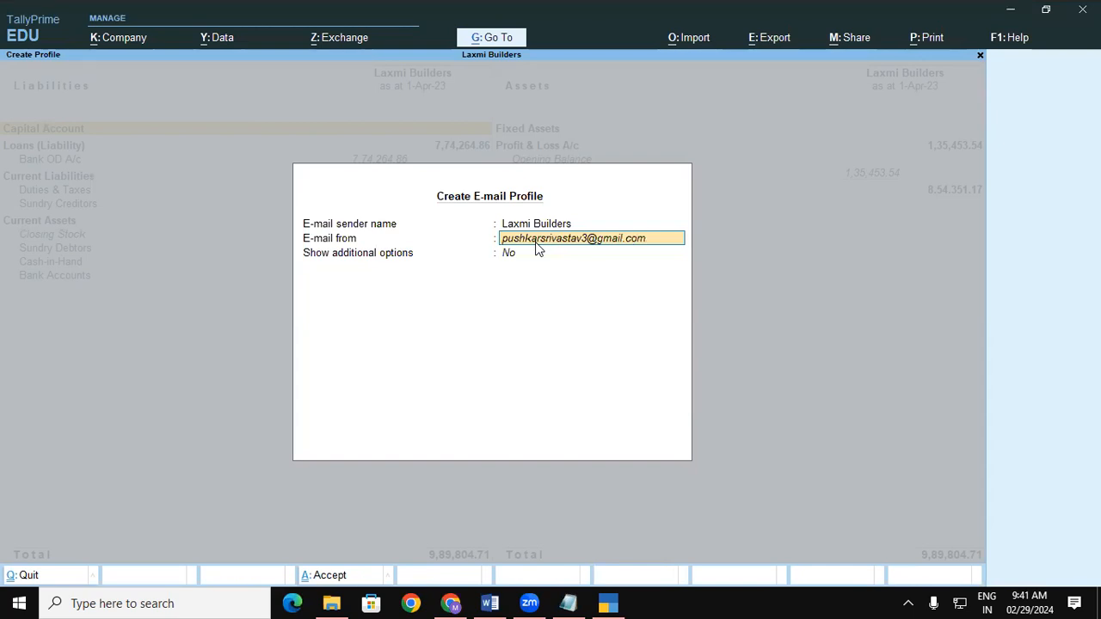
click(508, 256)
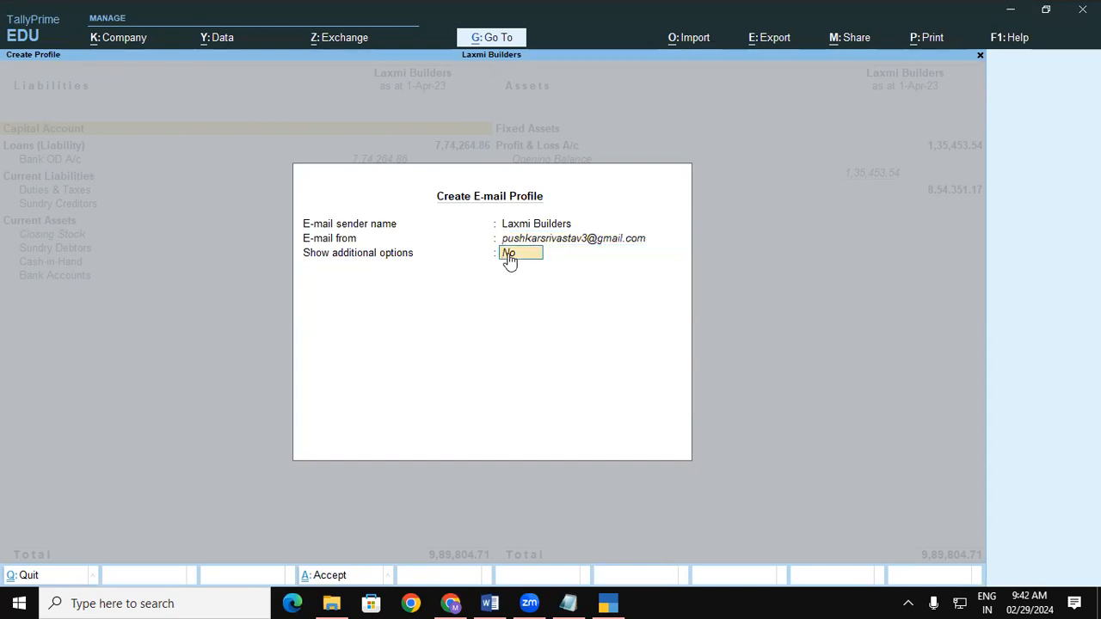
key(y)
key(Return)
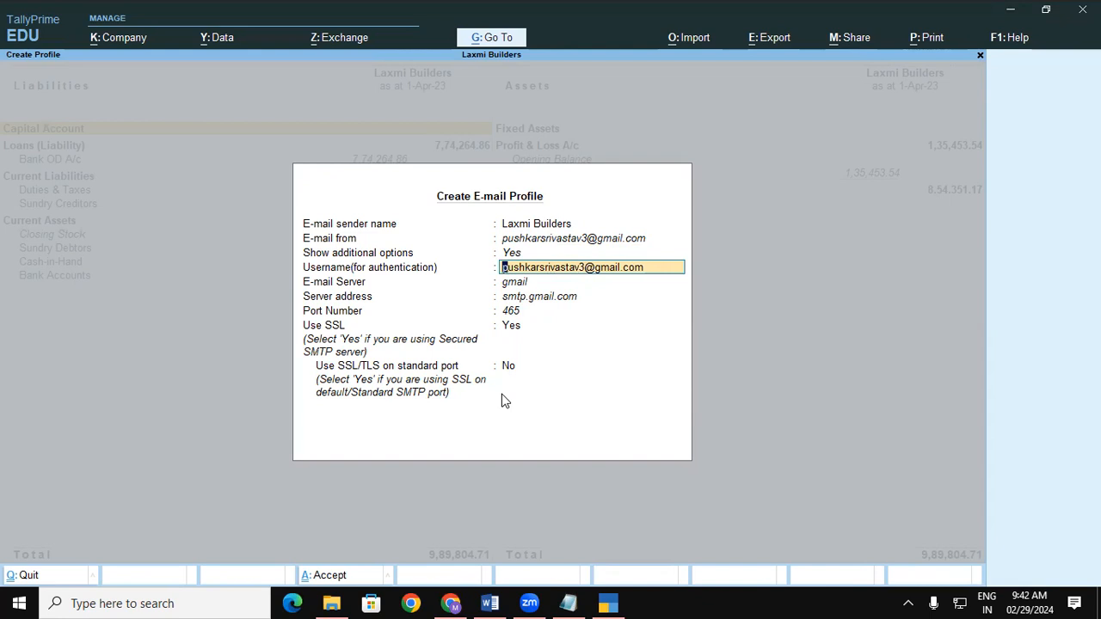
key(ctrl+a)
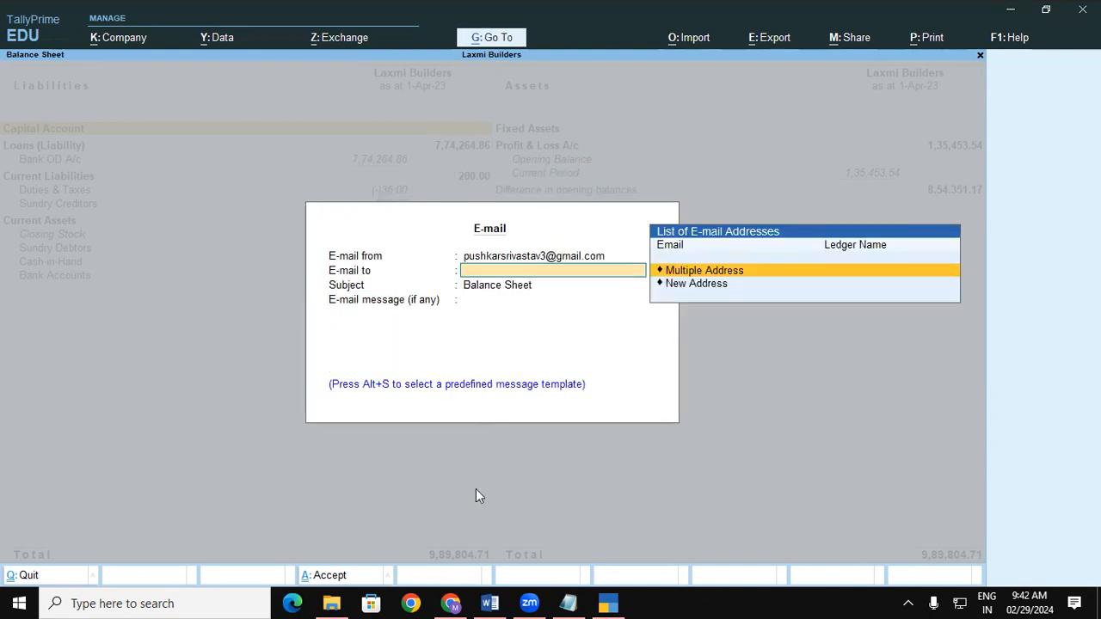
Add the recipient's Gmail address as a new address in the E-mail to field.
click(488, 603)
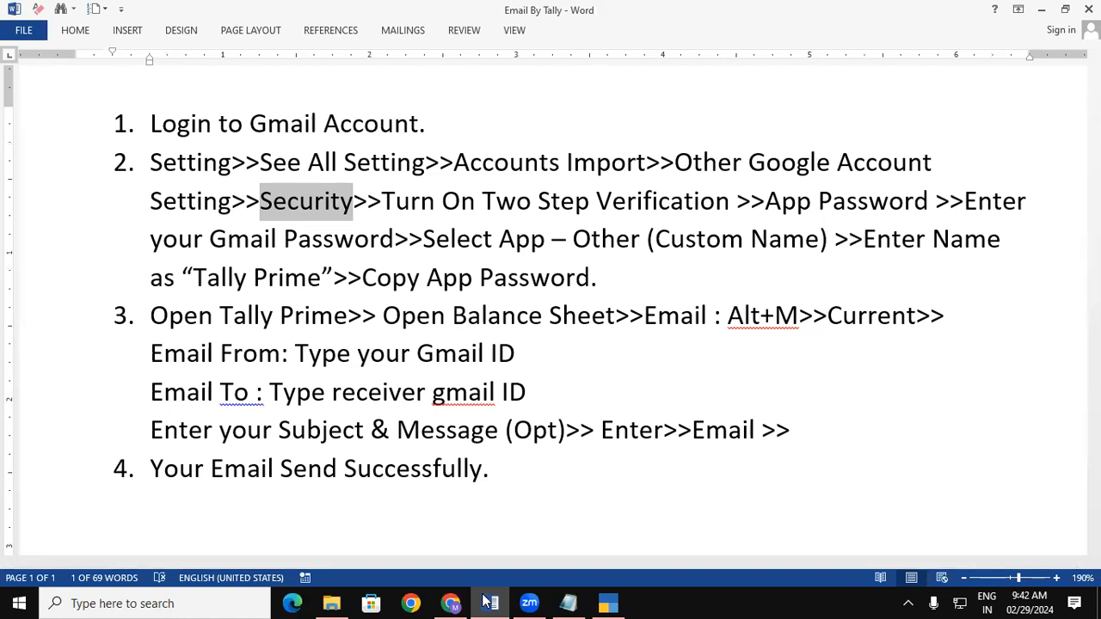
click(487, 602)
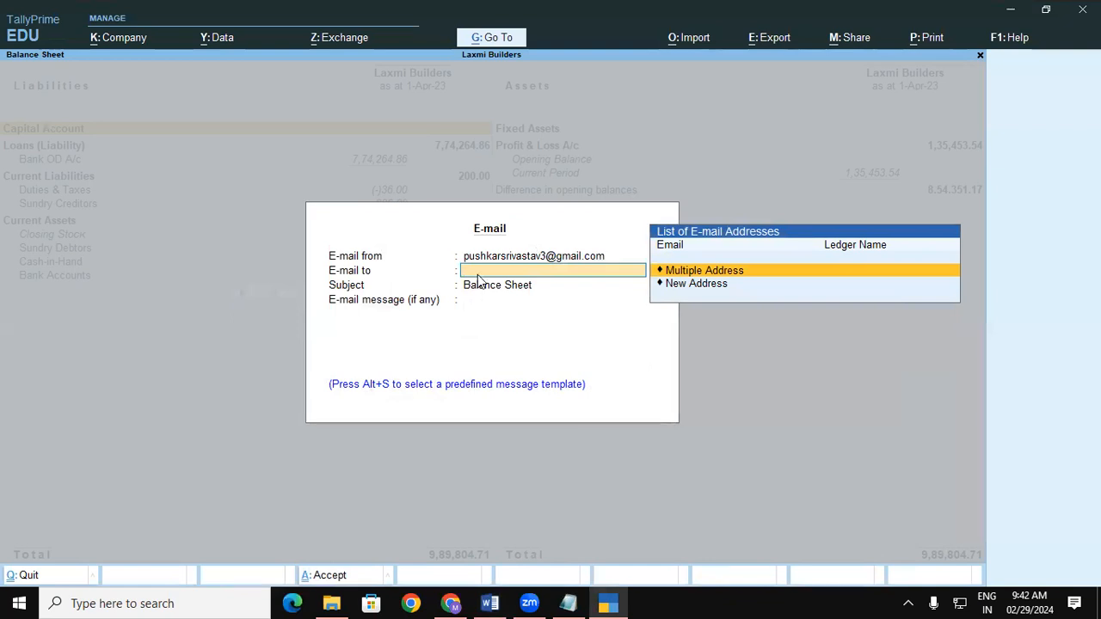
key(Down)
key(Return)
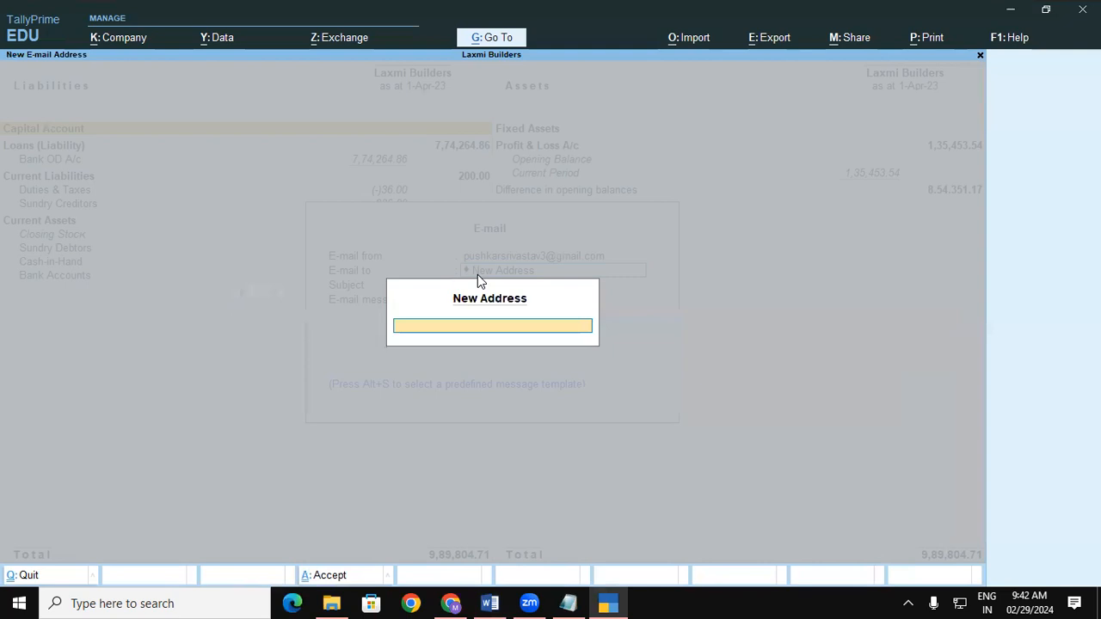
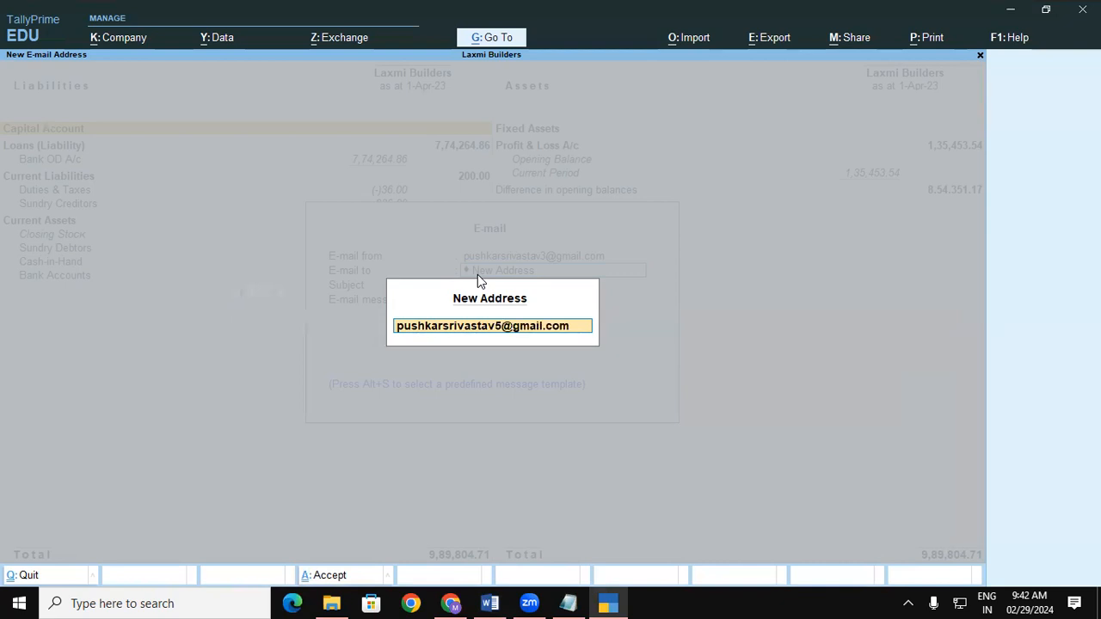
key(Return)
key(Return)
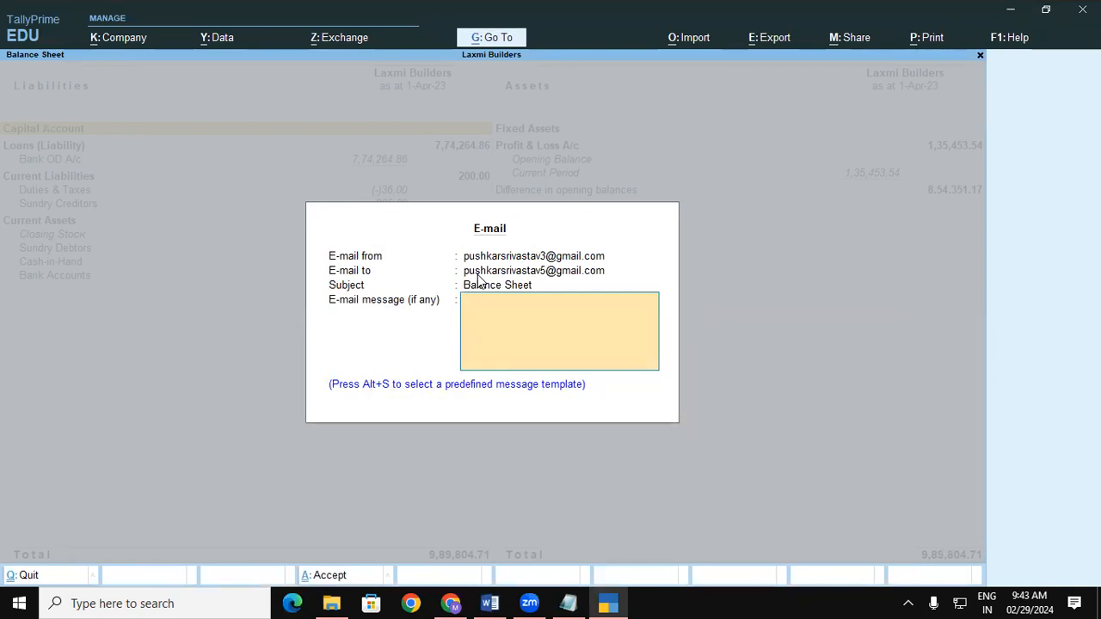
Enter 'Dear Sir' as the e-mail message and open the e-mail configuration.
text(D)
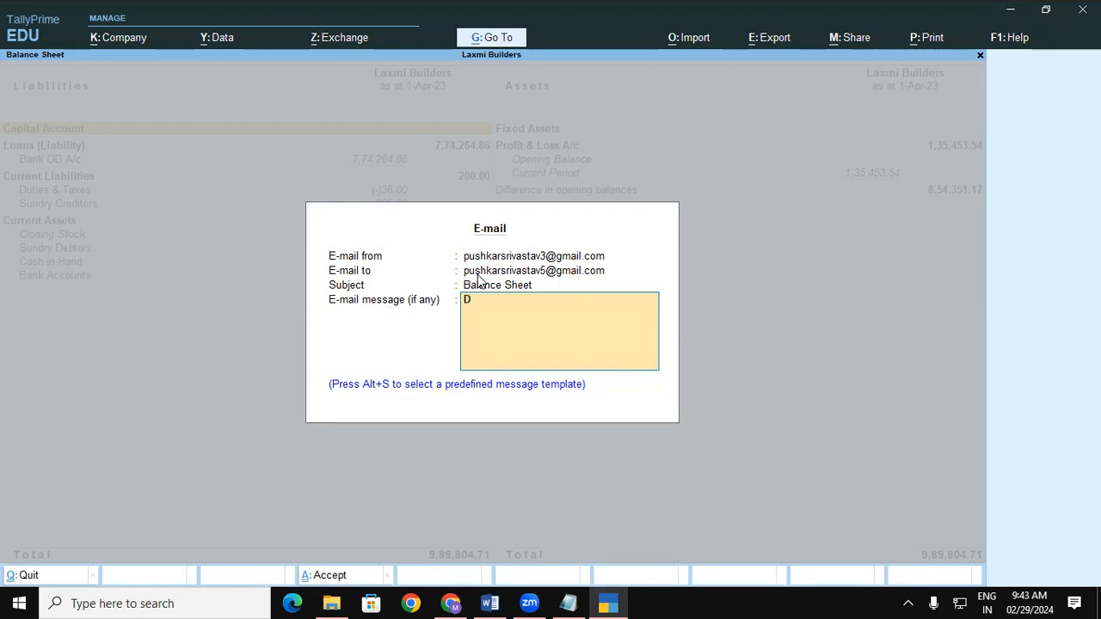
text(ear Sir)
key(Return)
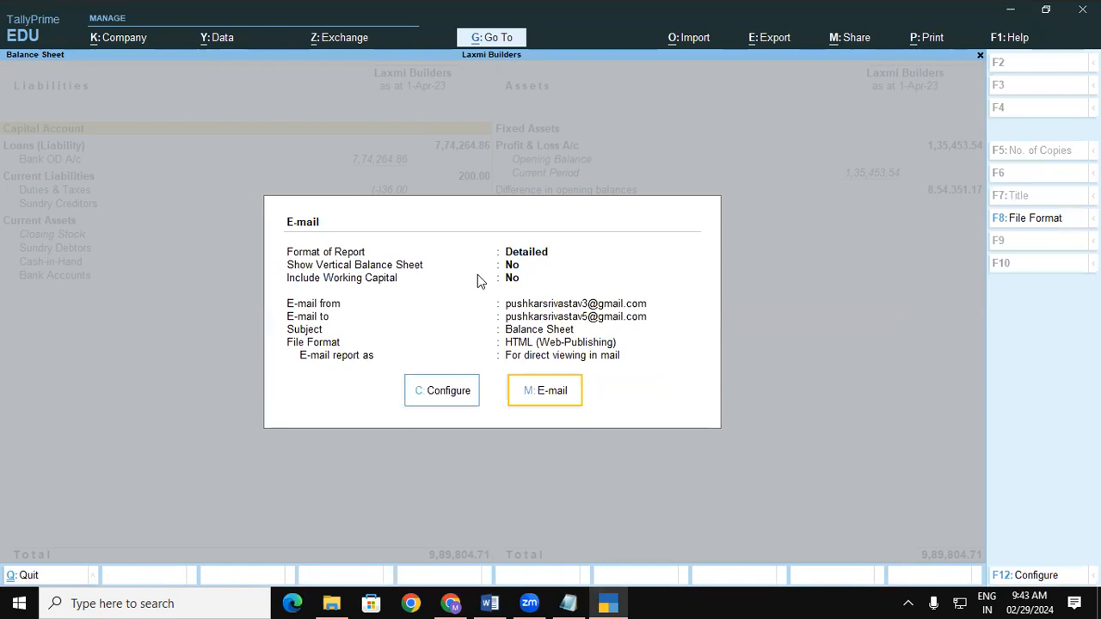
click(434, 392)
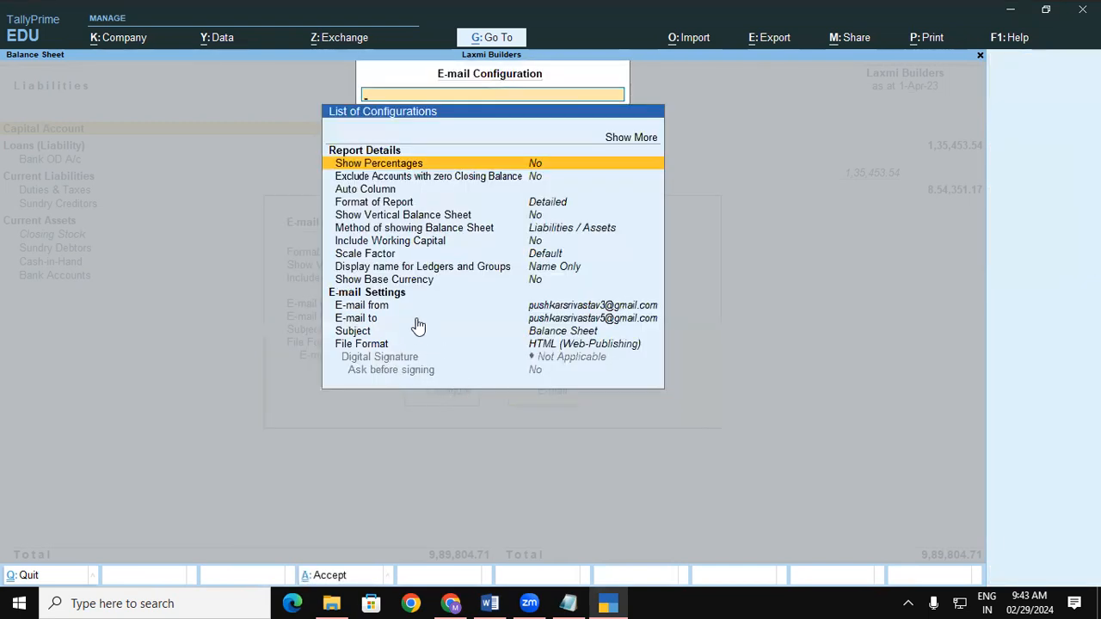
Expand and browse the full list of e-mail configuration settings.
key(Down)
key(Down)
key(Down)
key(Down)
key(Down)
key(Down)
key(Down)
key(Down)
key(Down)
key(Down)
key(Down)
key(Down)
key(Down)
key(Down)
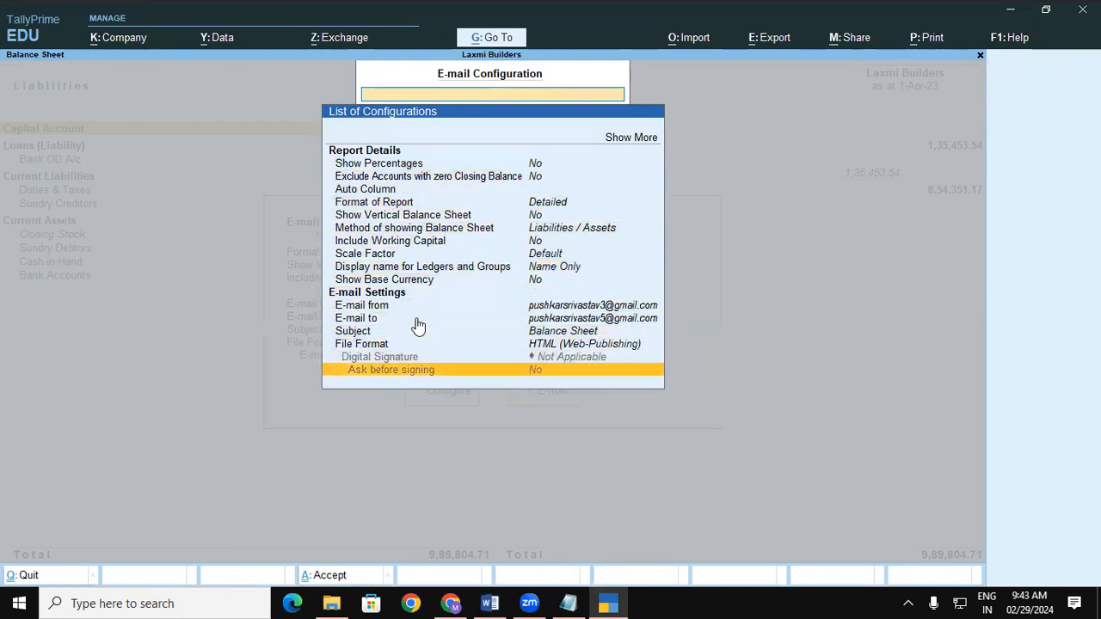
key(Up)
key(Up)
key(Up)
key(Up)
key(Up)
key(Up)
key(Up)
key(Up)
key(Up)
key(Up)
key(Up)
key(Up)
key(Up)
key(Up)
key(Up)
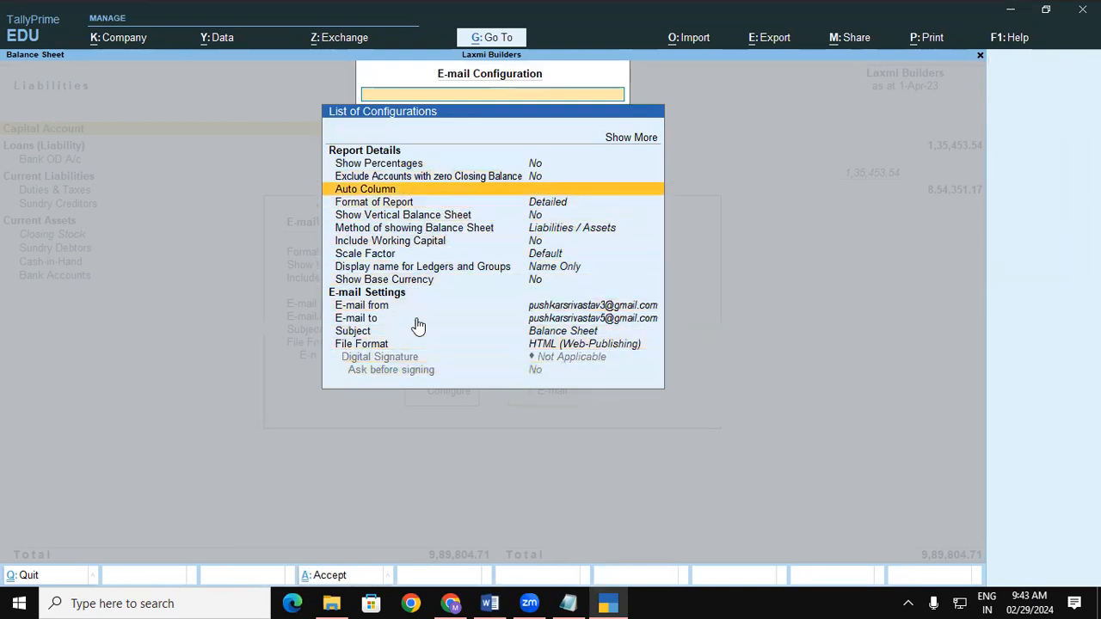
key(Up)
key(Up)
key(Return)
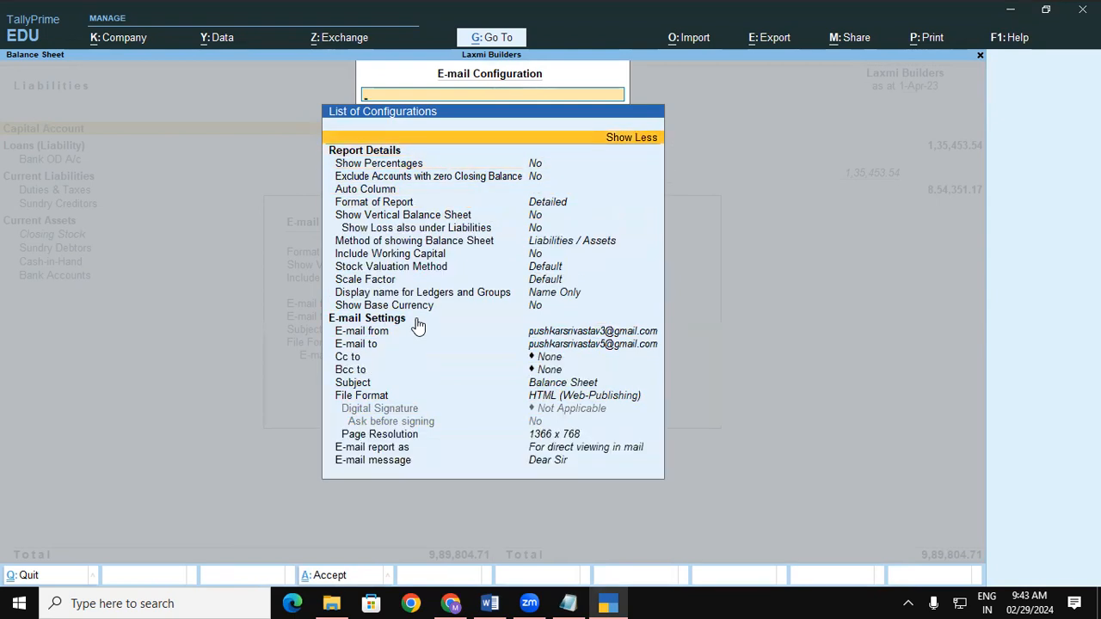
key(Down)
key(Down)
key(Down)
key(Down)
key(Down)
key(Down)
key(Down)
key(Down)
key(Down)
key(Down)
key(Down)
key(Down)
key(Down)
key(Down)
key(Down)
key(Down)
key(Down)
key(Down)
key(Down)
key(Down)
key(Down)
key(Up)
key(Up)
key(Up)
key(Up)
key(Up)
key(Up)
key(Up)
key(Up)
key(Up)
key(Up)
key(Up)
key(Up)
key(Up)
key(Up)
key(Up)
key(Up)
key(Up)
key(Up)
key(Up)
key(Up)
key(Up)
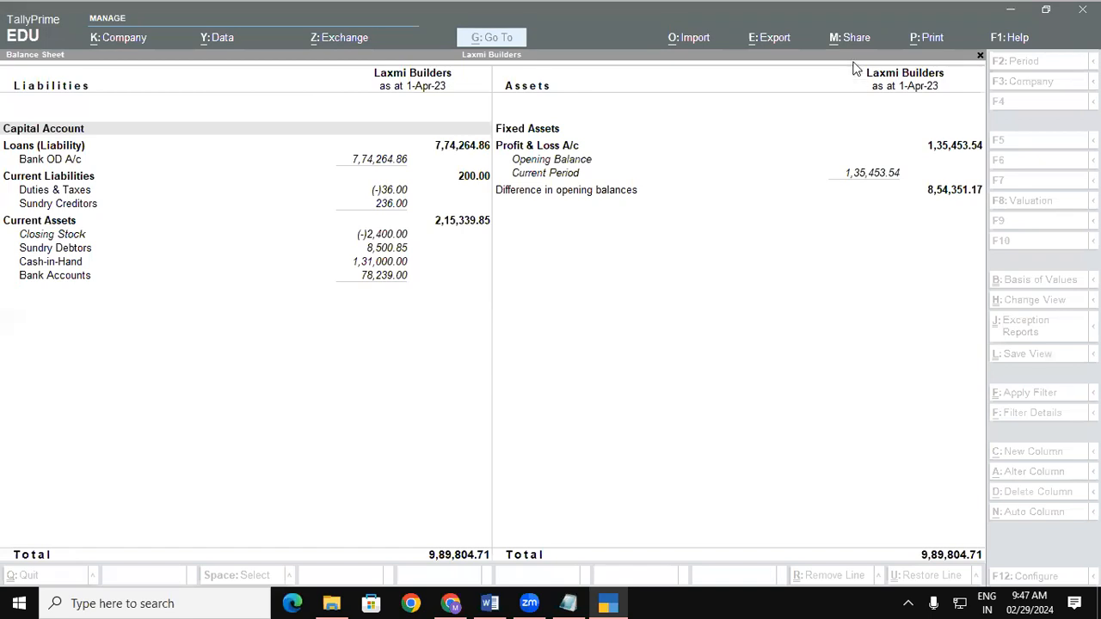
Start e-mailing the current Balance Sheet again and choose a new recipient address.
click(835, 43)
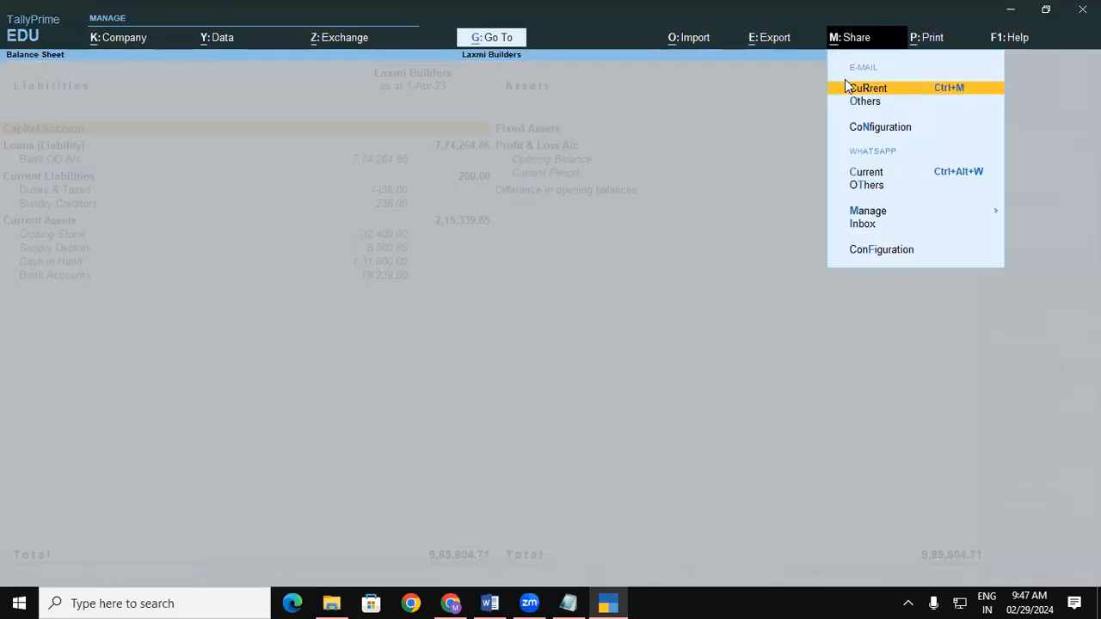
click(852, 91)
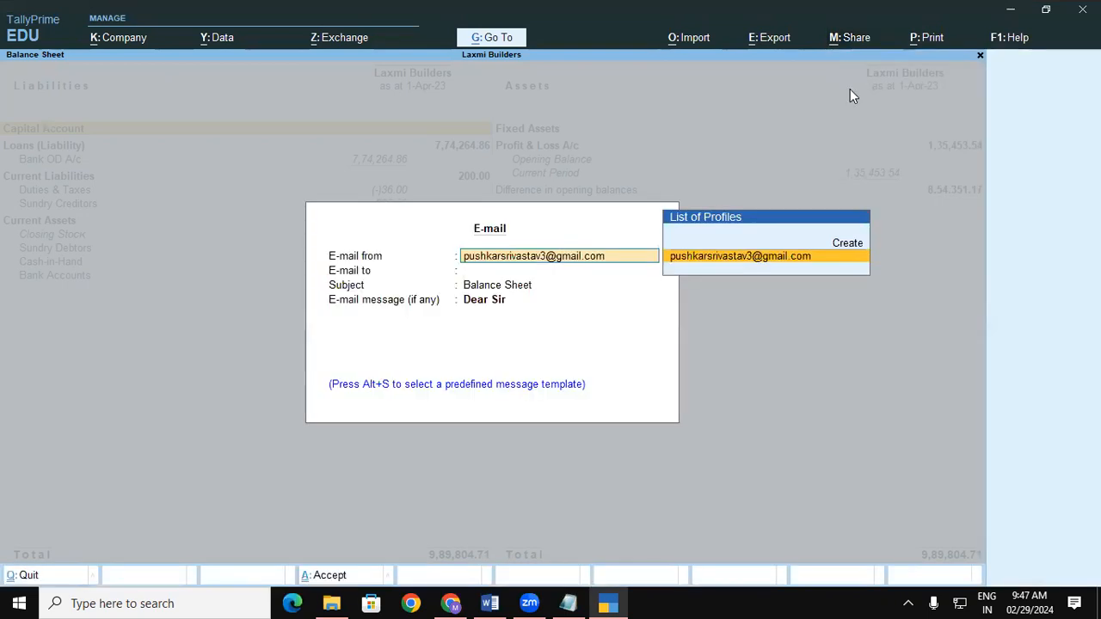
click(488, 272)
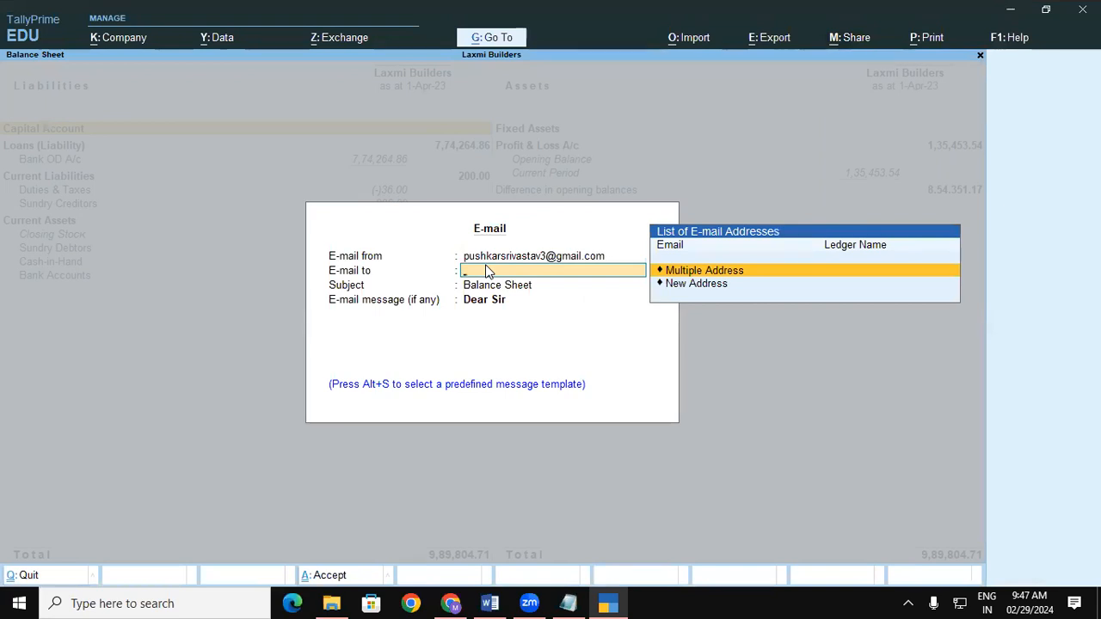
key(Down)
key(Return)
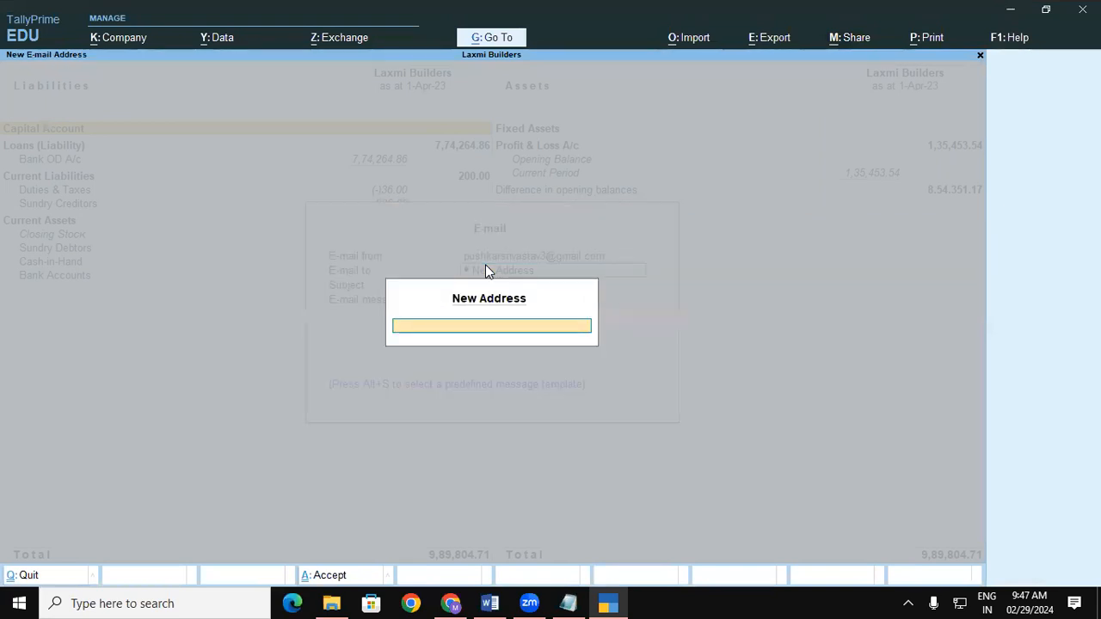
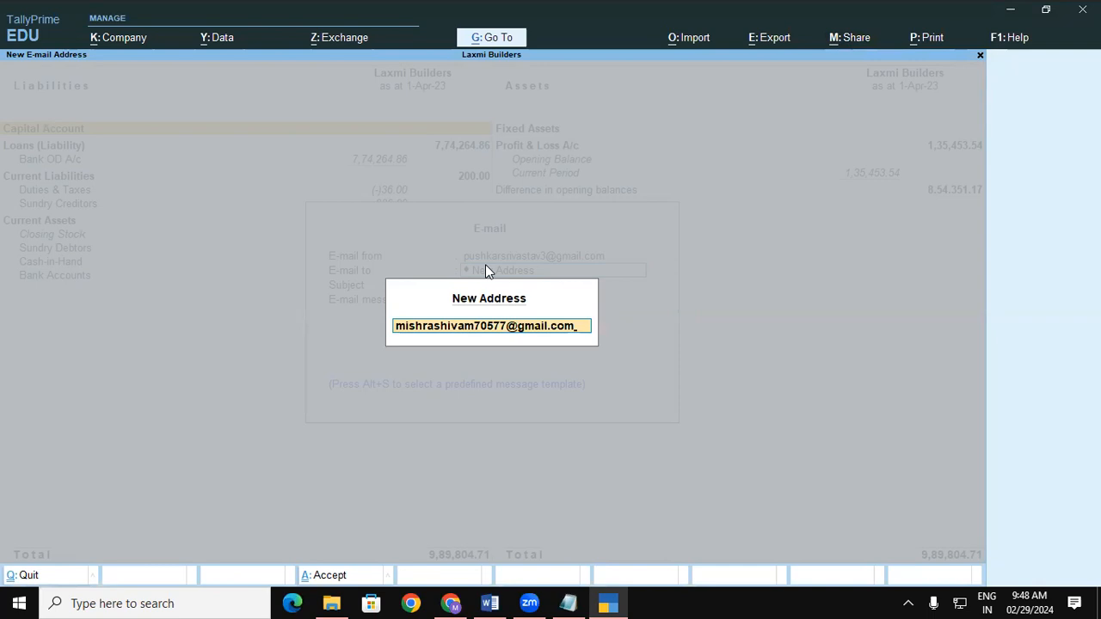
Enter the recipient's Gmail address, keeping subject 'Balance Sheet' and message 'Dear Sir'.
key(Return)
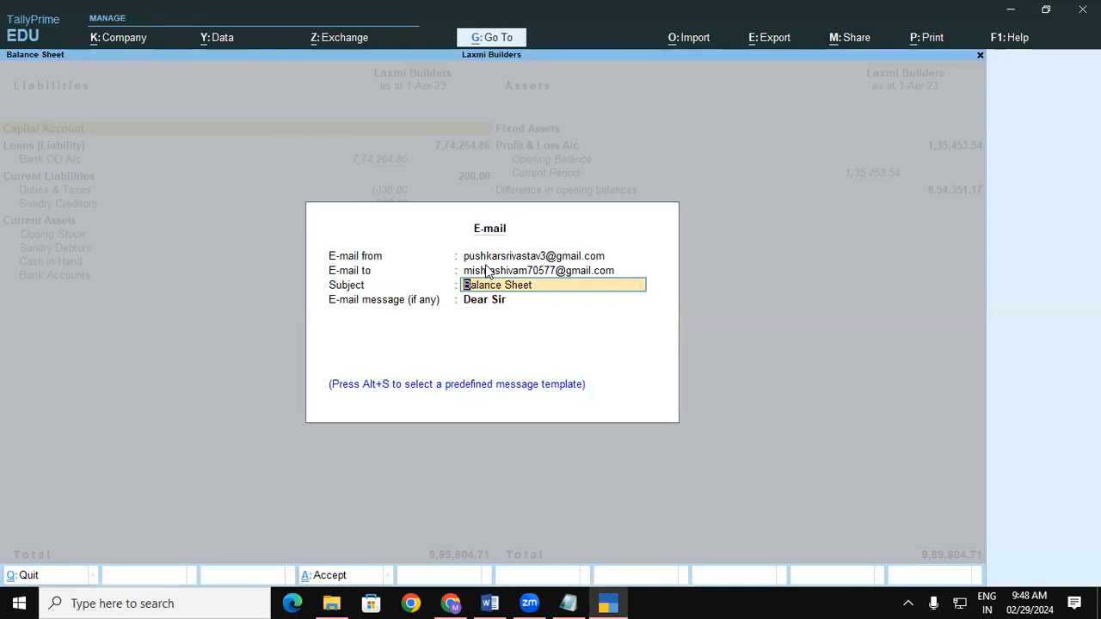
key(Return)
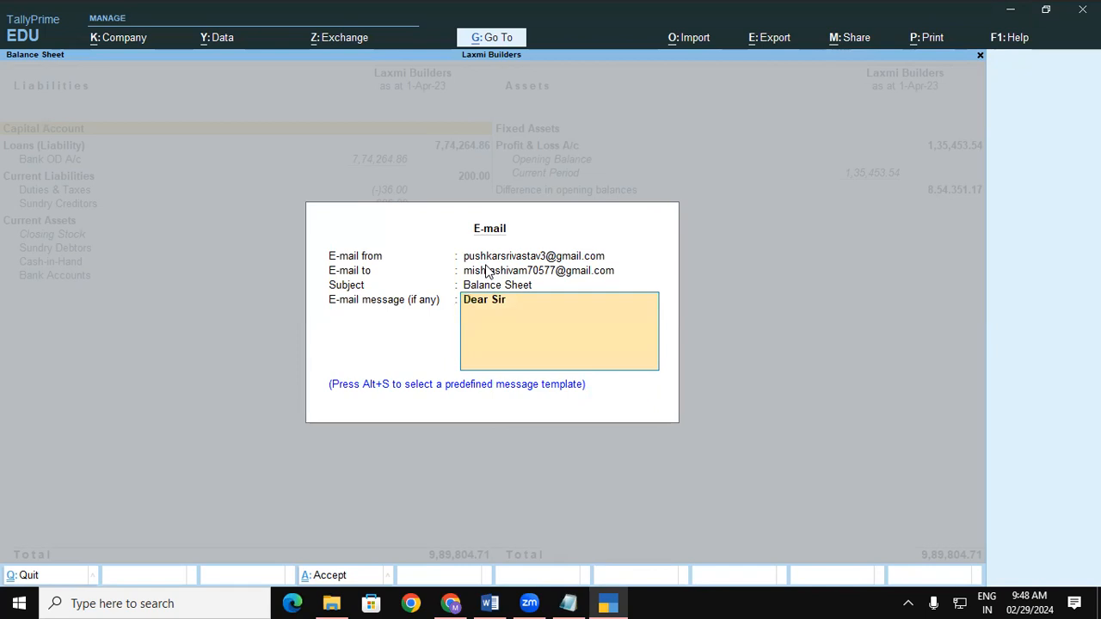
key(Return)
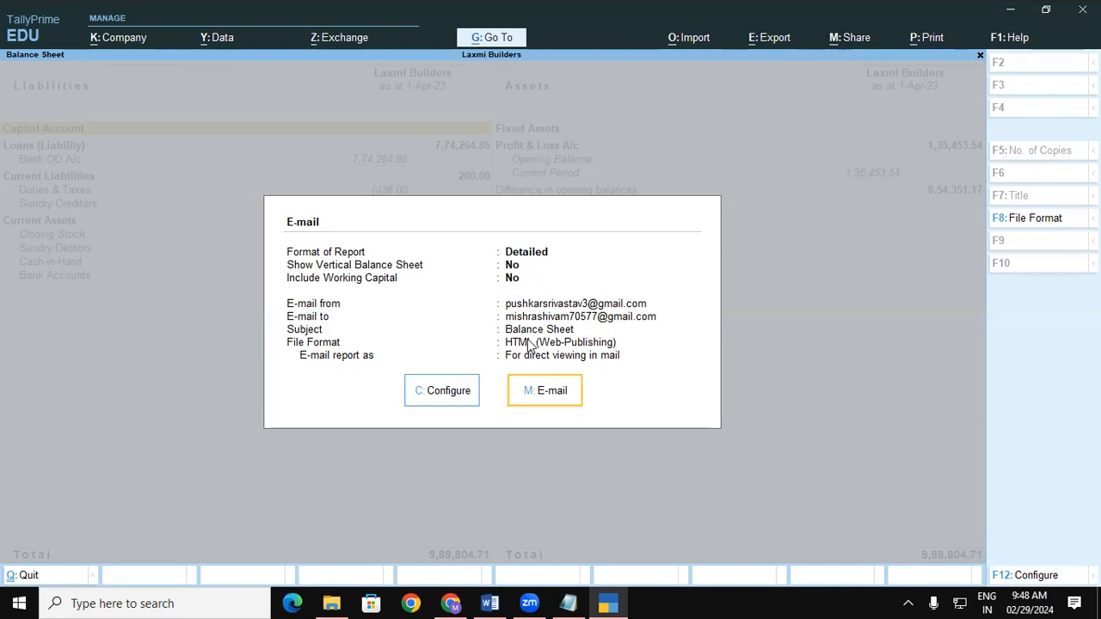
Set the attachment format to PDF (BSheet.pdf) with no digital signature, then send.
click(461, 391)
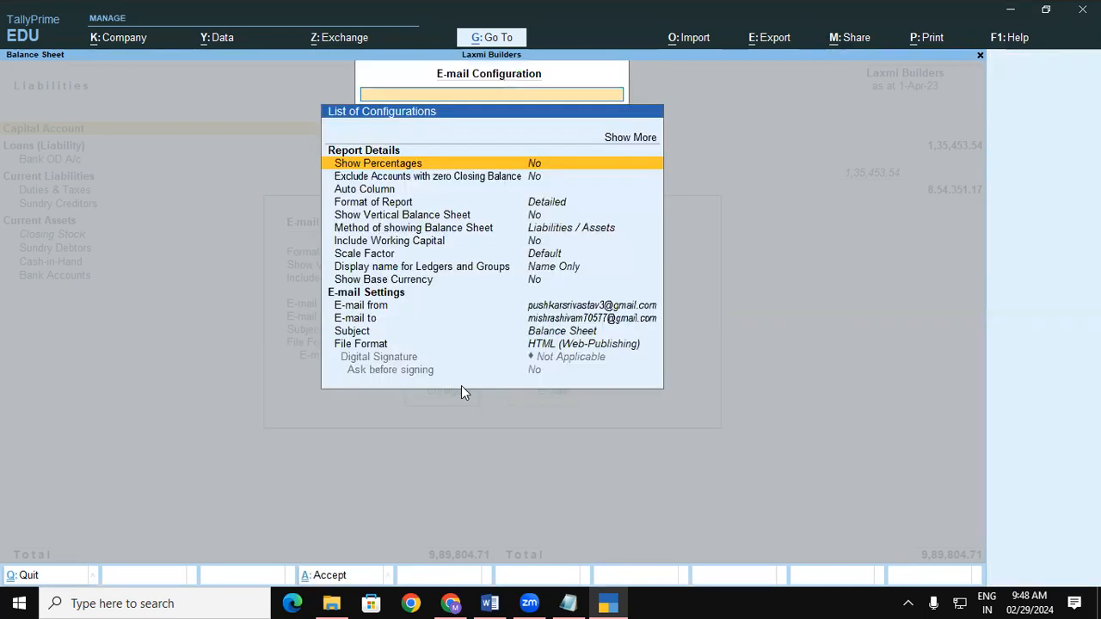
click(565, 348)
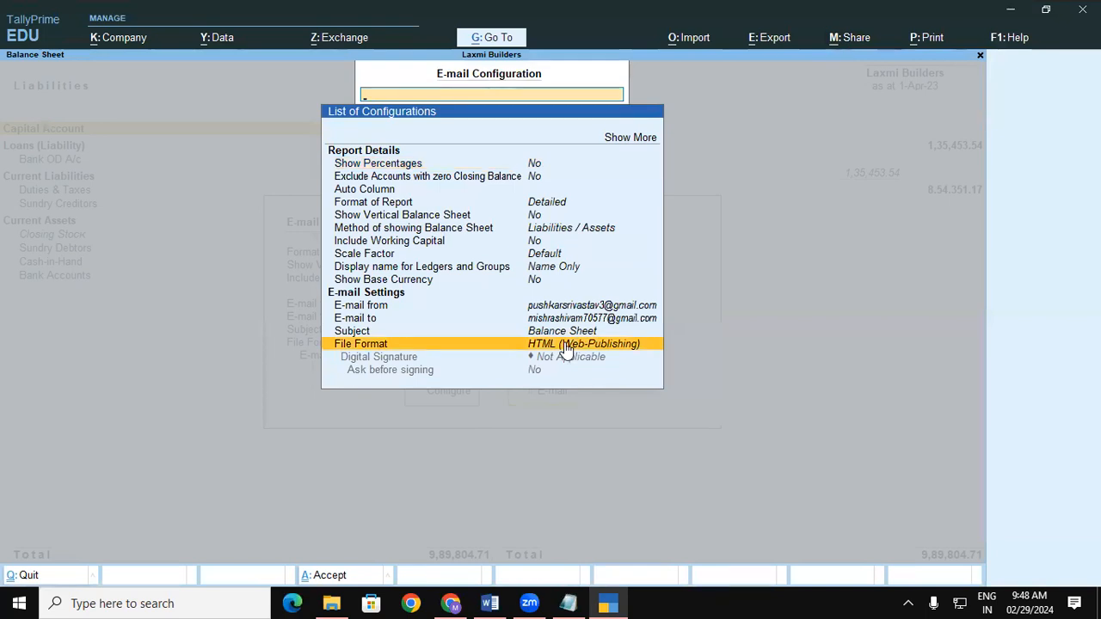
click(566, 348)
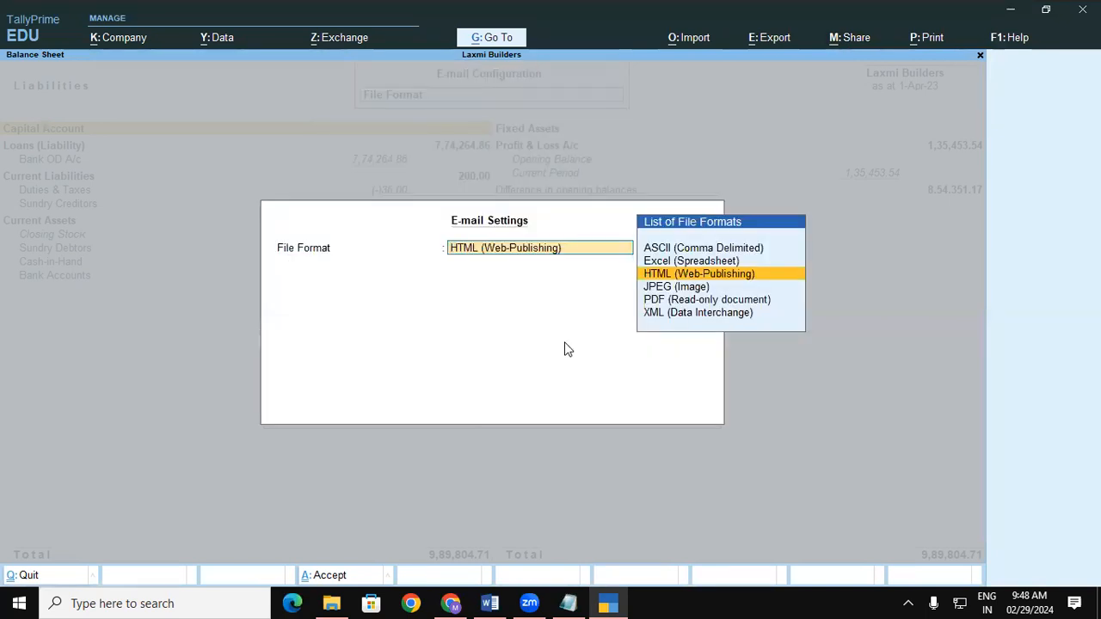
key(Down)
key(Down)
key(Down)
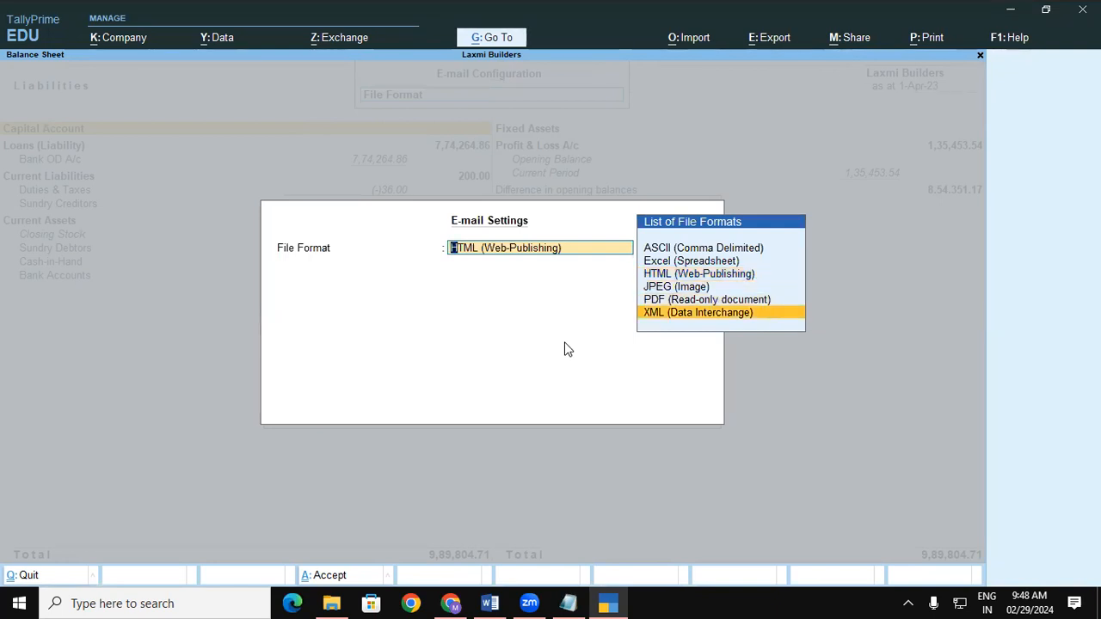
key(Up)
key(Return)
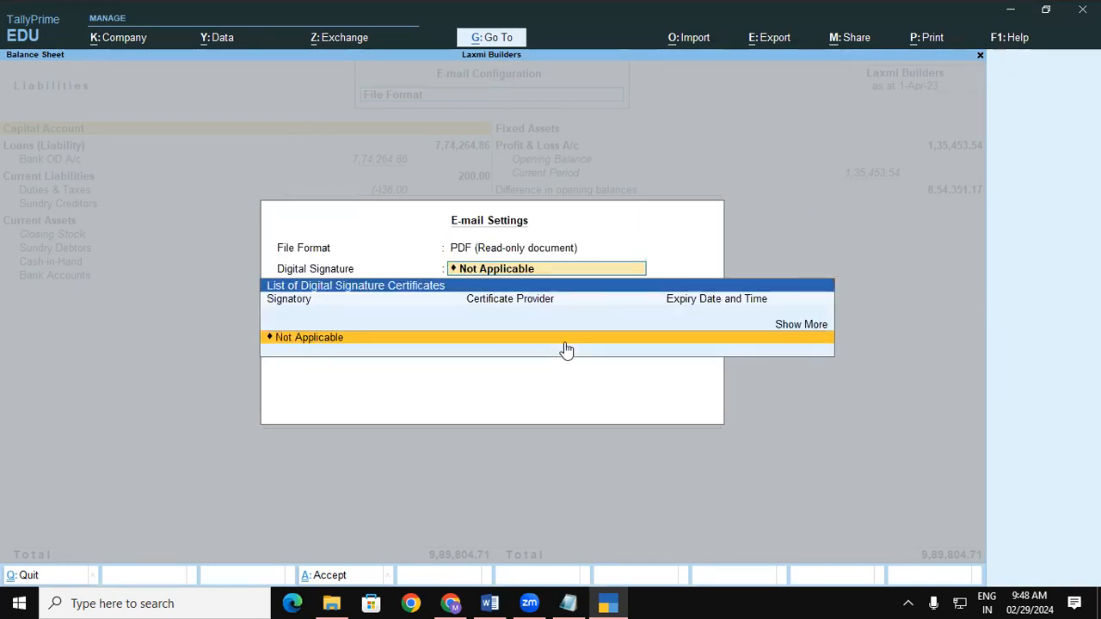
key(Return)
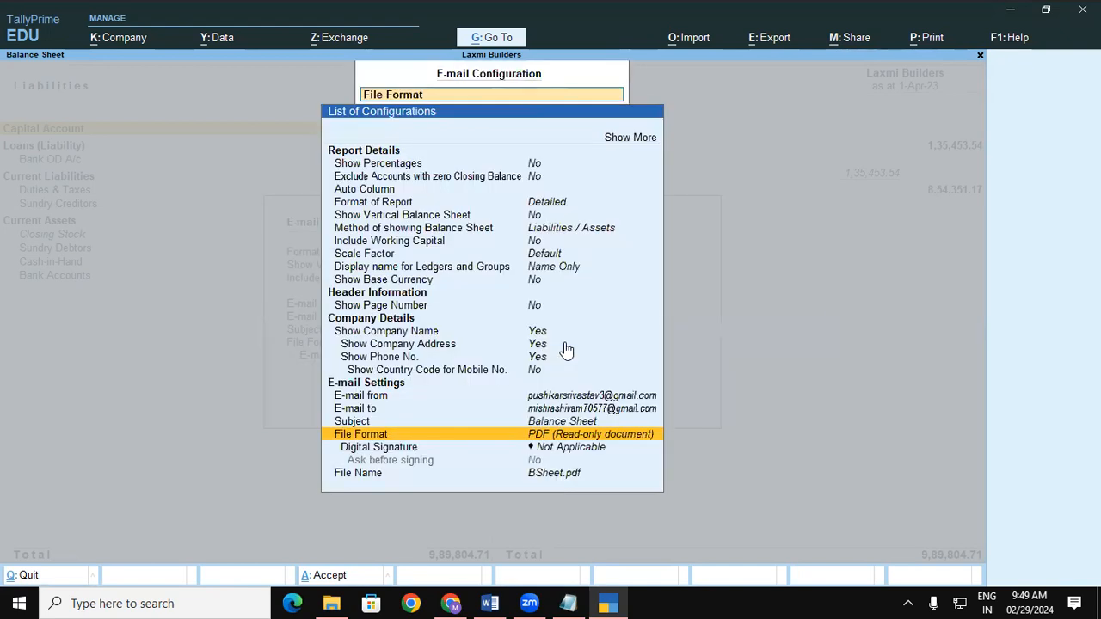
key(ctrl)
key(ctrl+a)
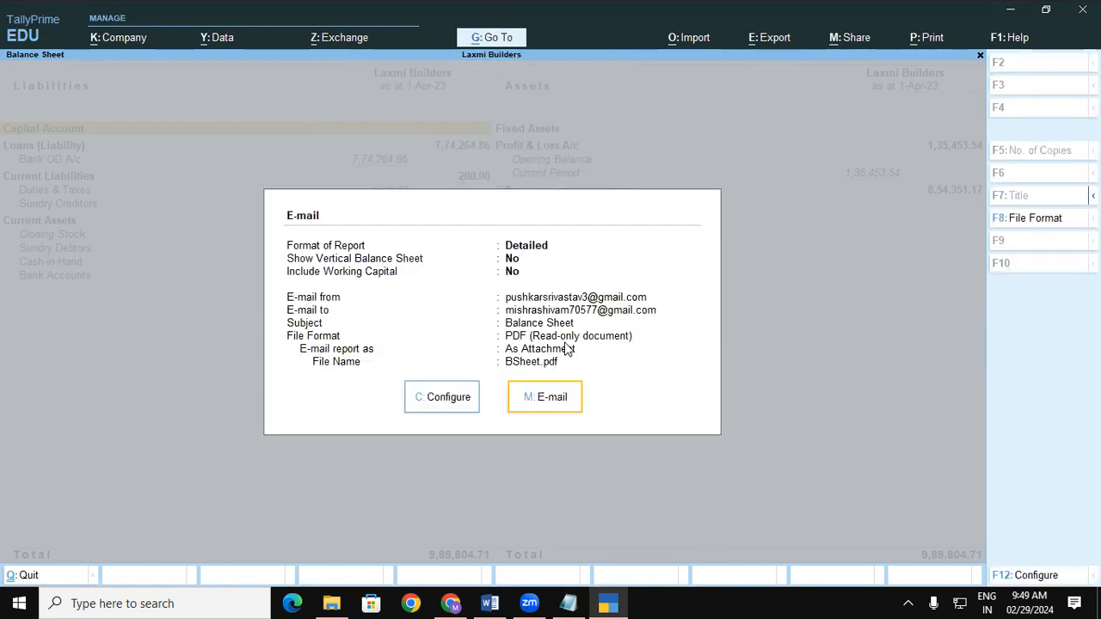
click(542, 395)
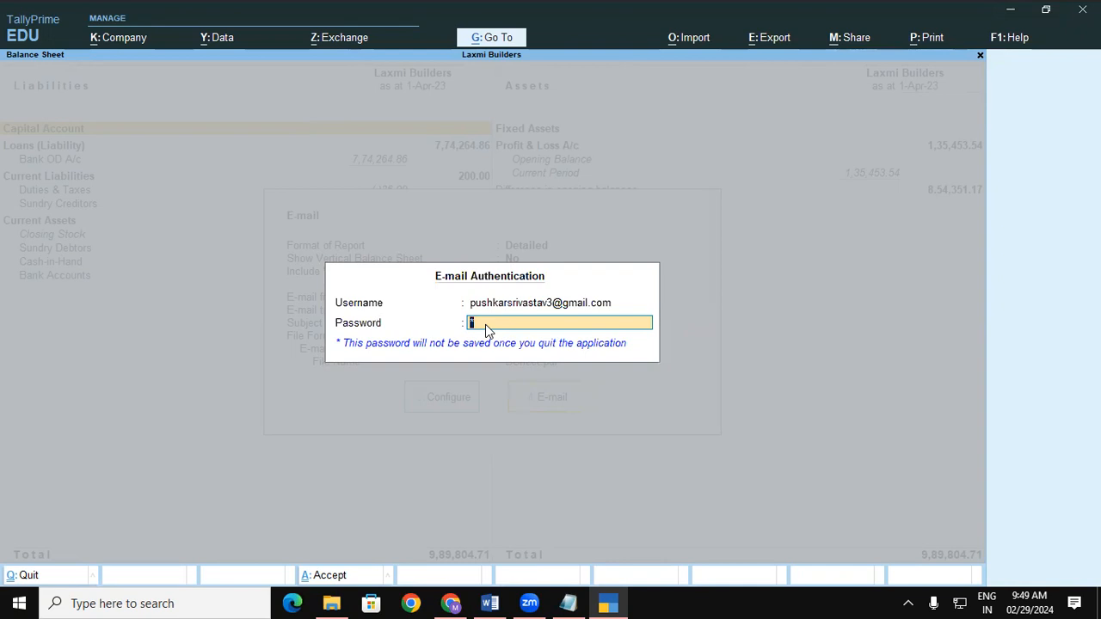
Paste the app password from Notepad into the E-mail Authentication prompt and send the Balance Sheet.
click(568, 603)
click(229, 104)
drag(317, 69, 13, 63)
right_click(23, 66)
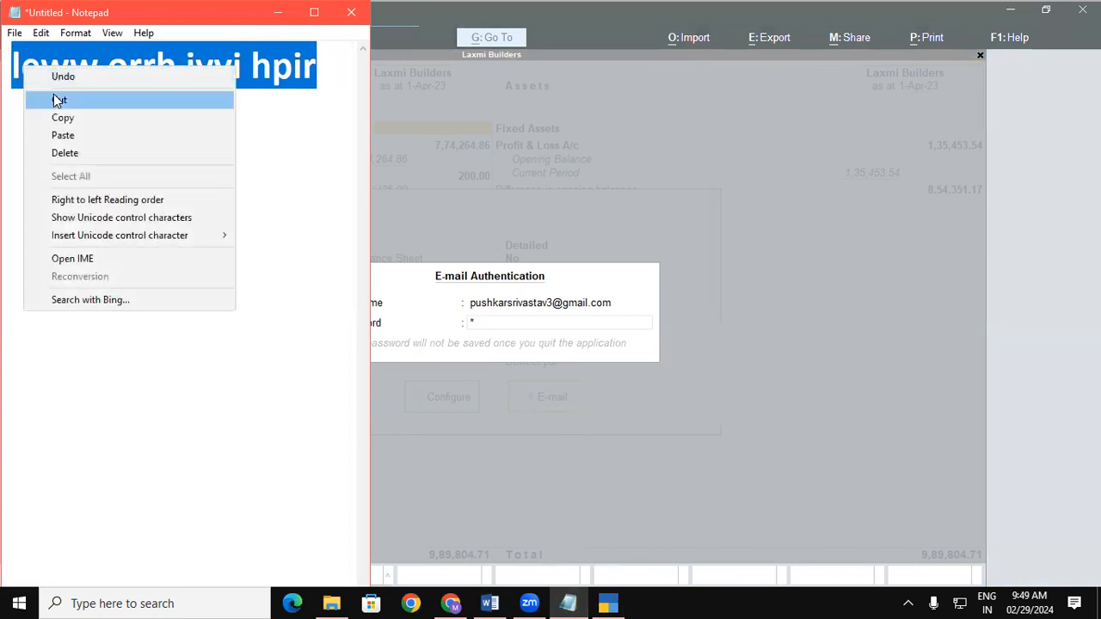
click(60, 117)
click(495, 326)
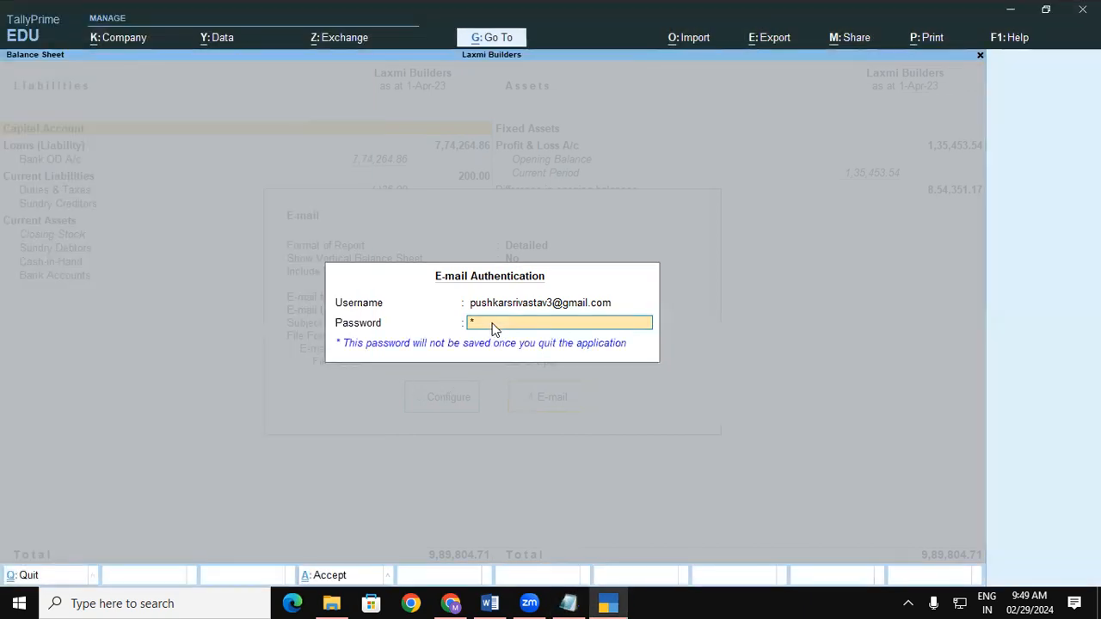
key(ctrl)
key(ctrl+v)
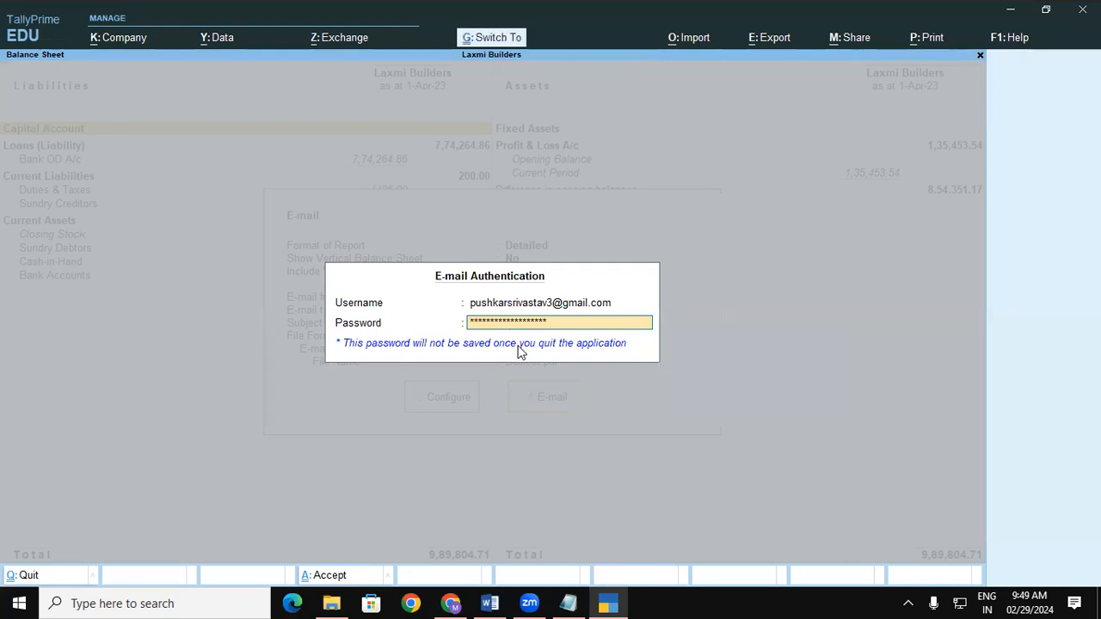
key(ctrl+a)
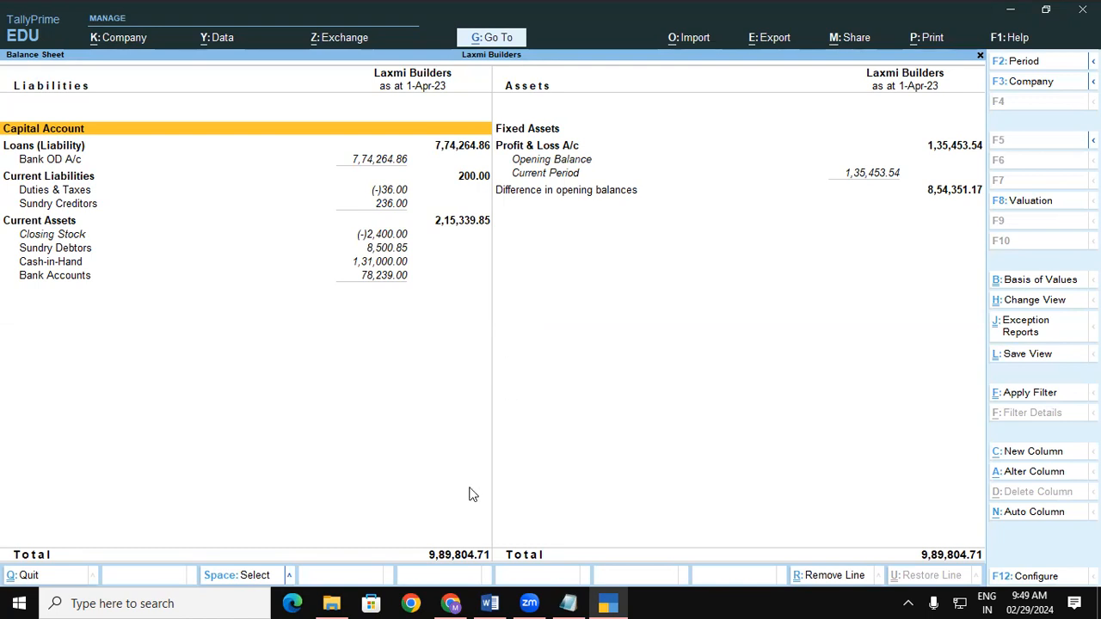
Open the sent Balance Sheet message in Gmail to check the BSheet.pdf attachment.
click(449, 603)
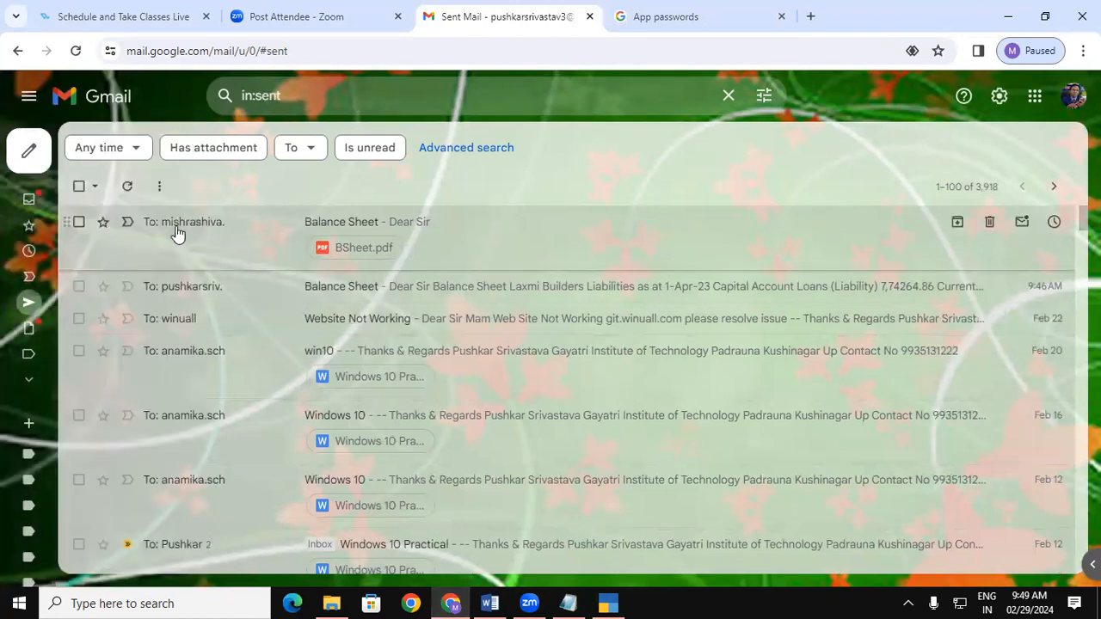
click(176, 231)
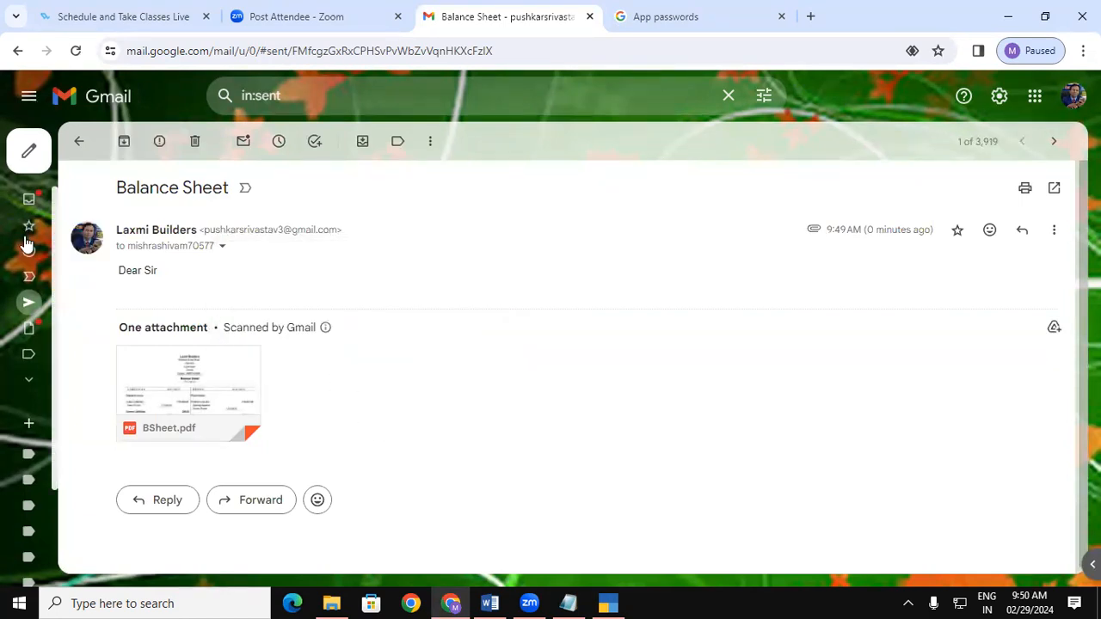
mouse_move(29, 222)
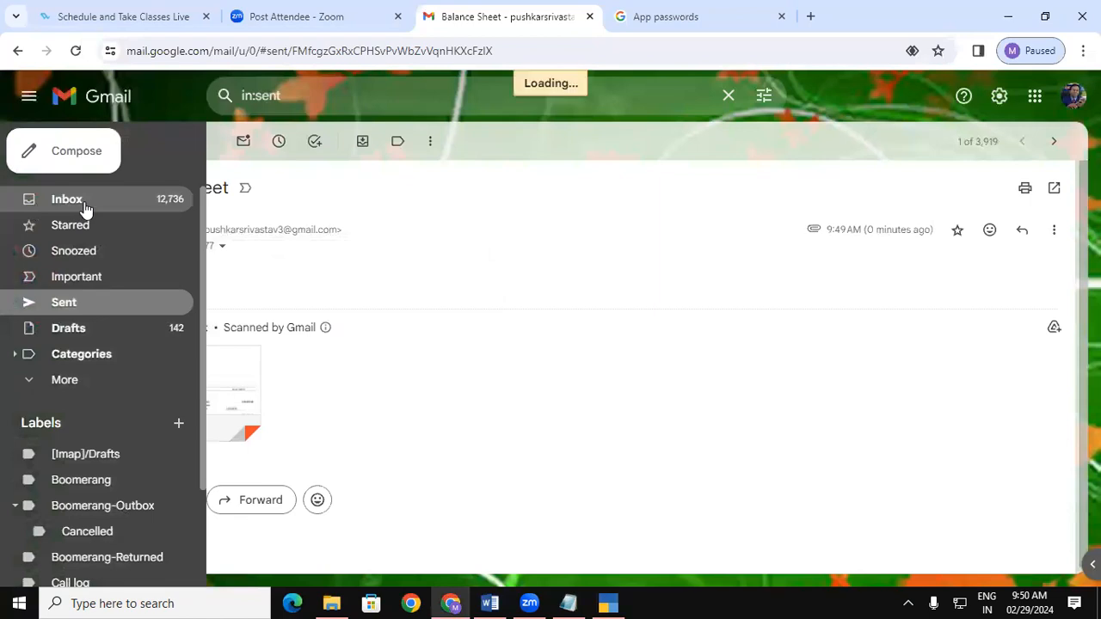
Open Other Google Account settings in a new tab from Gmail's Accounts and Import settings.
click(655, 15)
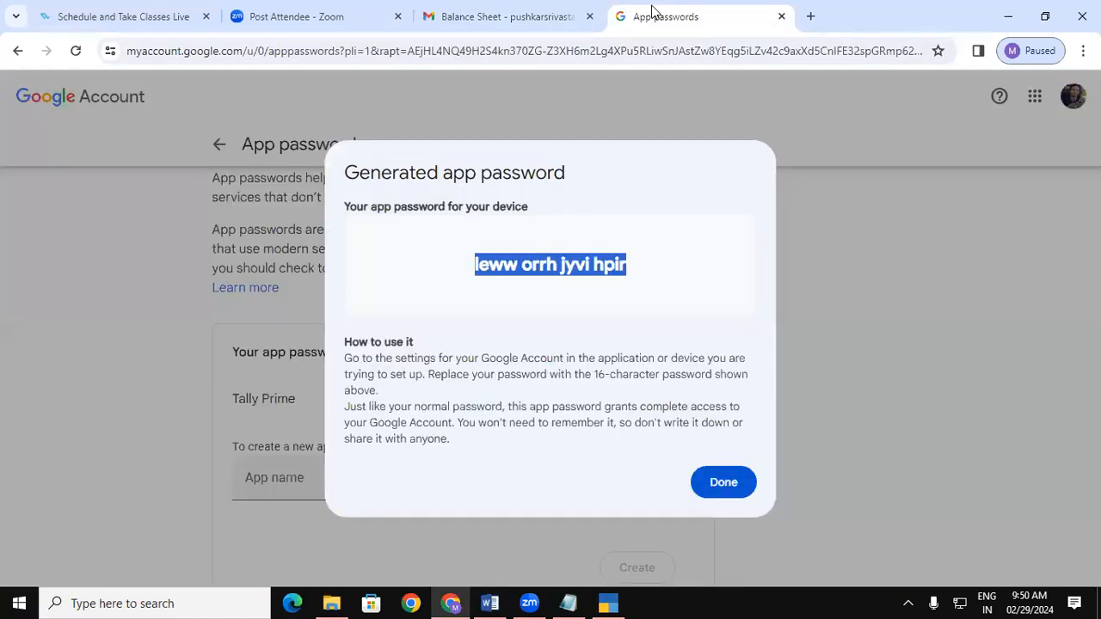
click(481, 26)
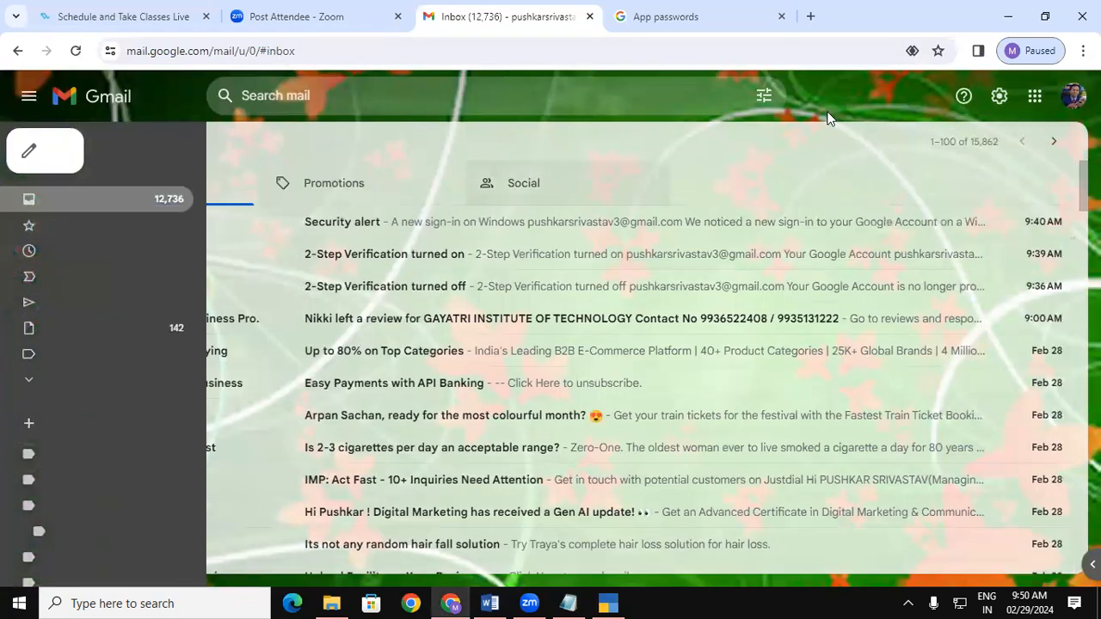
click(997, 98)
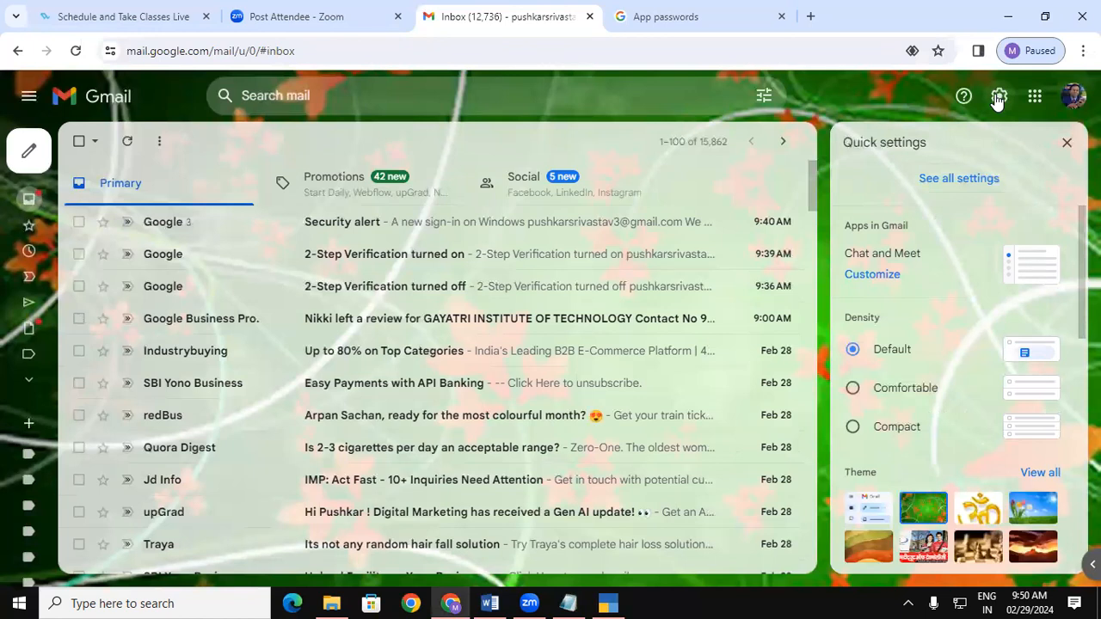
click(938, 180)
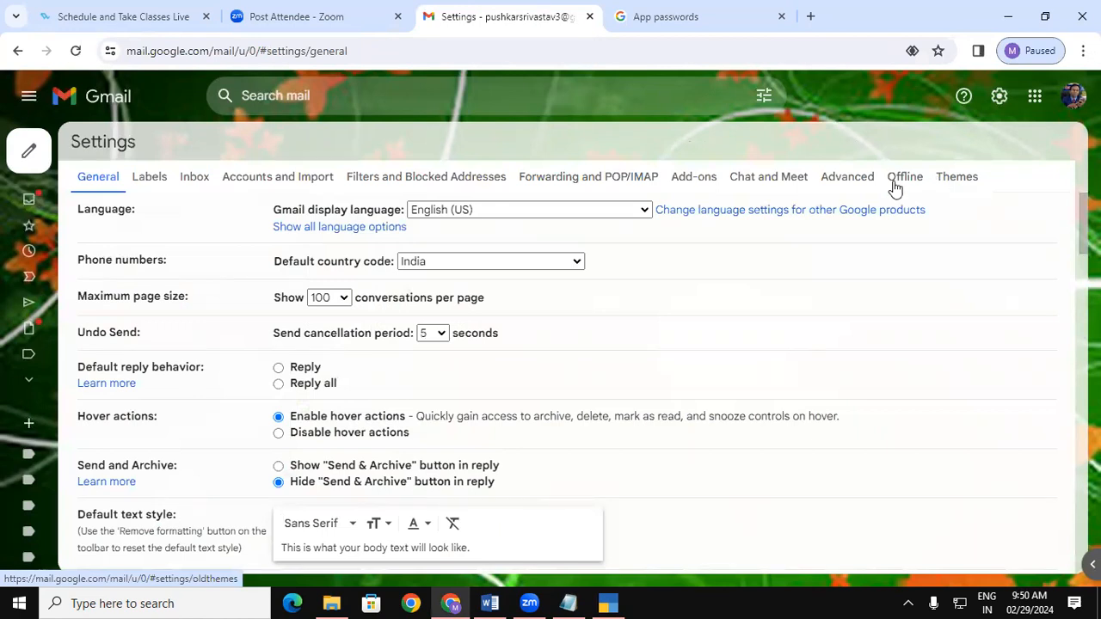
click(271, 178)
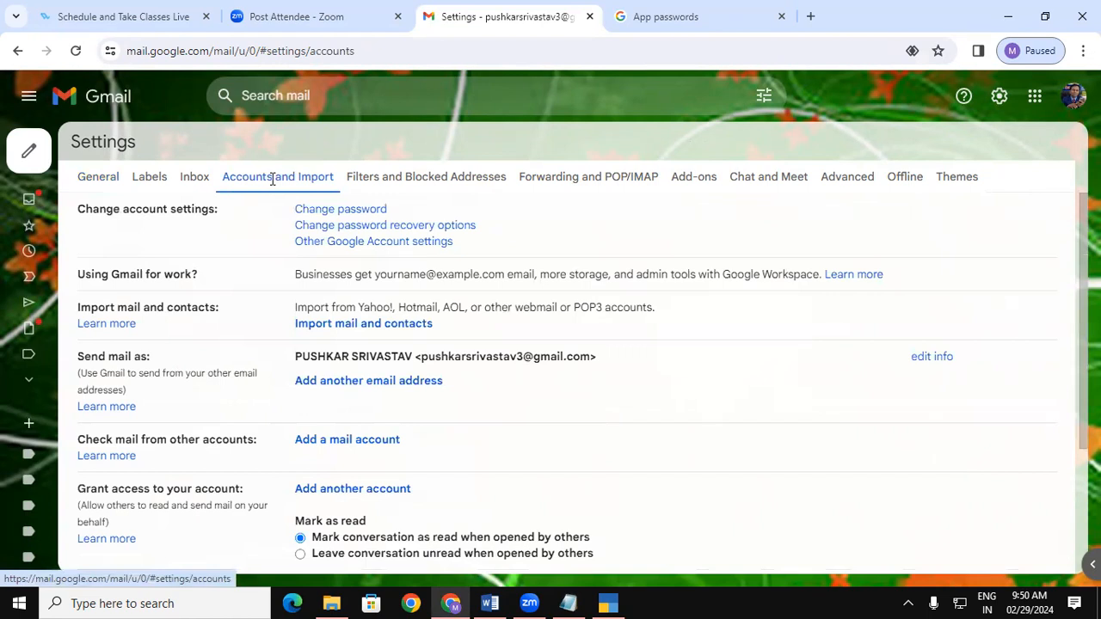
click(332, 243)
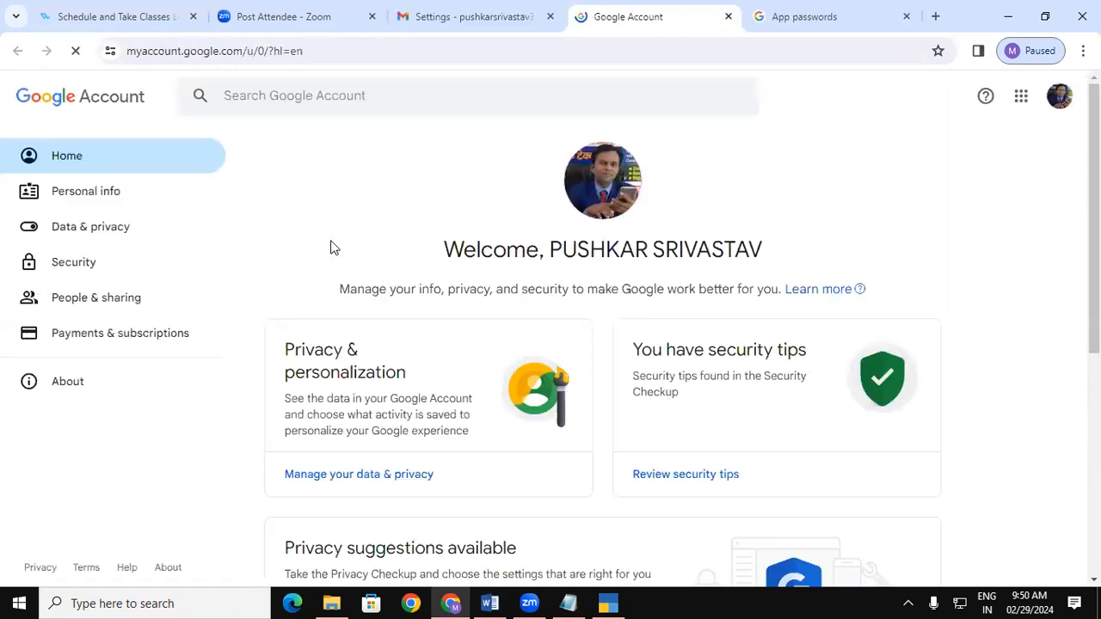
Go to the Security section of the Google Account and look through it.
scroll(1006, 270, down, 1)
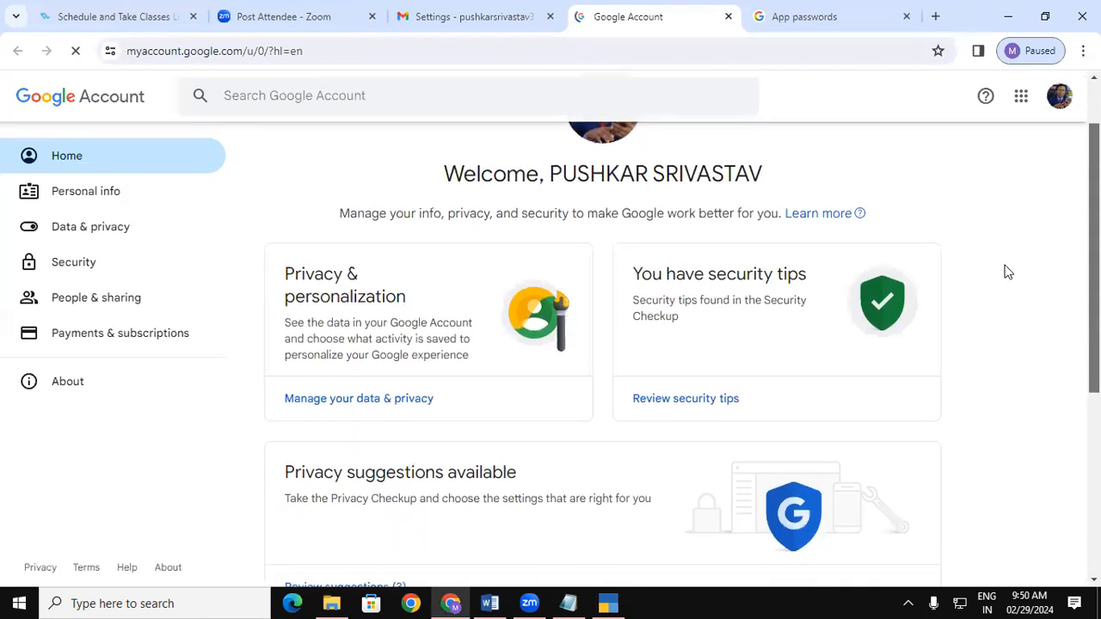
click(83, 264)
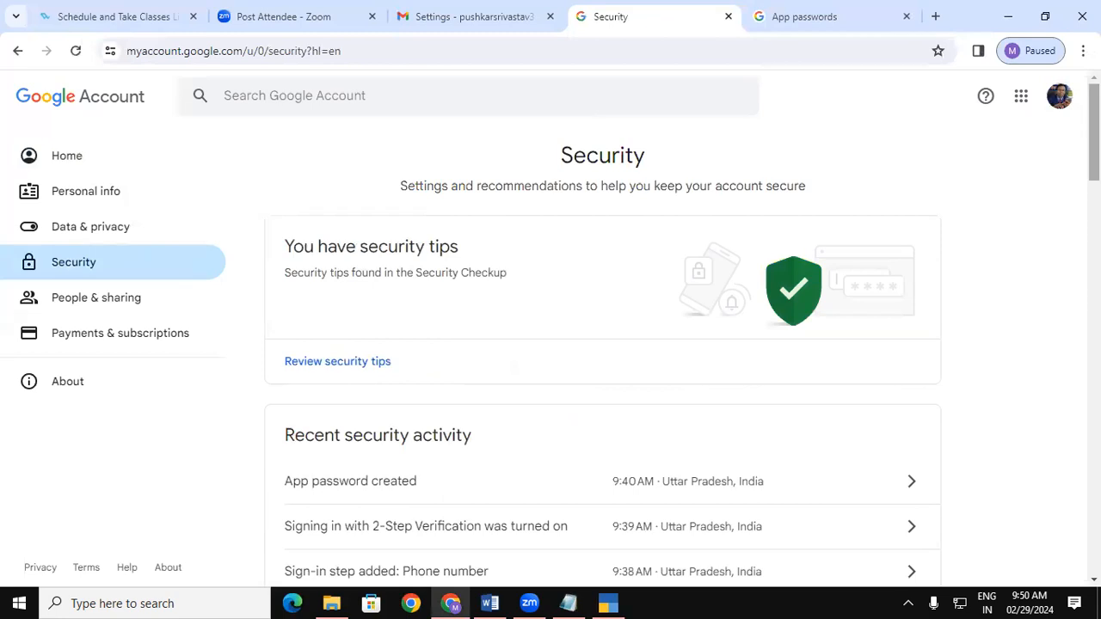
scroll(602, 344, down, 5)
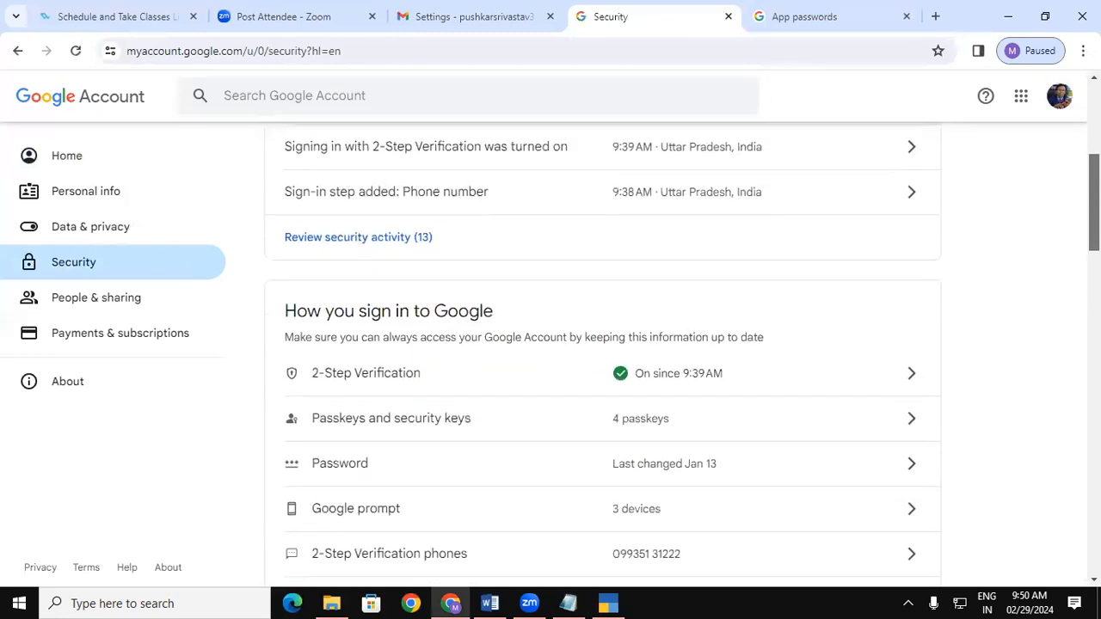
scroll(602, 344, down, 1)
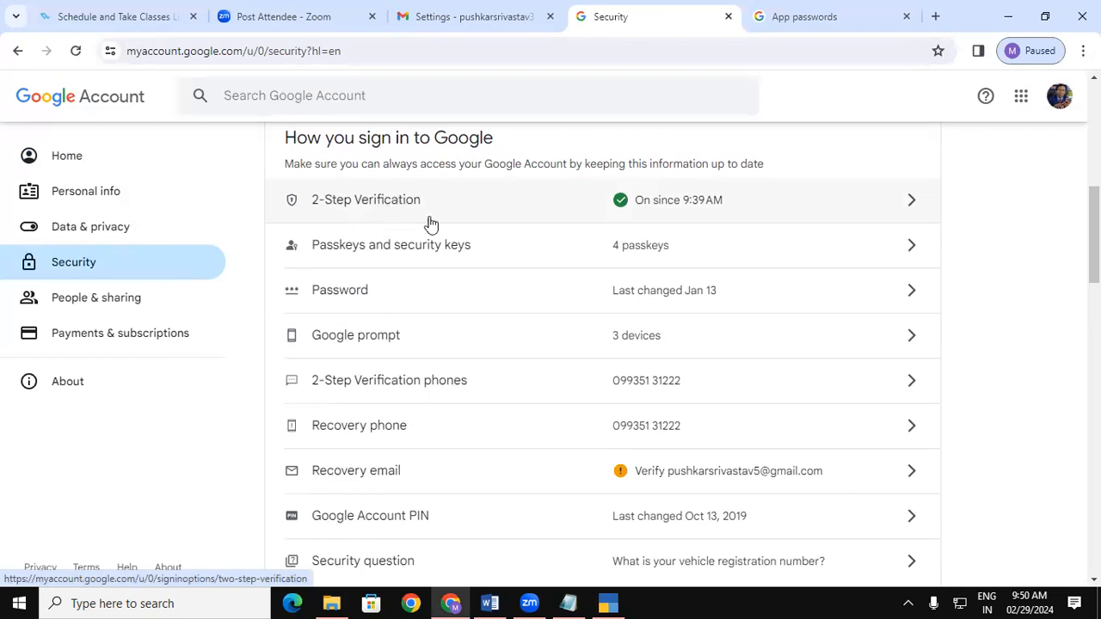
scroll(602, 352, up, 2)
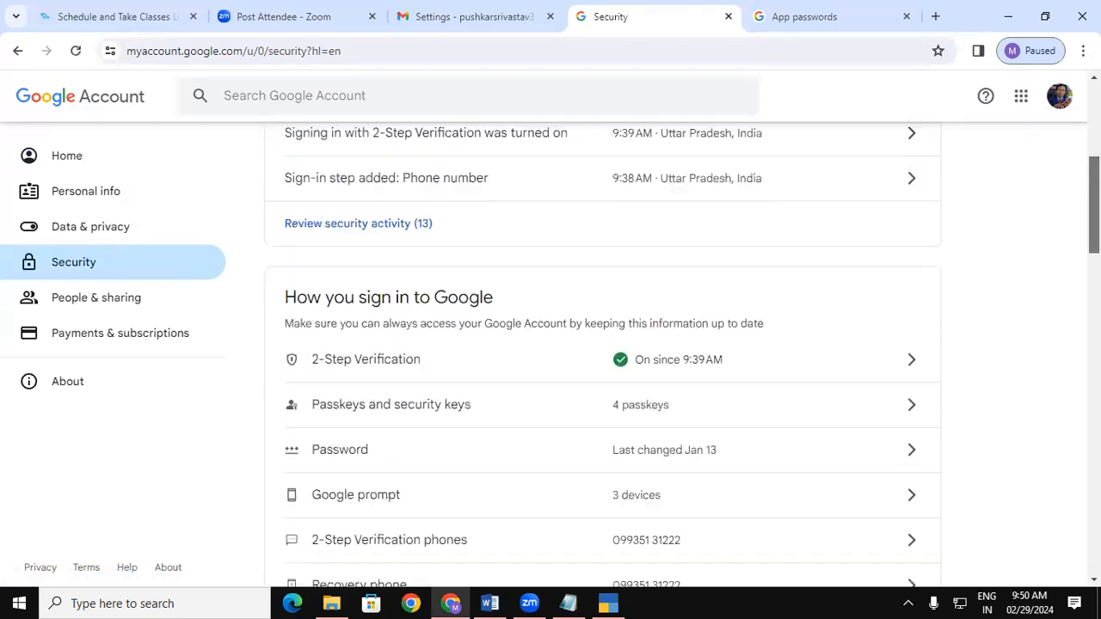
scroll(602, 353, up, 4)
Search 'app' to reach App passwords, re-verifying with the account password.
click(266, 103)
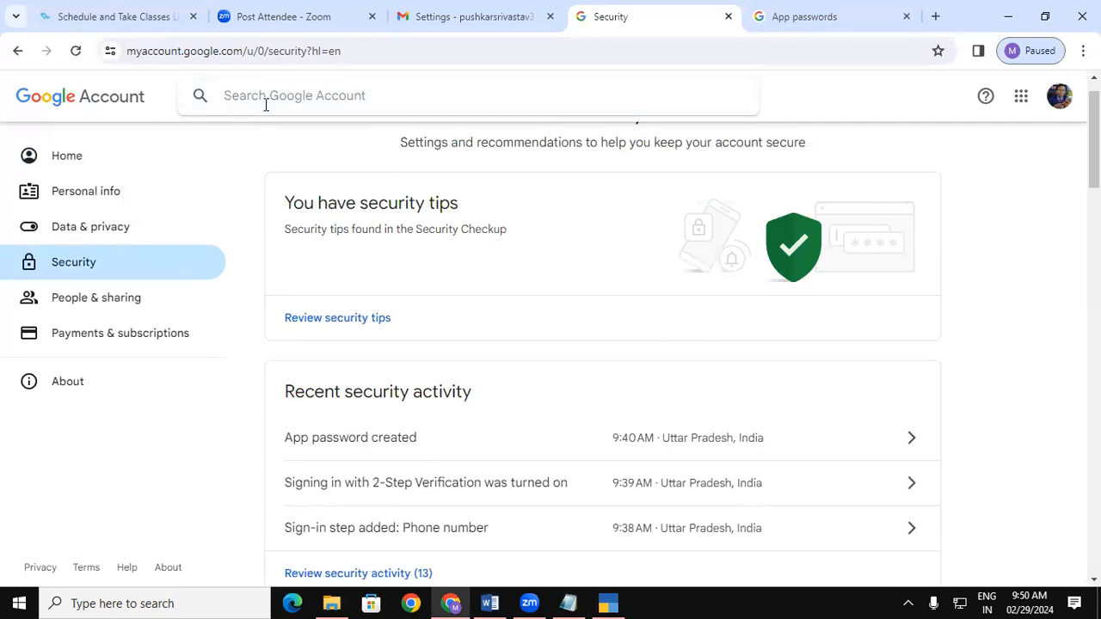
text(app)
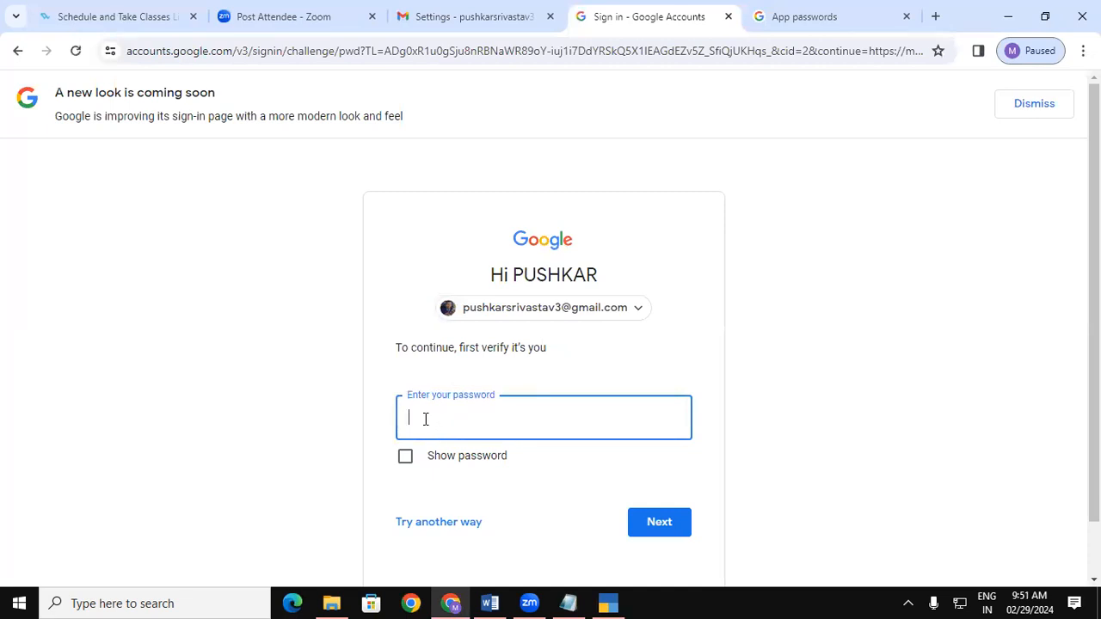
text(••••••••)
key(Return)
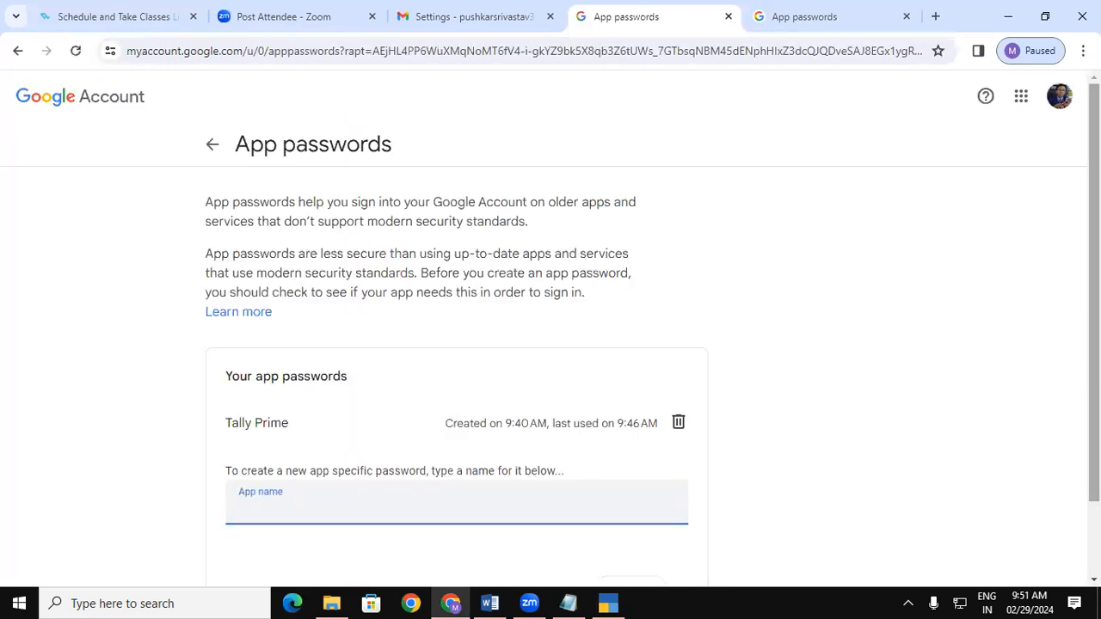
Create a new app password with the app name 'Tally'.
scroll(414, 482, down, 1)
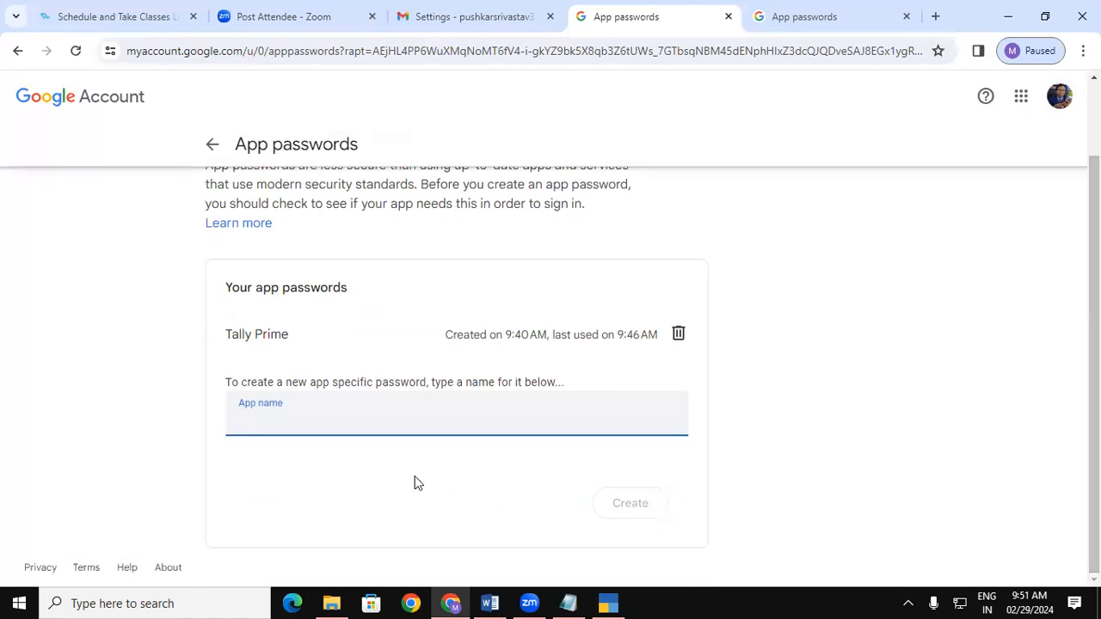
text(Tally)
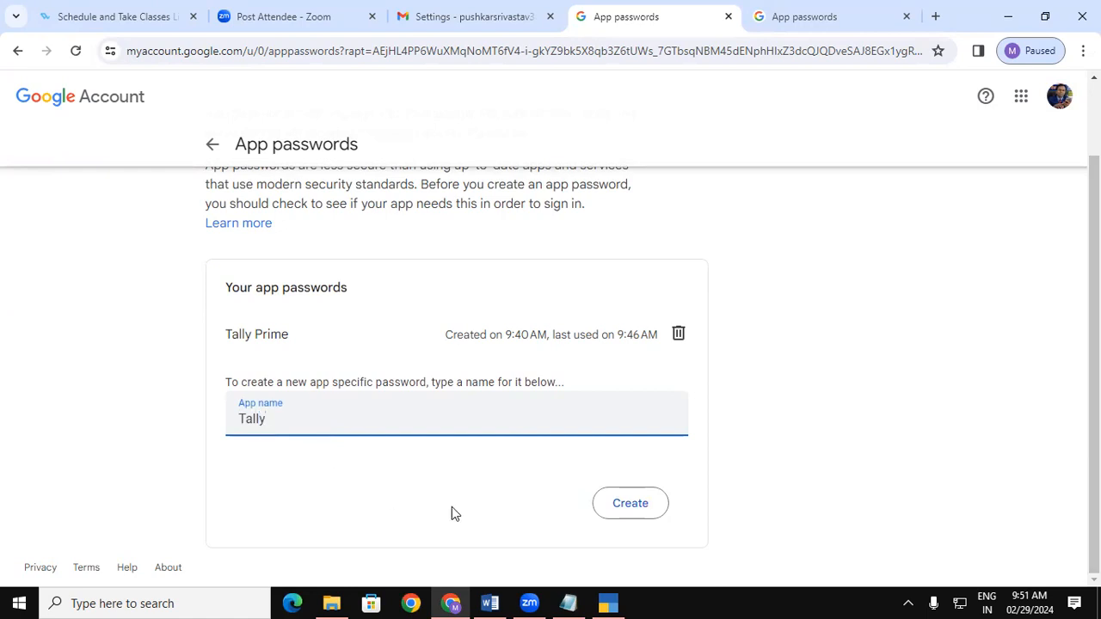
click(613, 506)
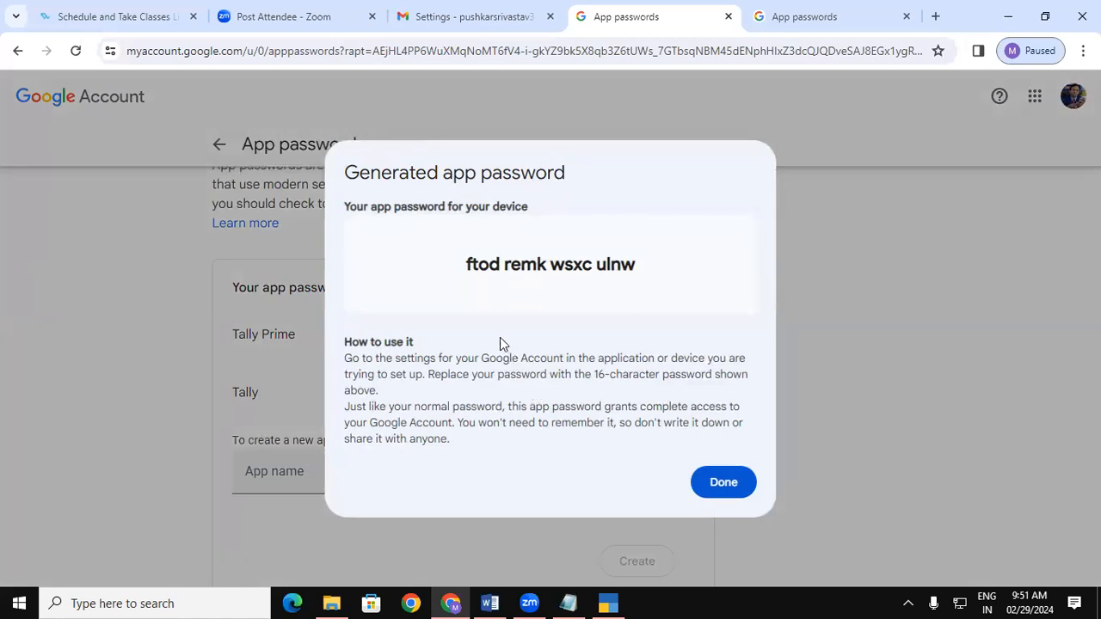
Copy the generated 16-character app password to the clipboard.
drag(467, 262, 636, 265)
right_click(621, 268)
click(644, 280)
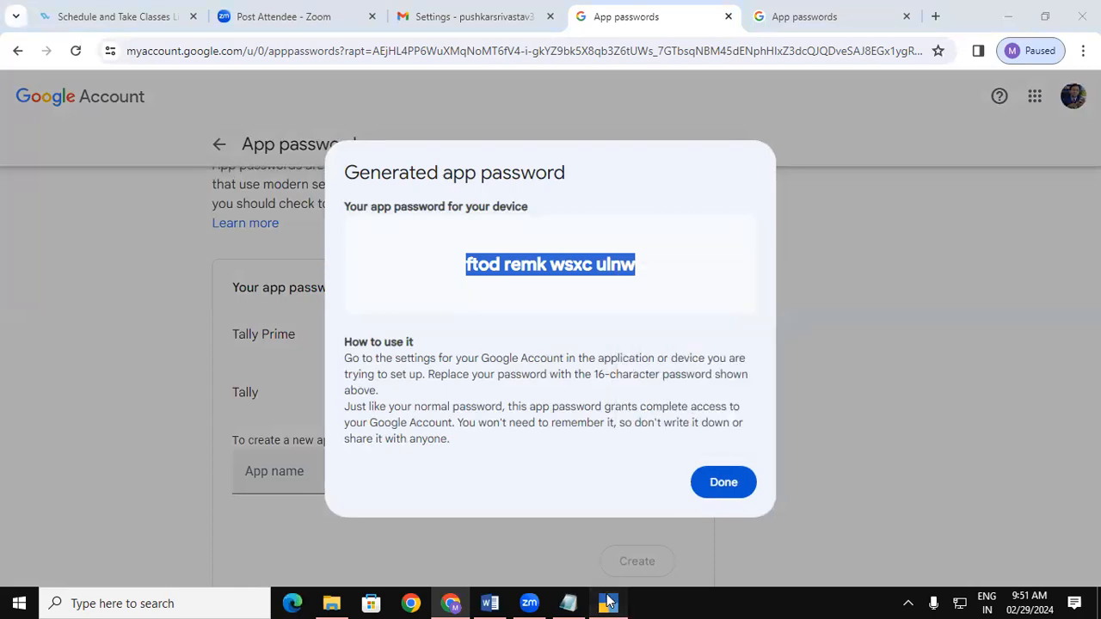
click(605, 602)
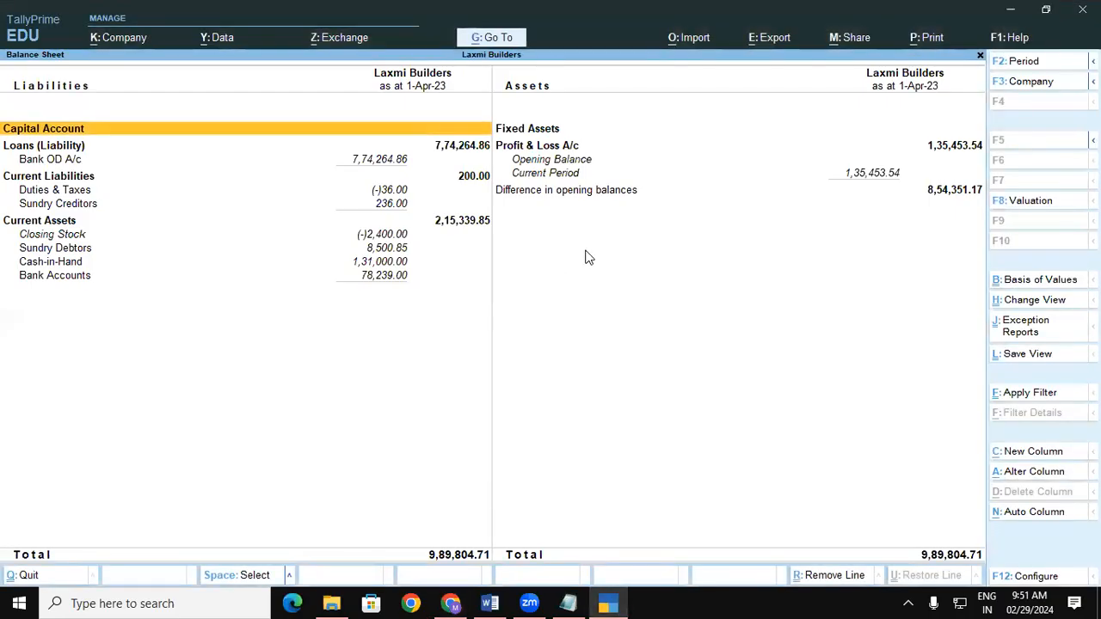
Open the Profit & Loss A/c report and start e-mailing it.
key(Escape)
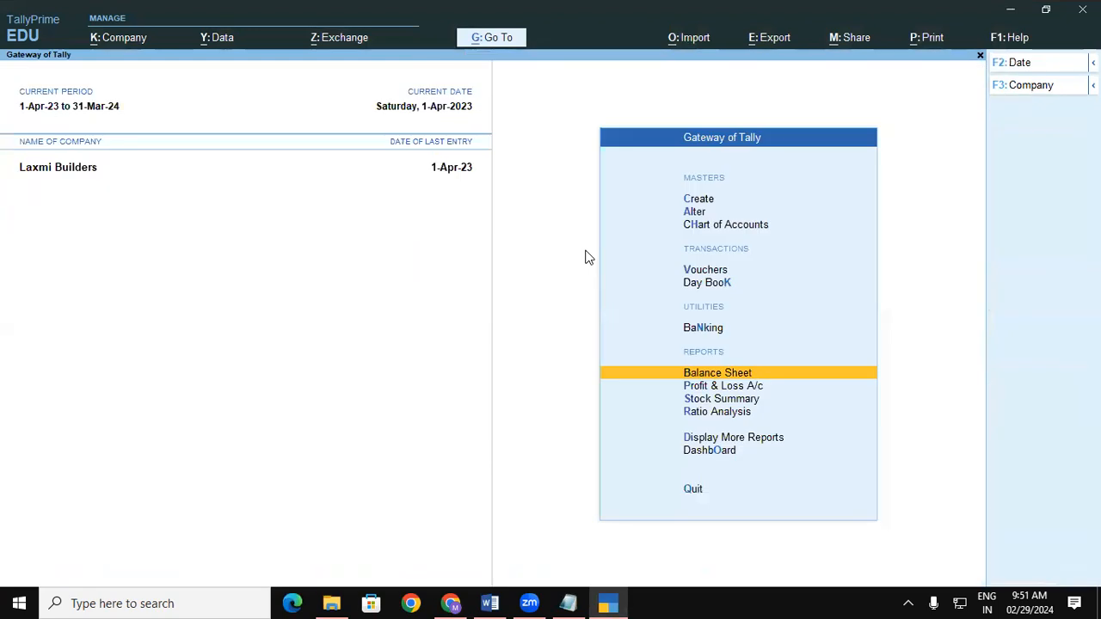
key(Down)
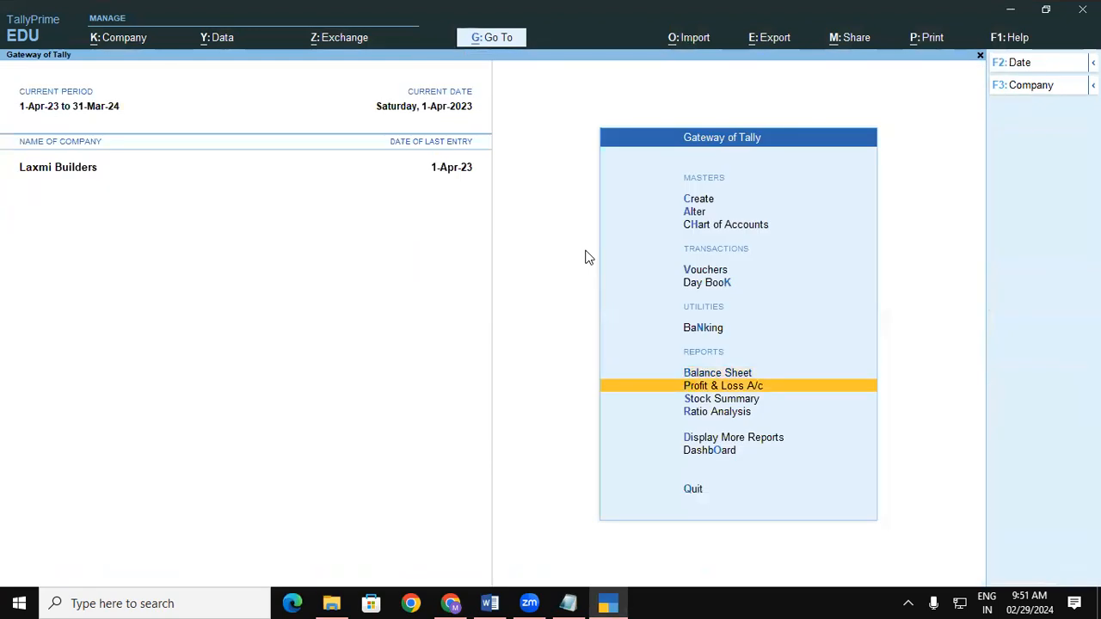
key(Return)
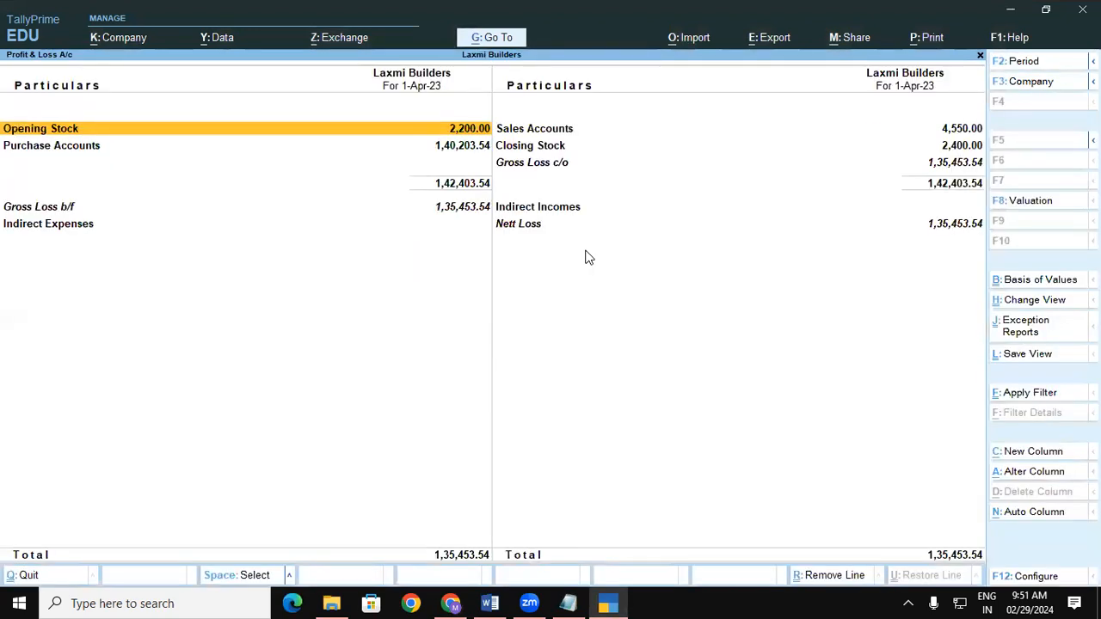
click(843, 37)
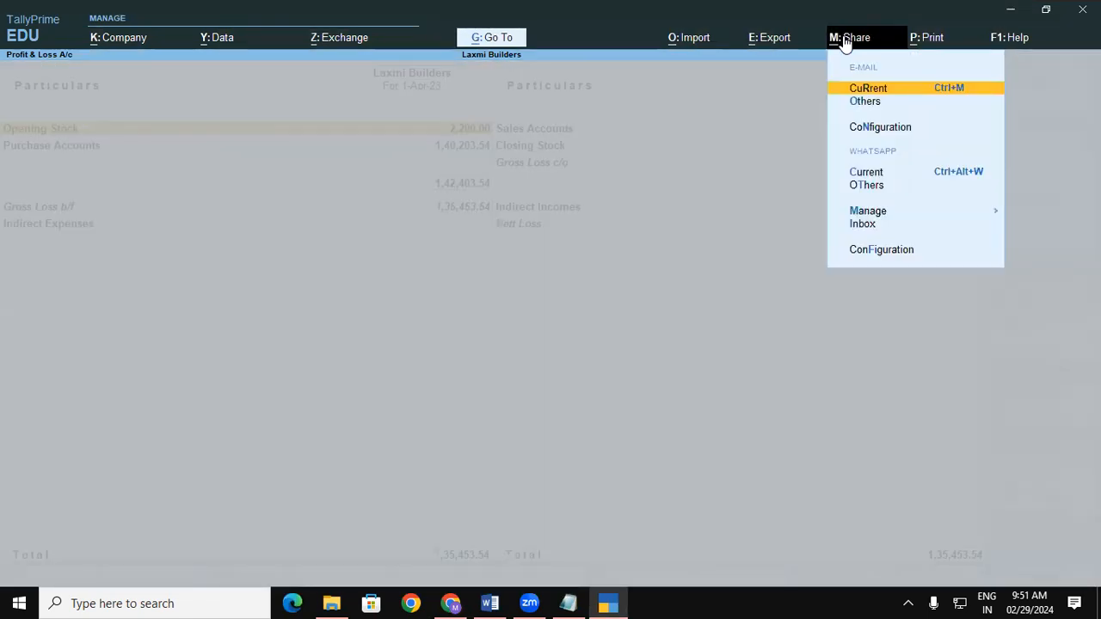
click(883, 91)
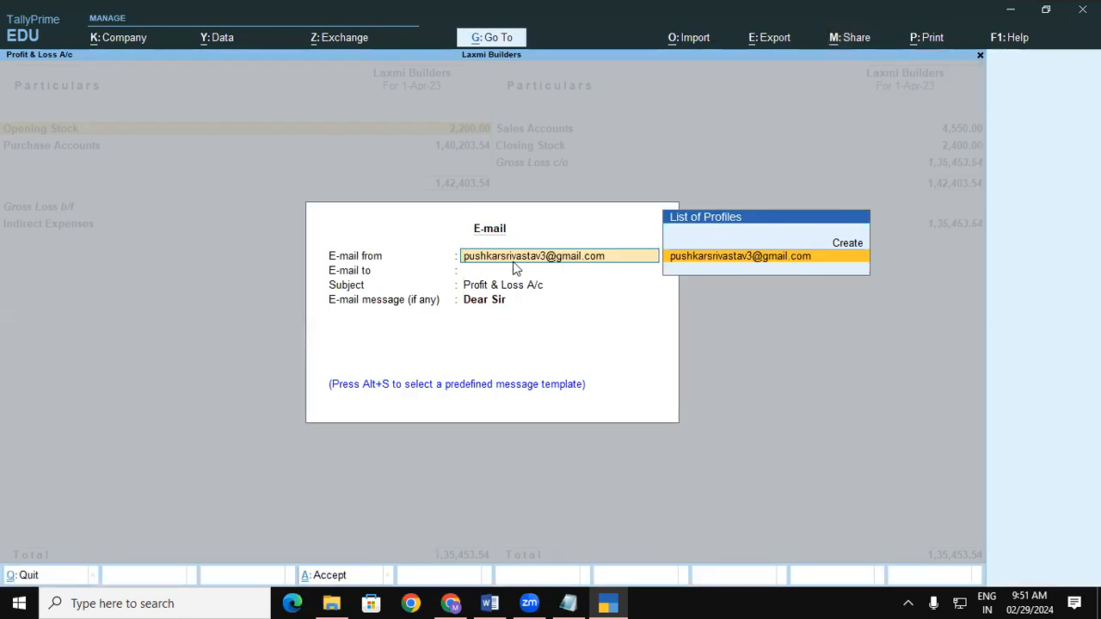
Add a new Gmail recipient address for the e-mail.
key(Return)
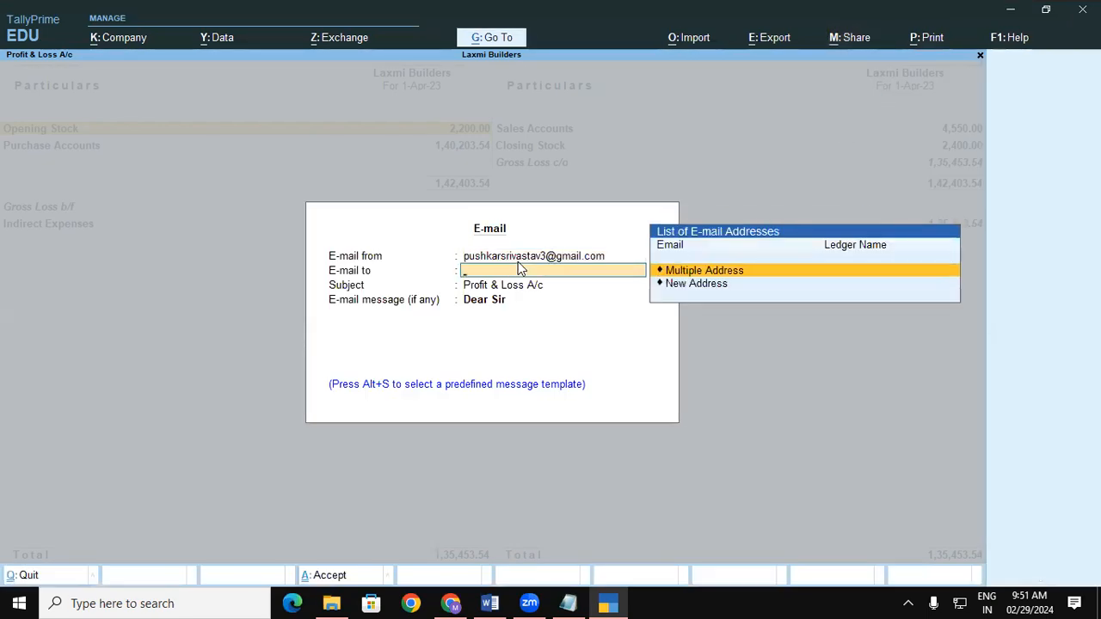
key(Down)
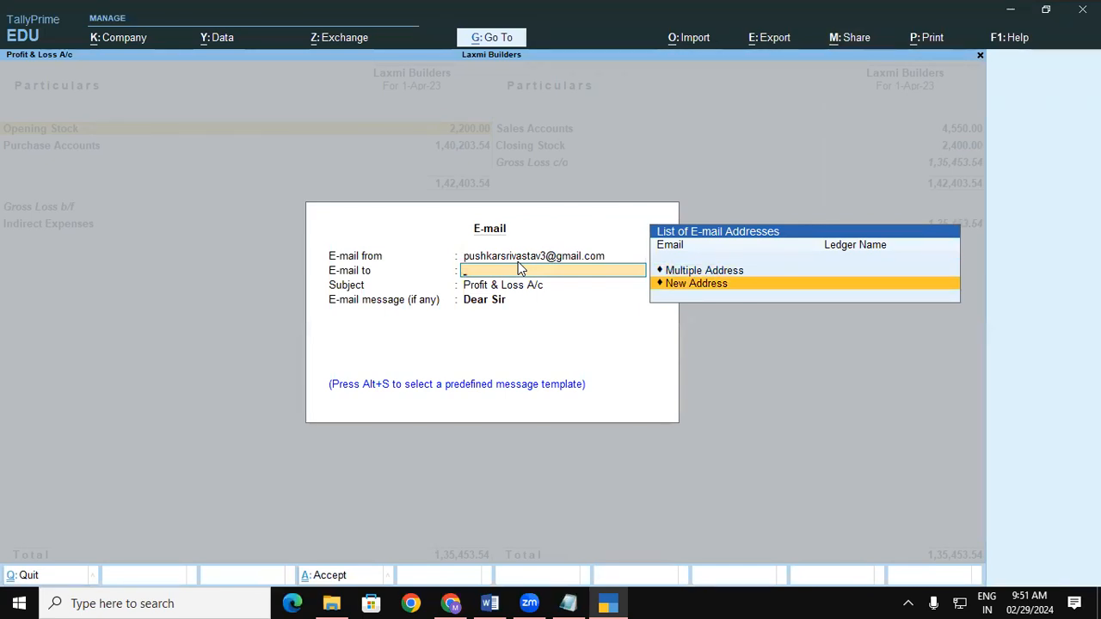
key(Return)
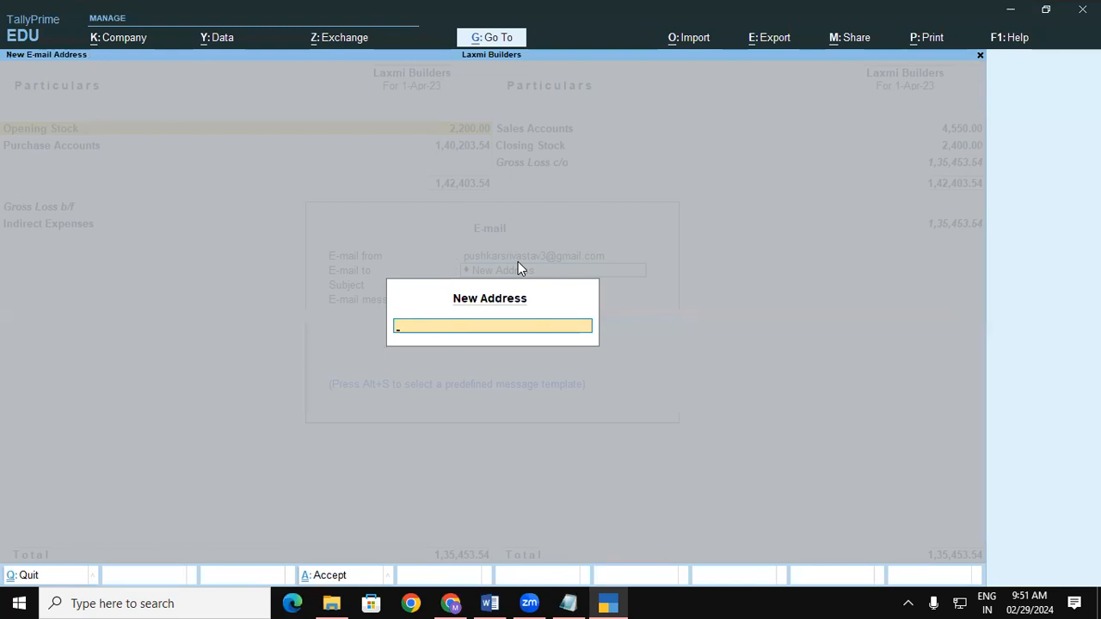
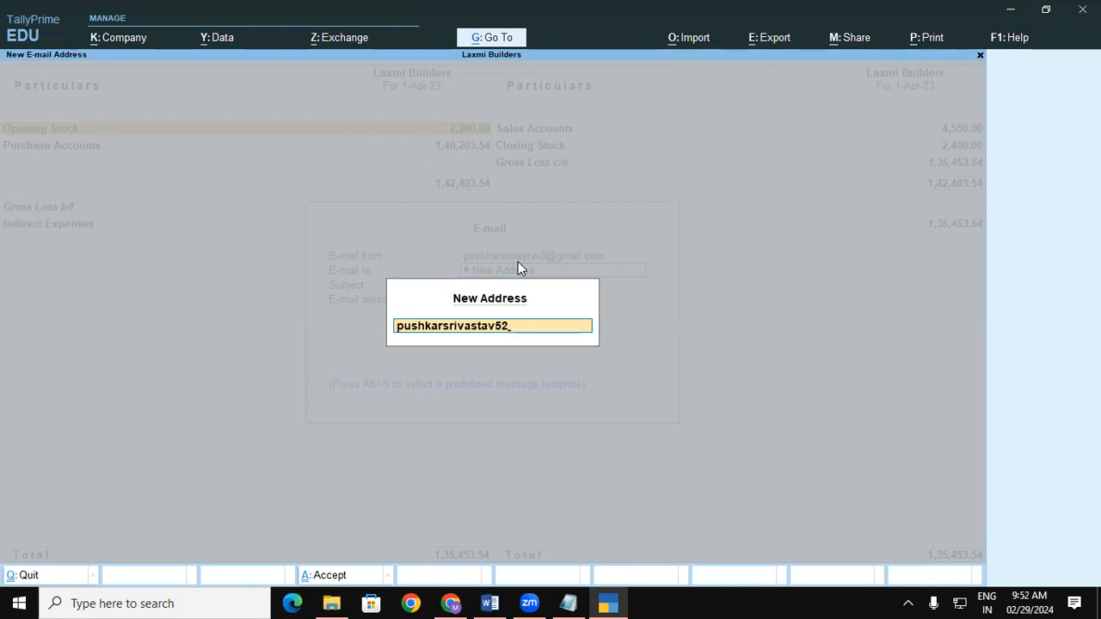
key(Return)
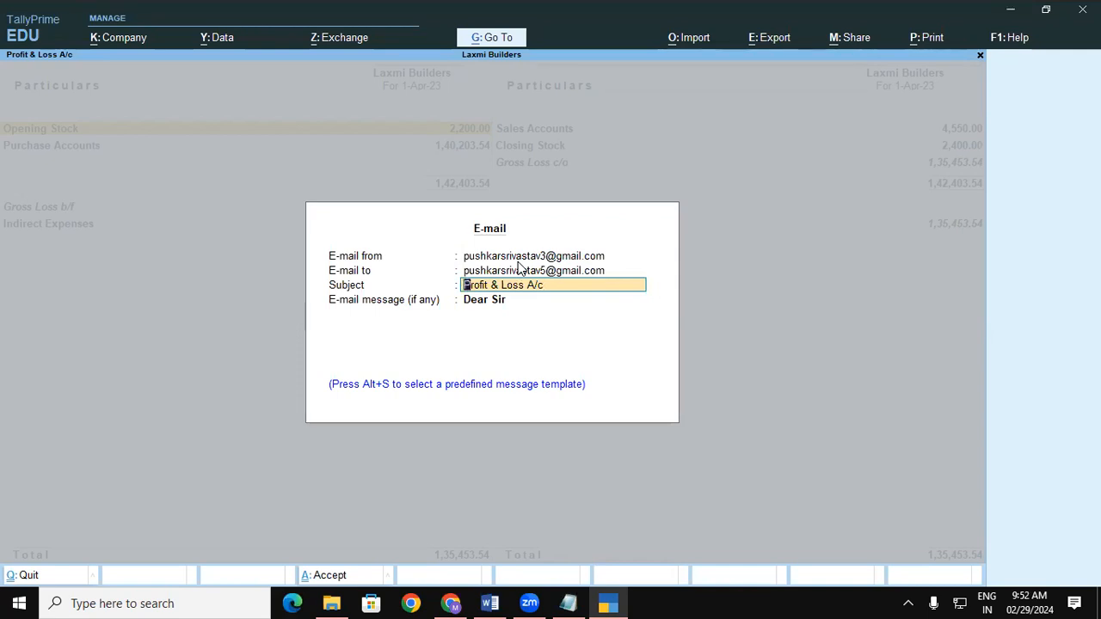
Select the newly saved recipient address from the address list.
click(518, 270)
key(Up)
key(Up)
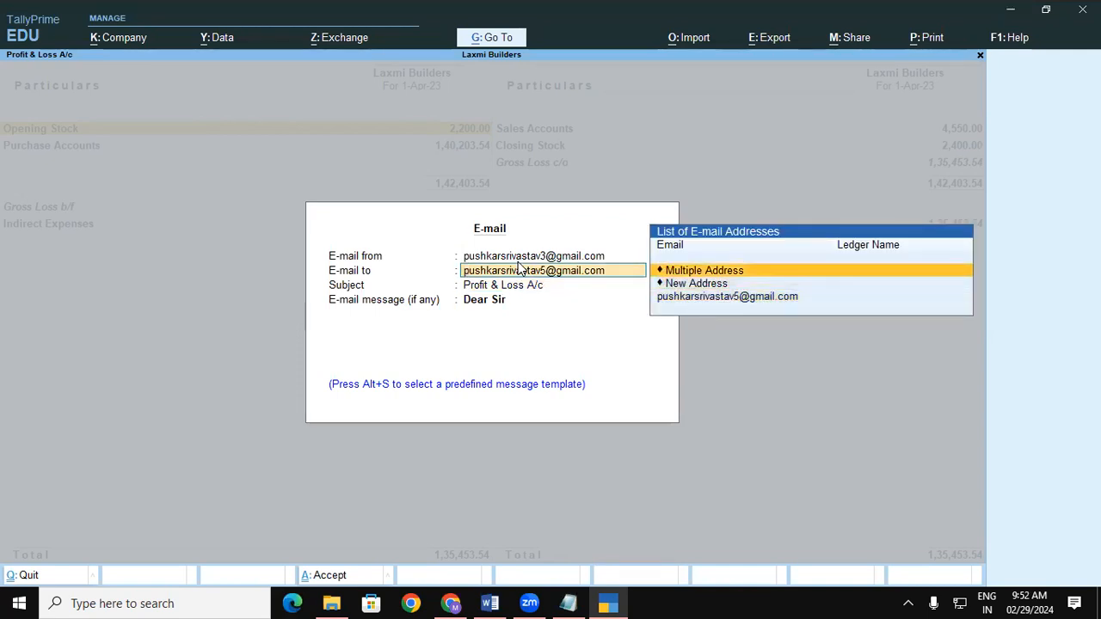
key(Down)
key(Down)
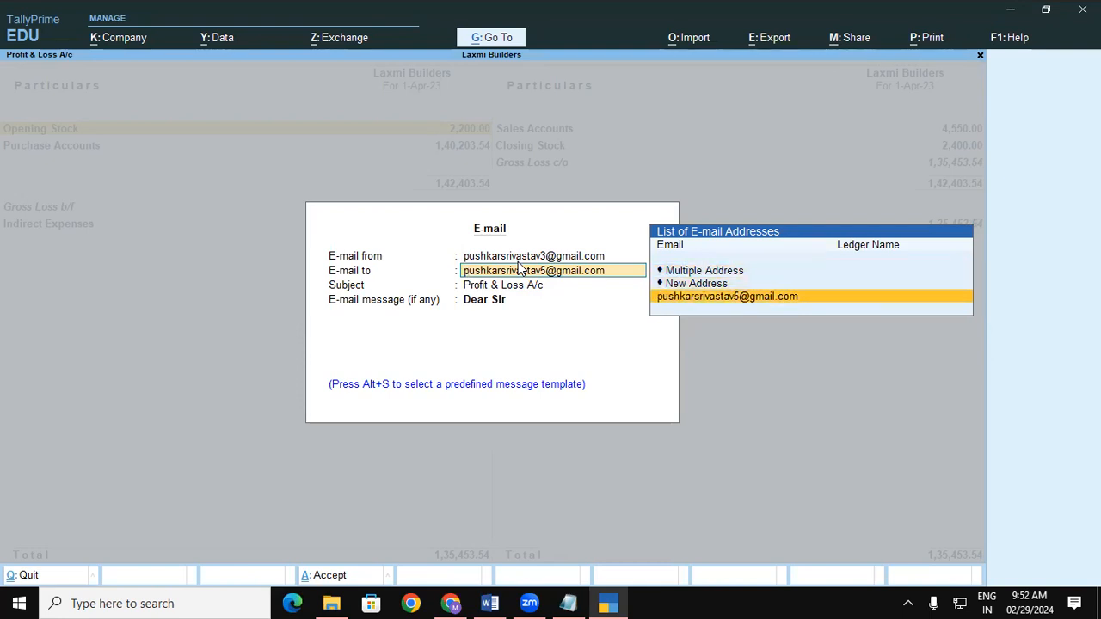
key(Up)
key(Up)
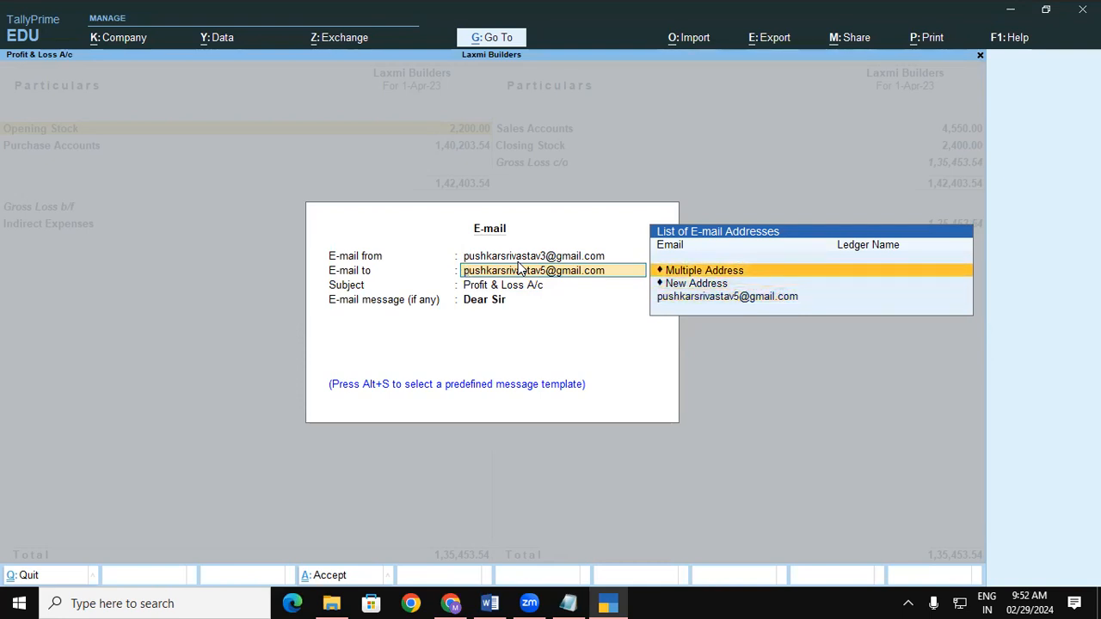
key(Down)
key(Down)
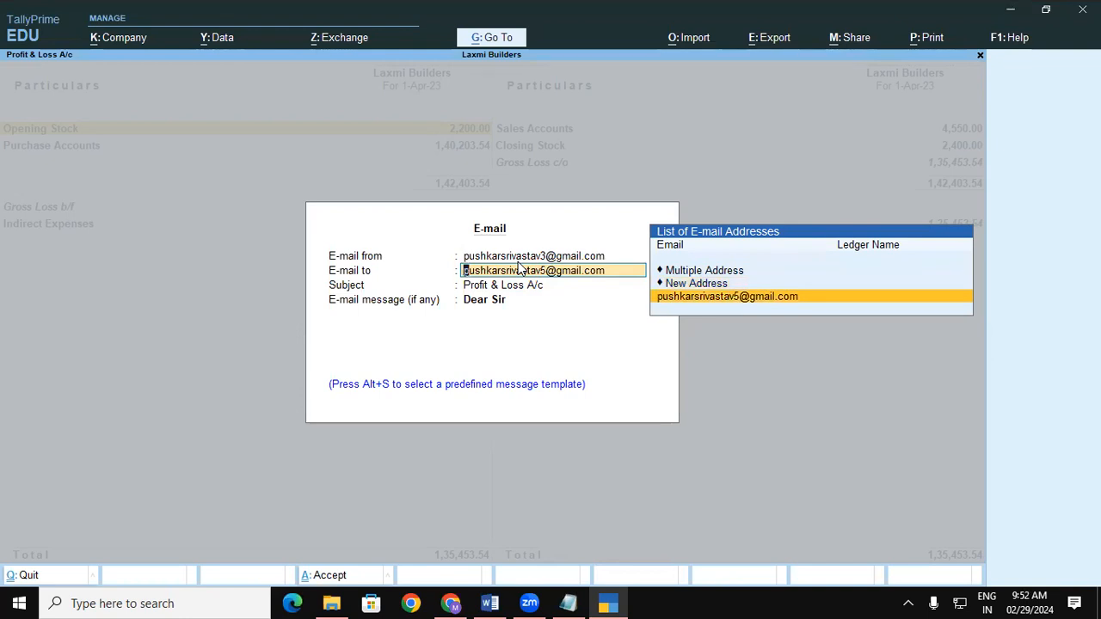
key(Return)
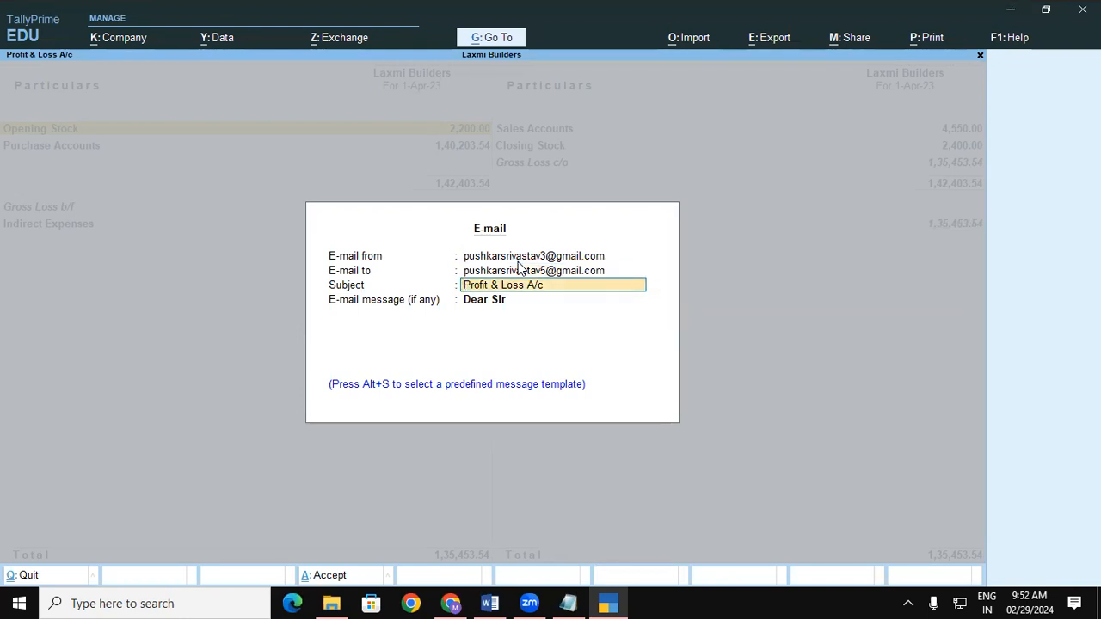
Change the message greeting to 'Dear Sir/ Mam' and accept the e-mail details.
key(Return)
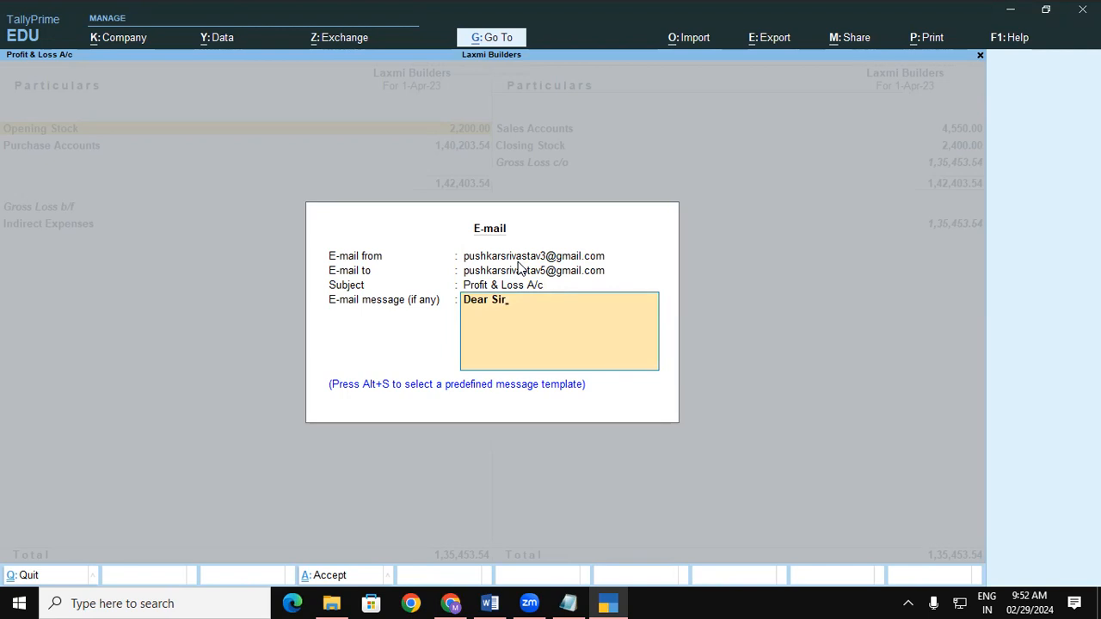
text(/ Mam,)
key(ctrl+a)
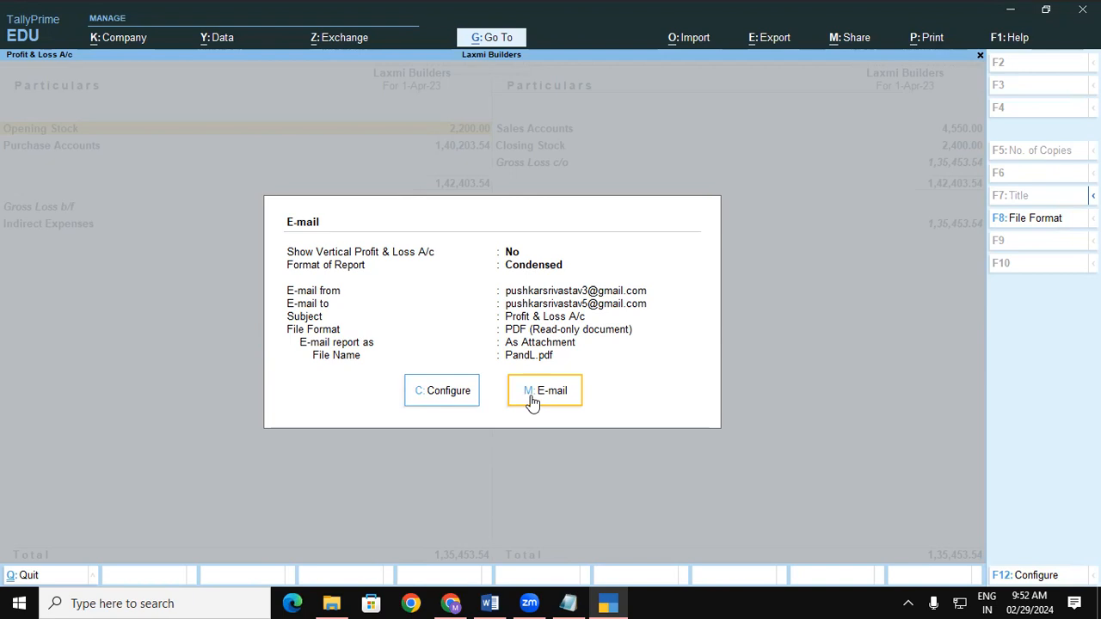
Review the e-mail configuration options without changes and choose to send by e-mail.
click(445, 397)
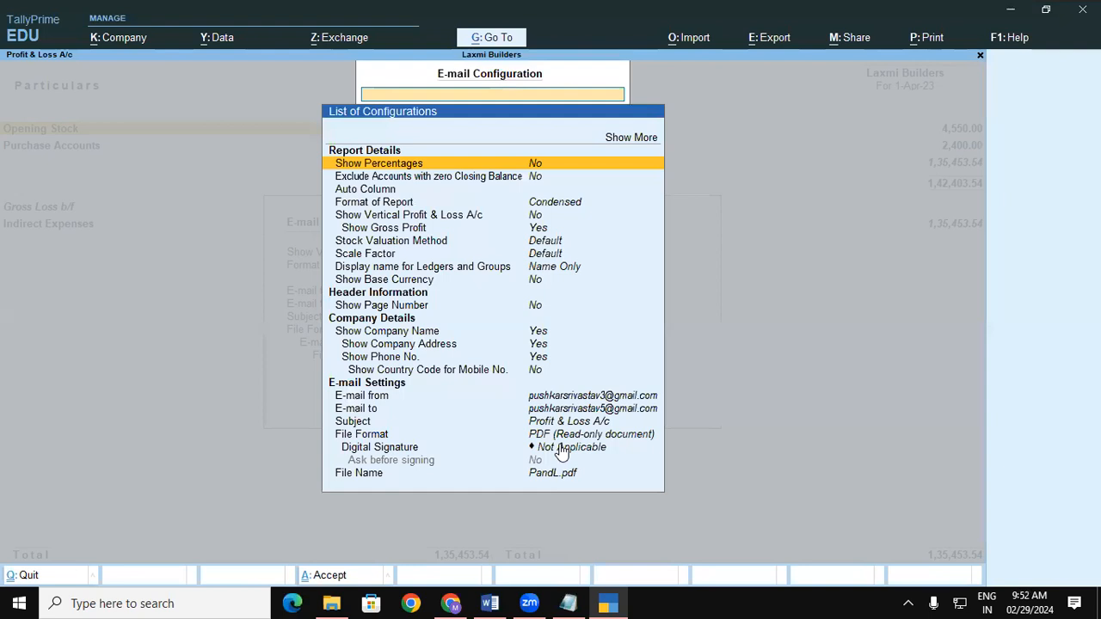
key(Escape)
click(545, 401)
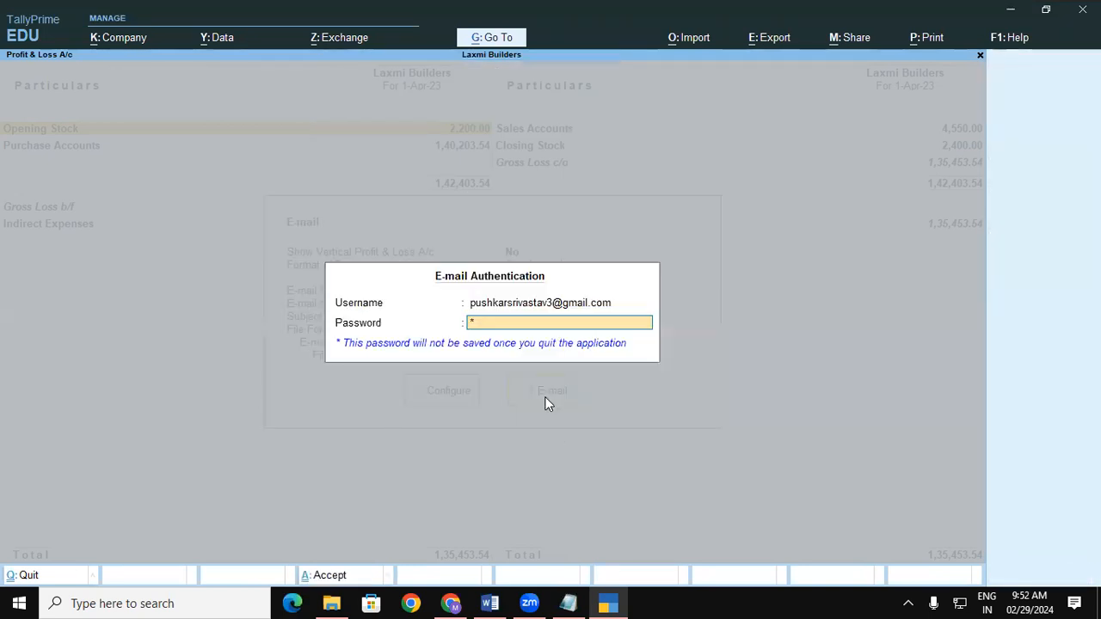
Paste the app password from Notepad into the Password prompt and send the PDF.
click(570, 603)
right_click(233, 77)
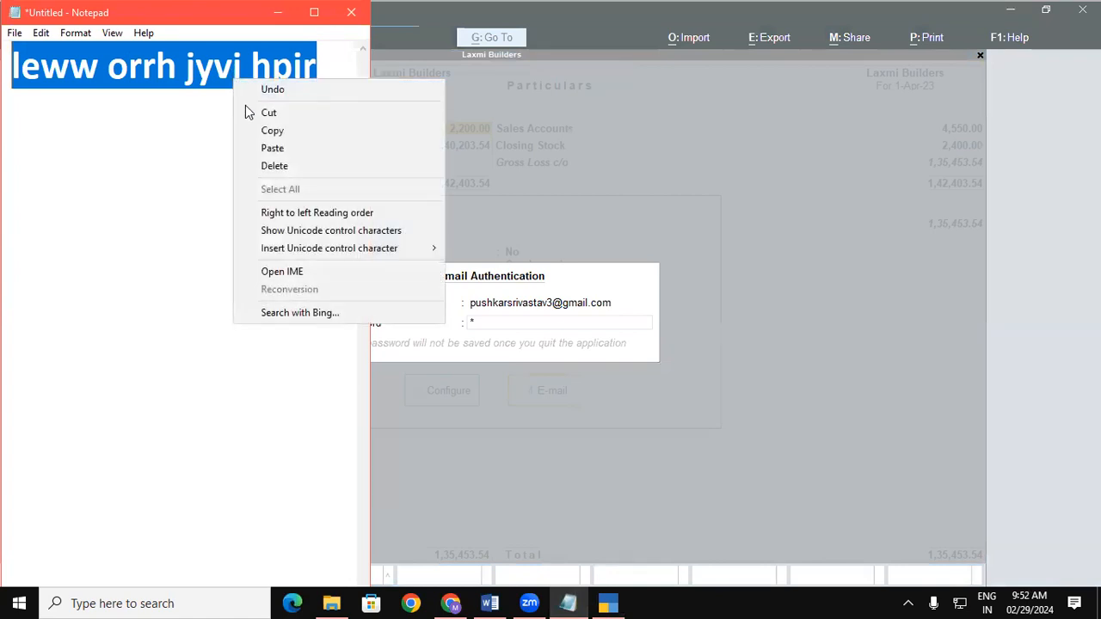
click(267, 131)
click(477, 324)
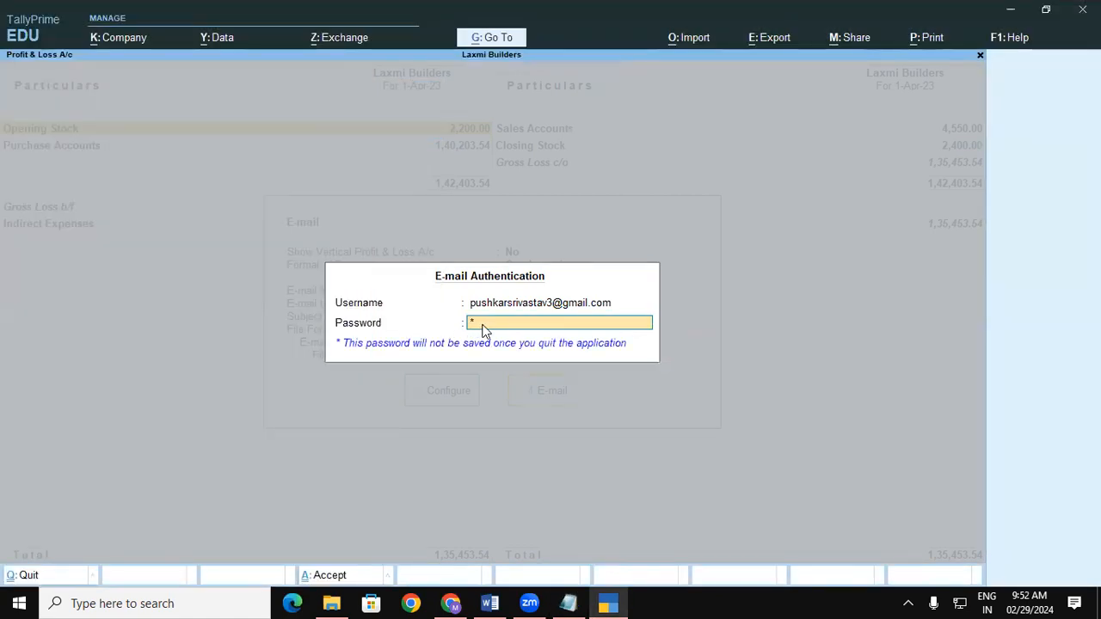
key(ctrl+v)
key(Return)
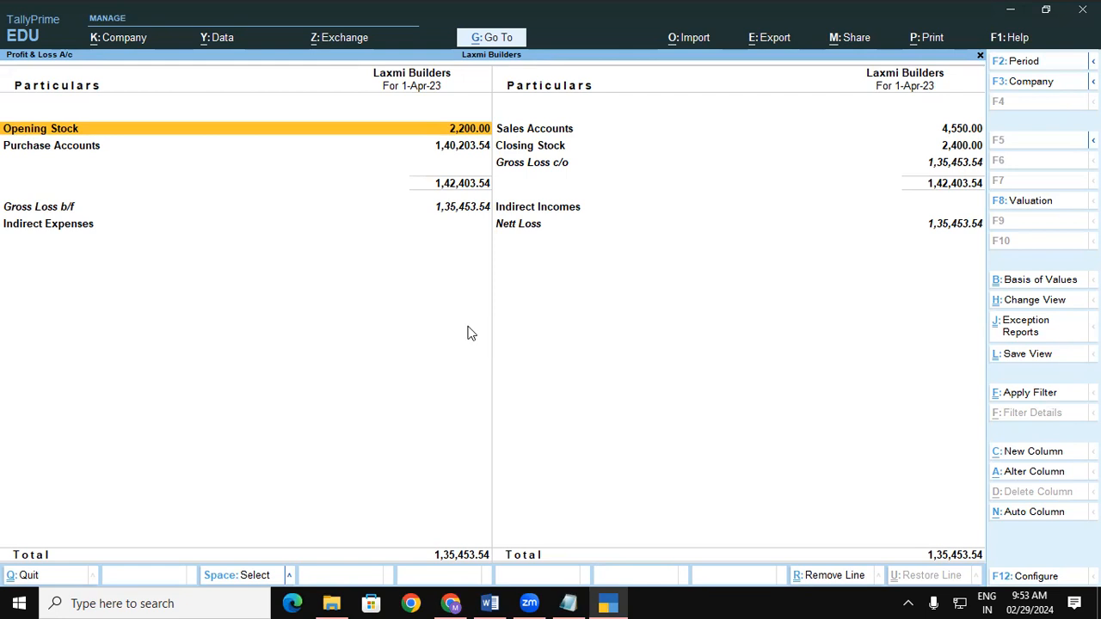
Open the Stock Summary and switch it to item-wise view with F5.
key(Escape)
key(Escape)
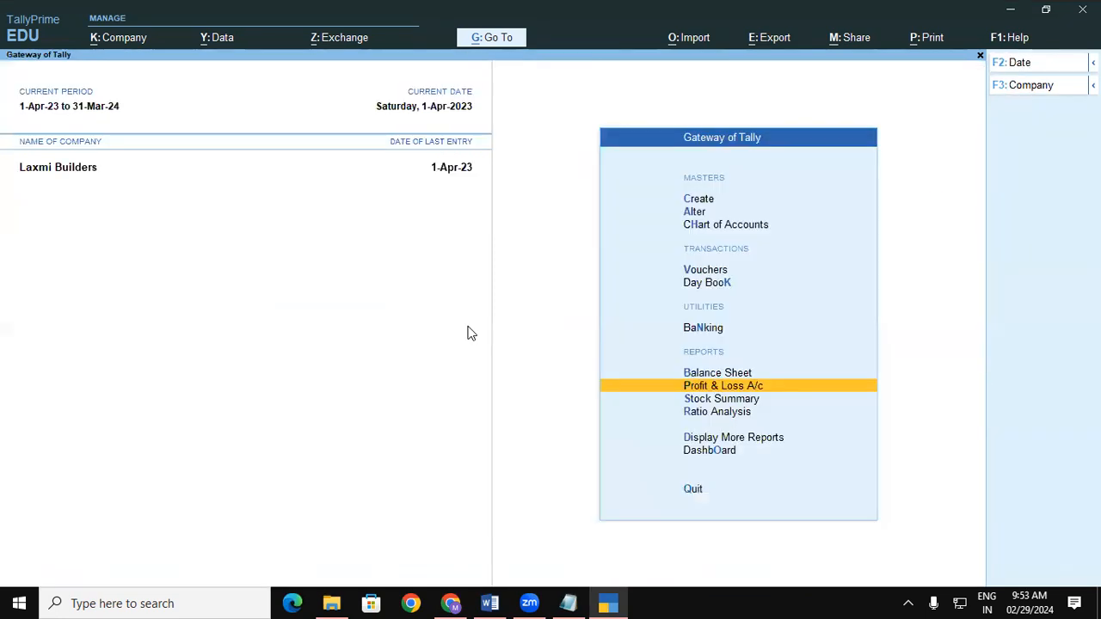
key(n)
key(Down)
key(Down)
key(Down)
key(Down)
key(Down)
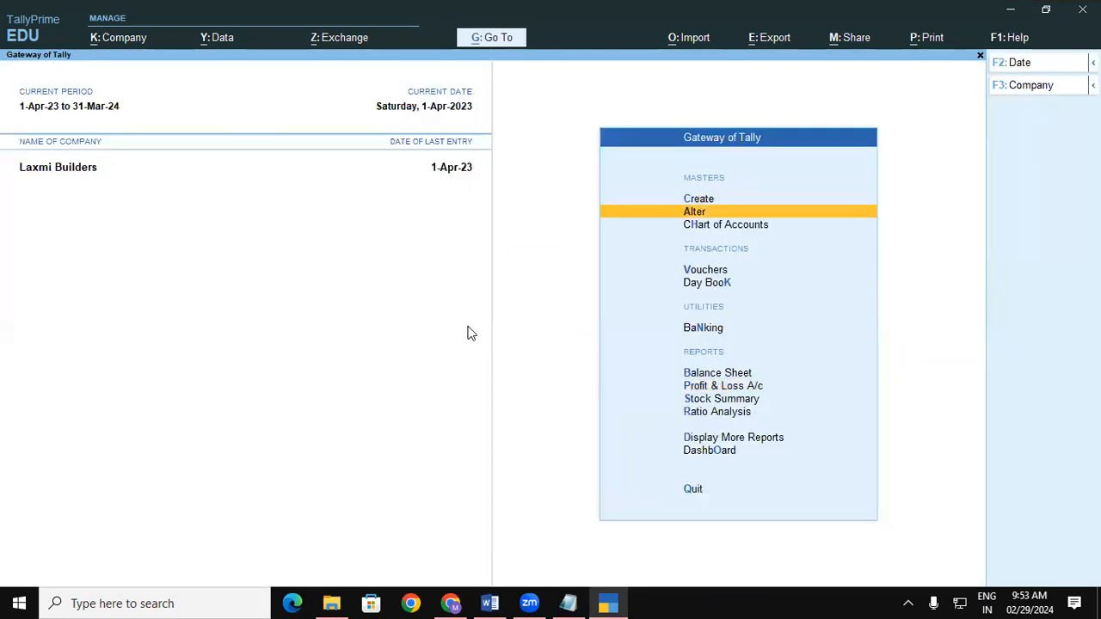
key(Down)
key(Down)
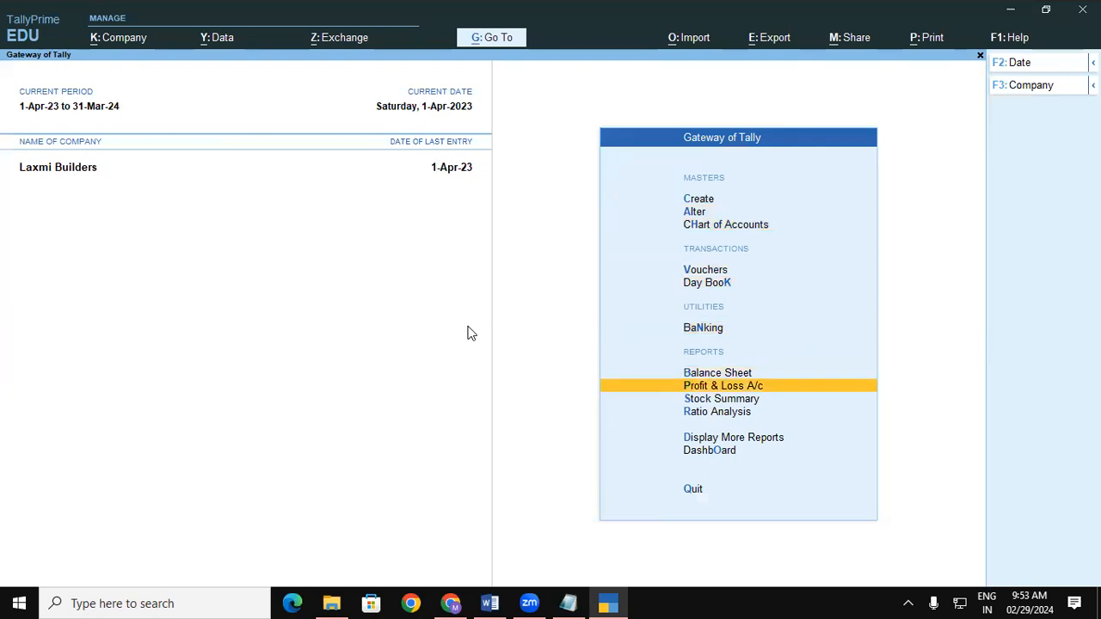
key(Down)
key(Return)
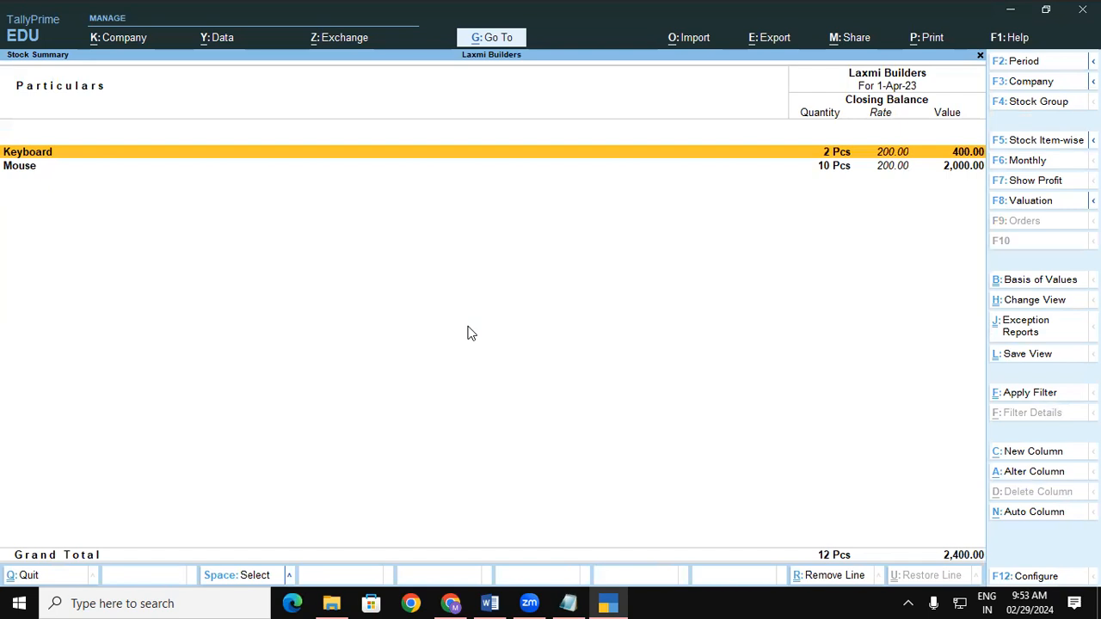
key(F5)
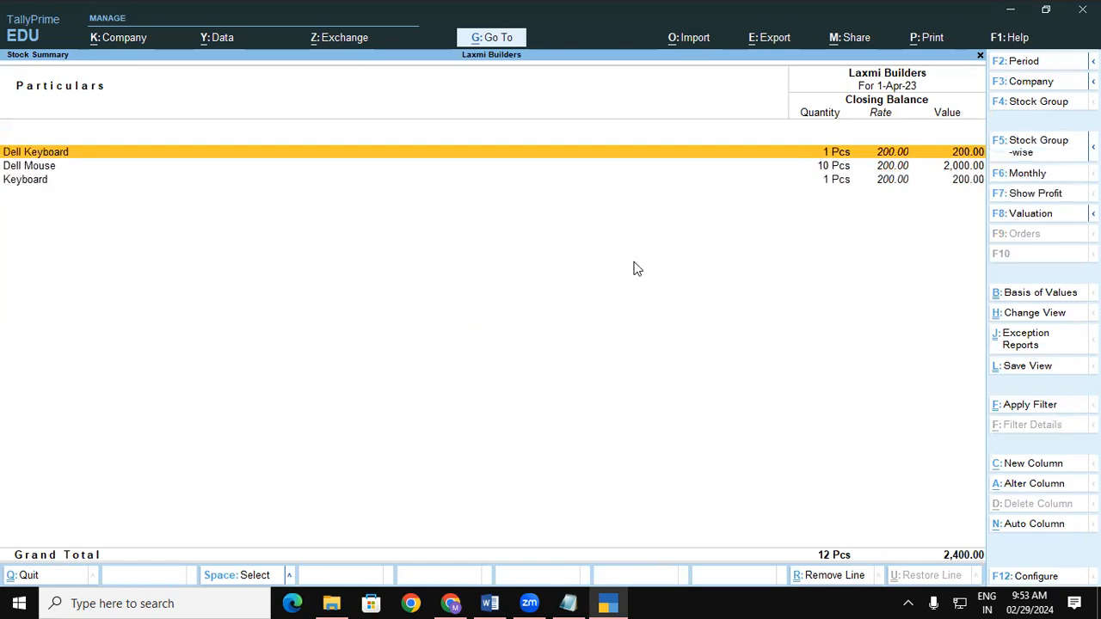
Start e-mailing the Stock Summary, then cancel back to the main menu.
click(854, 41)
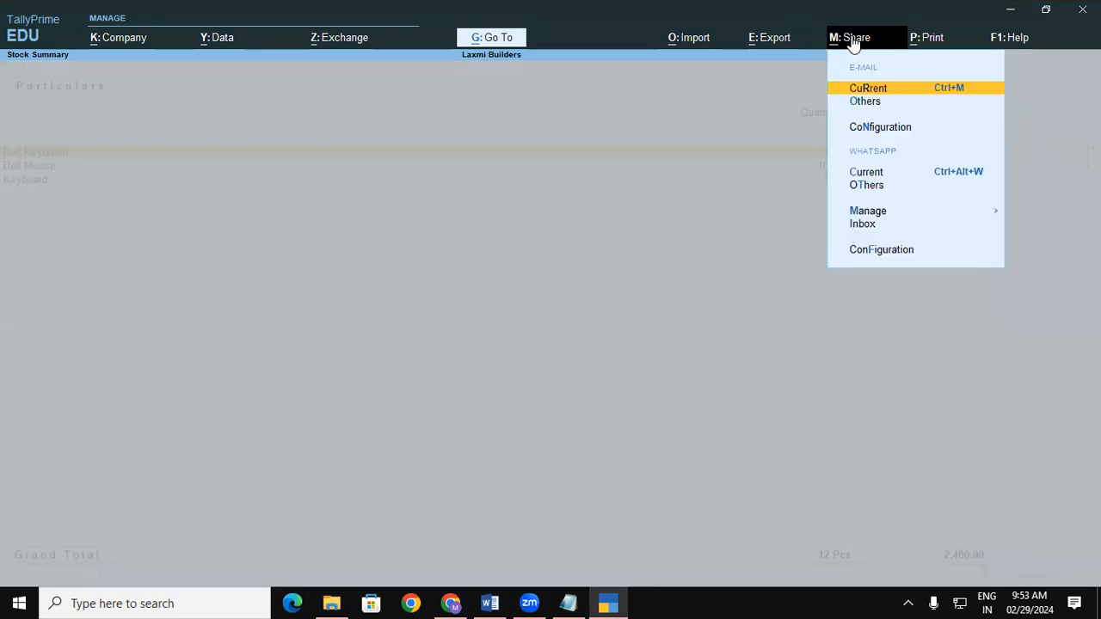
key(Return)
key(Return)
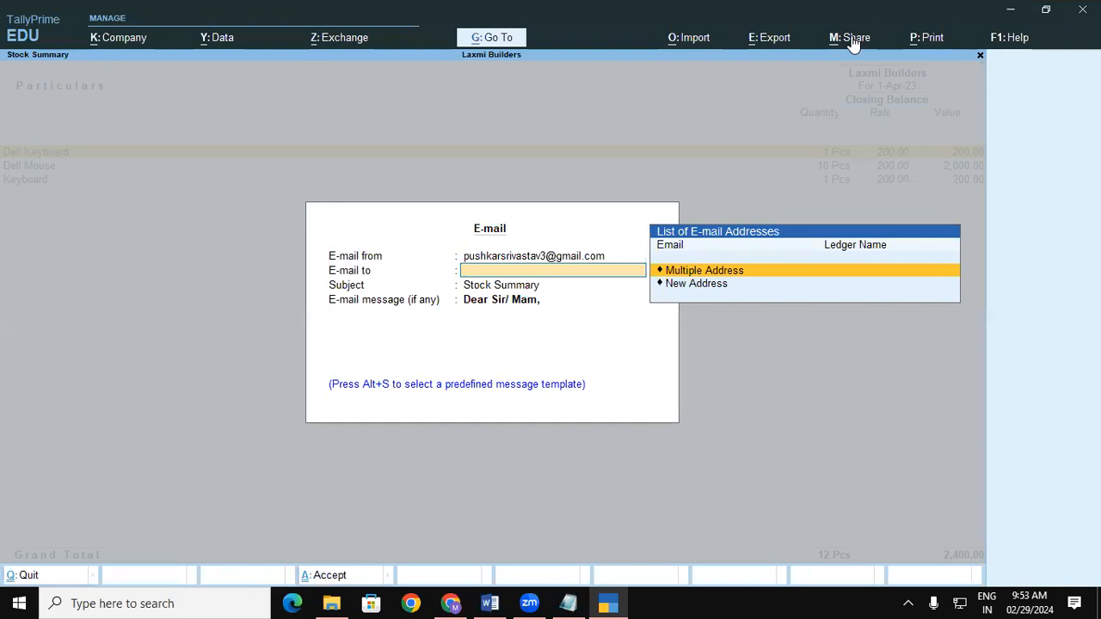
key(Escape)
key(Escape)
key(Escape)
key(Escape)
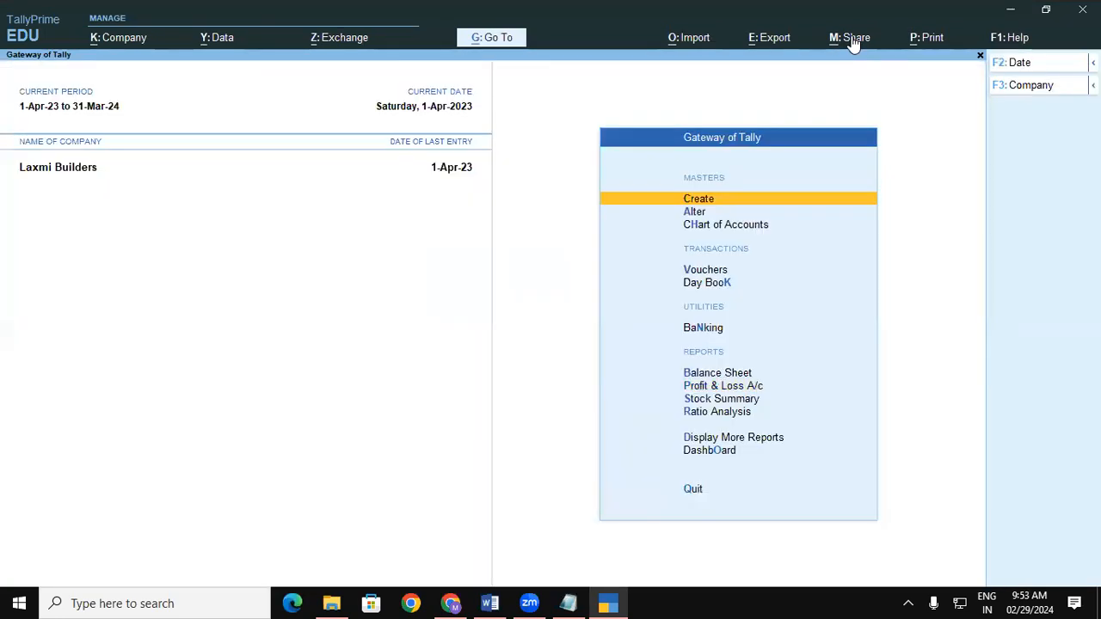
Open the Sundry Debtors party ledger from Alter > Ledger for alteration.
key(Down)
key(Return)
key(Down)
key(Return)
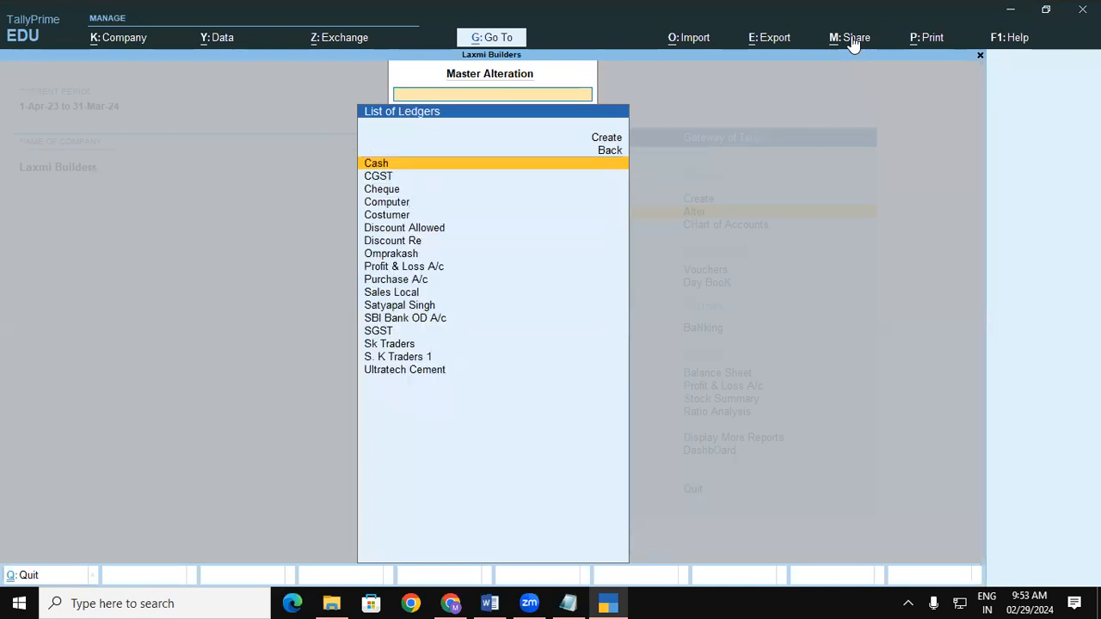
key(Down)
key(Down)
key(Down)
key(Down)
key(Down)
key(Down)
key(Down)
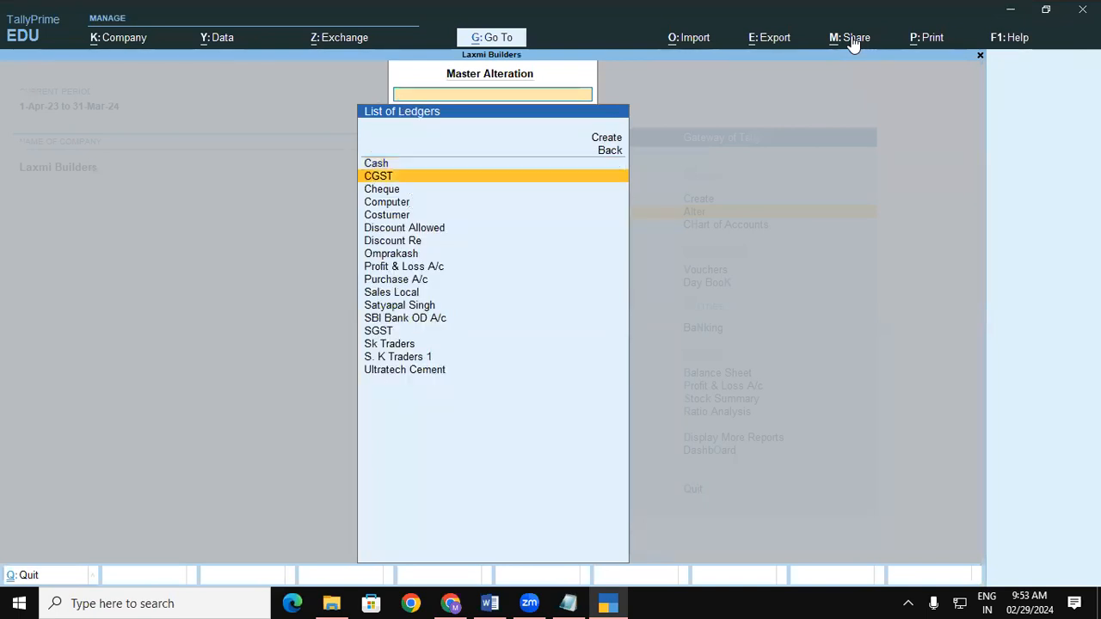
key(Down)
key(Down)
key(Down)
key(Down)
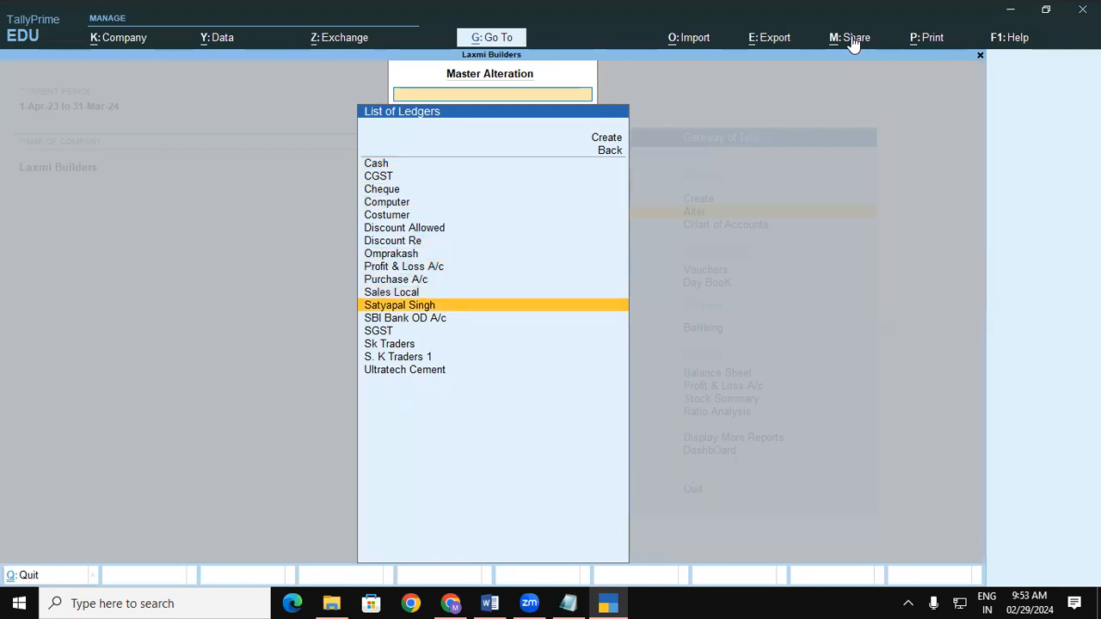
key(Return)
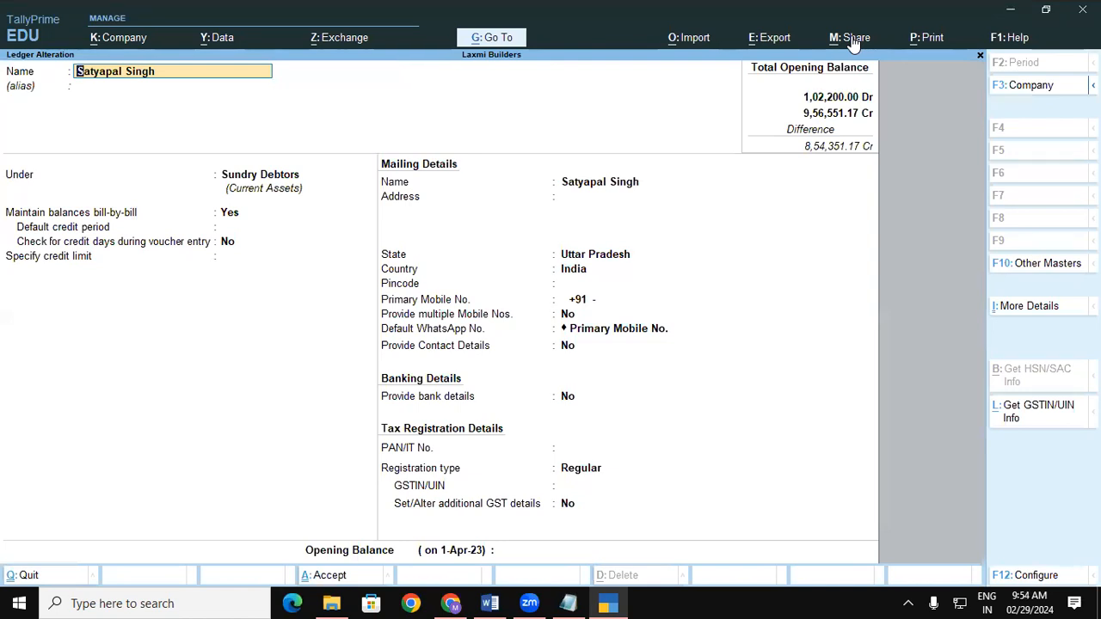
Move through the ledger fields, leaving the state unchanged, and open its Configuration.
key(Return)
key(Return)
key(Return)
key(Return)
key(Return)
key(Return)
key(Return)
key(Return)
key(Return)
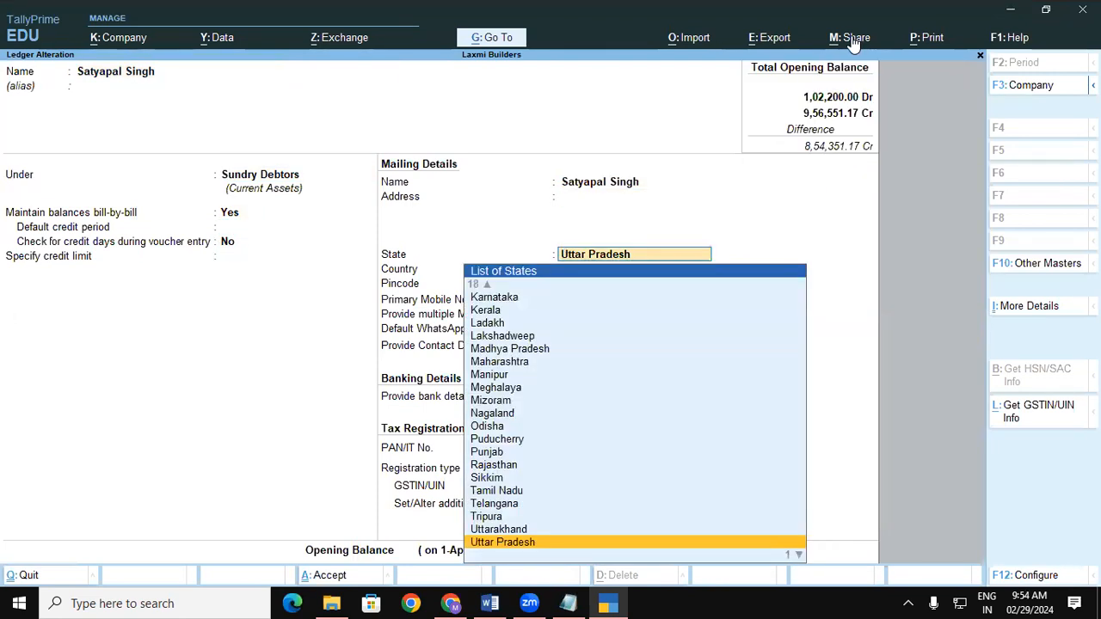
click(115, 75)
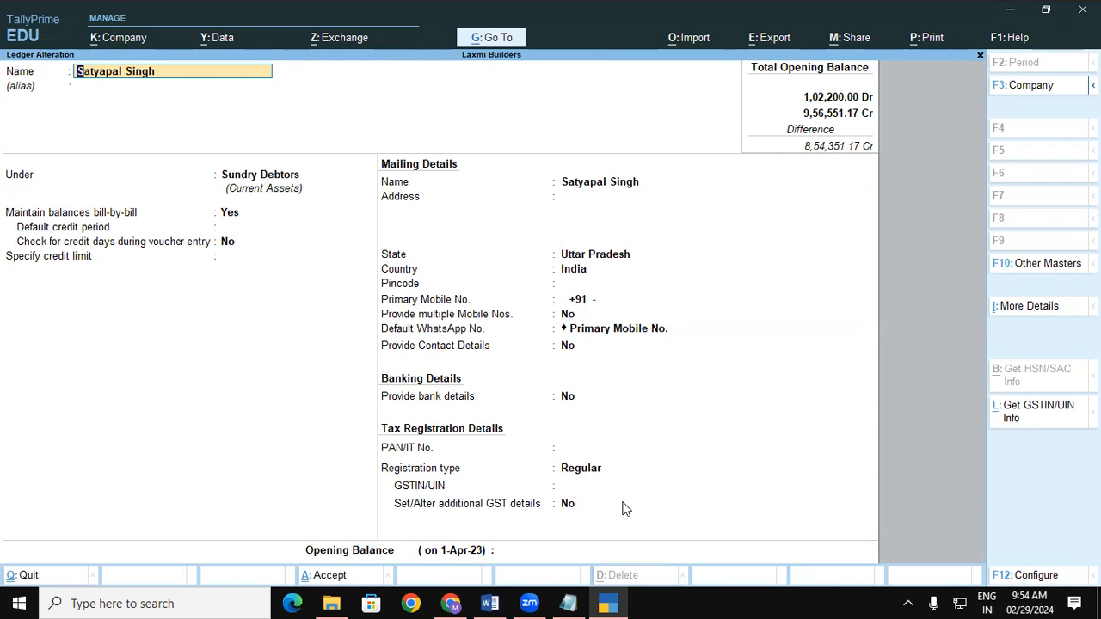
click(1021, 576)
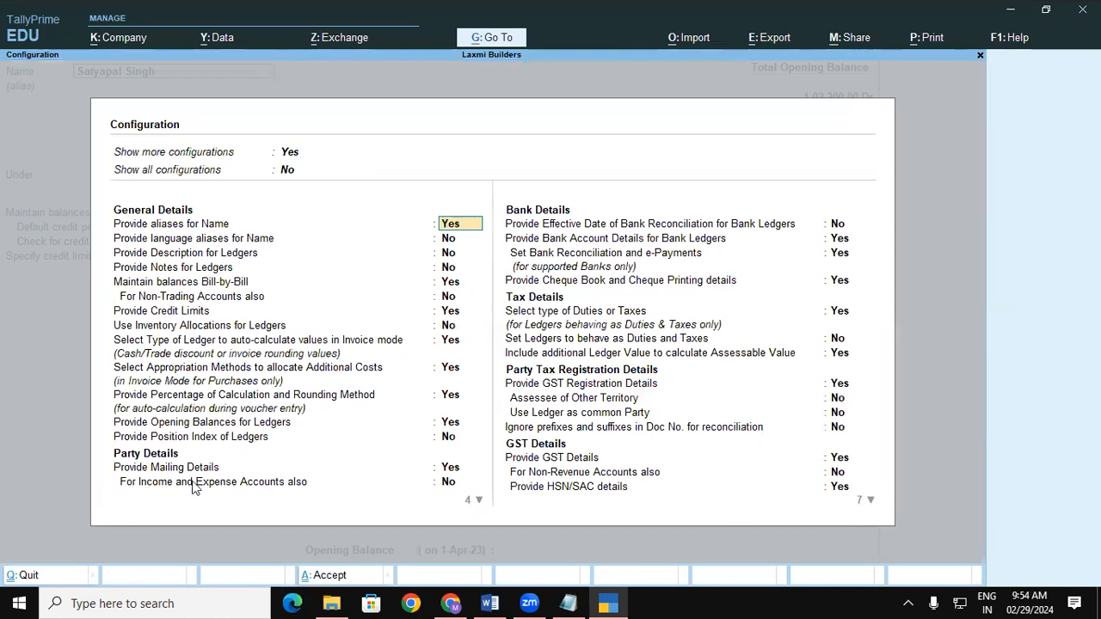
key(Up)
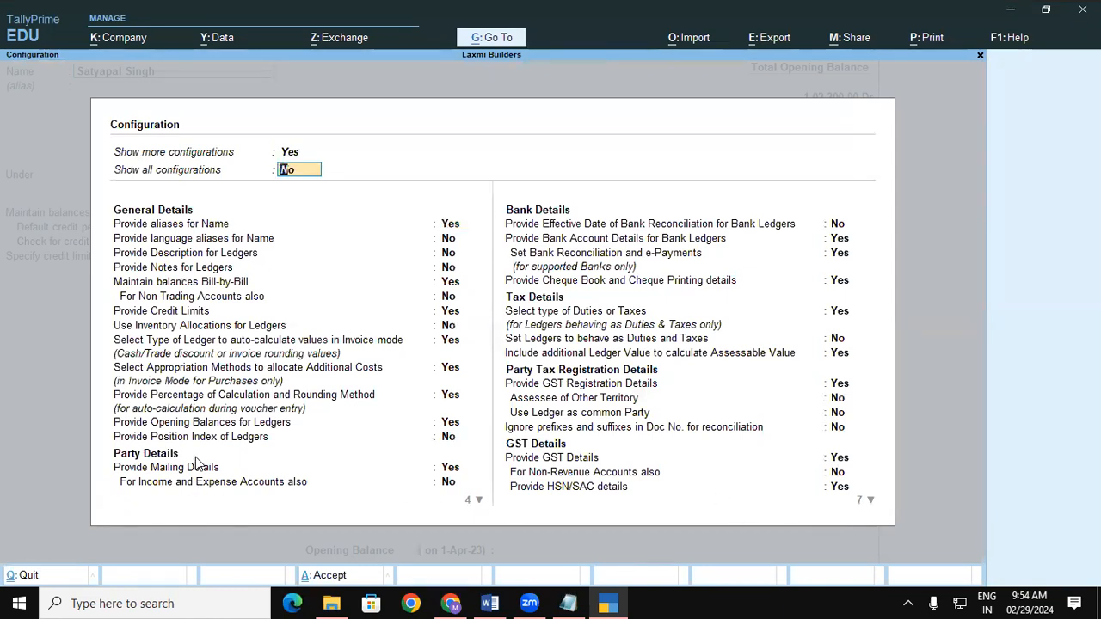
key(Down)
key(Down)
key(Down)
key(Down)
key(Down)
key(Down)
key(Down)
key(Down)
key(Down)
key(Down)
key(Down)
key(Down)
key(Down)
key(Down)
key(Down)
key(Down)
key(Down)
key(Down)
key(Down)
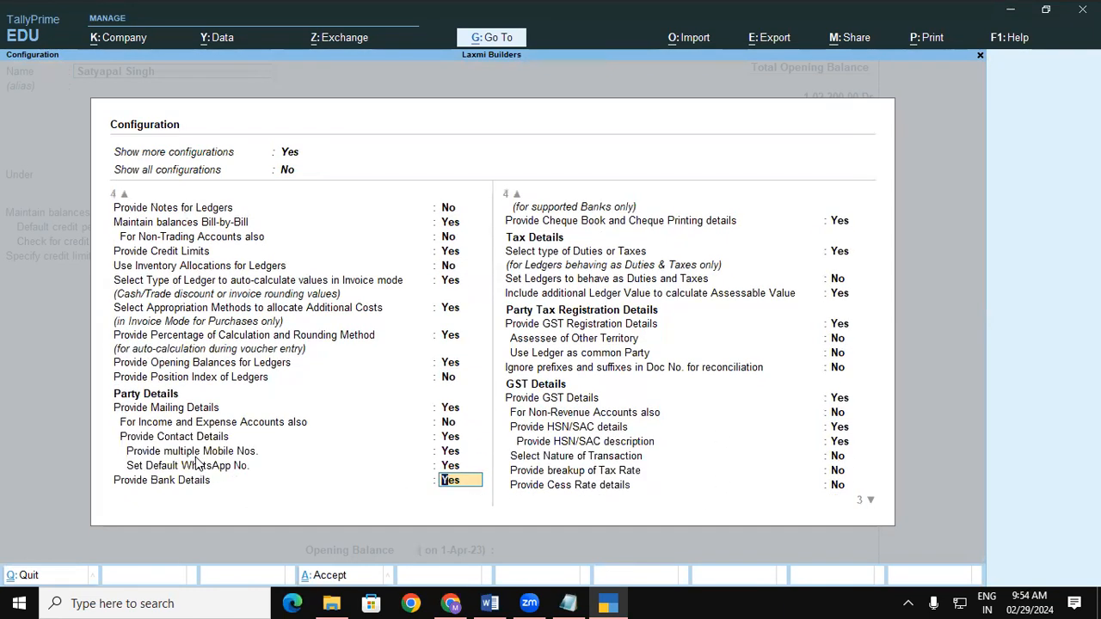
key(Up)
key(Up)
key(Up)
key(Up)
key(Up)
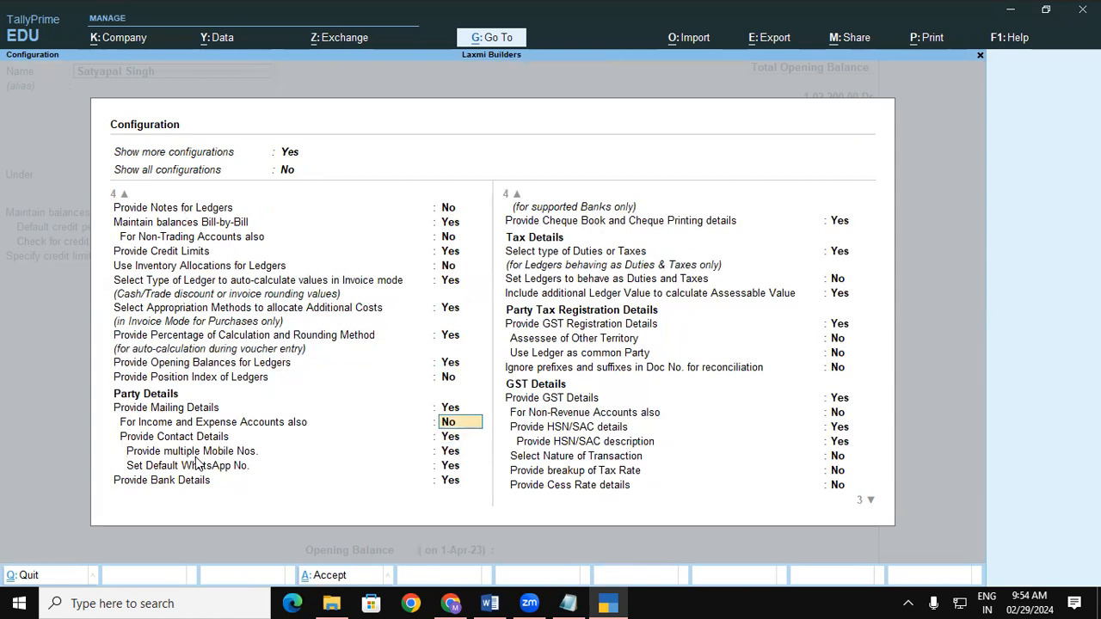
key(Down)
key(Down)
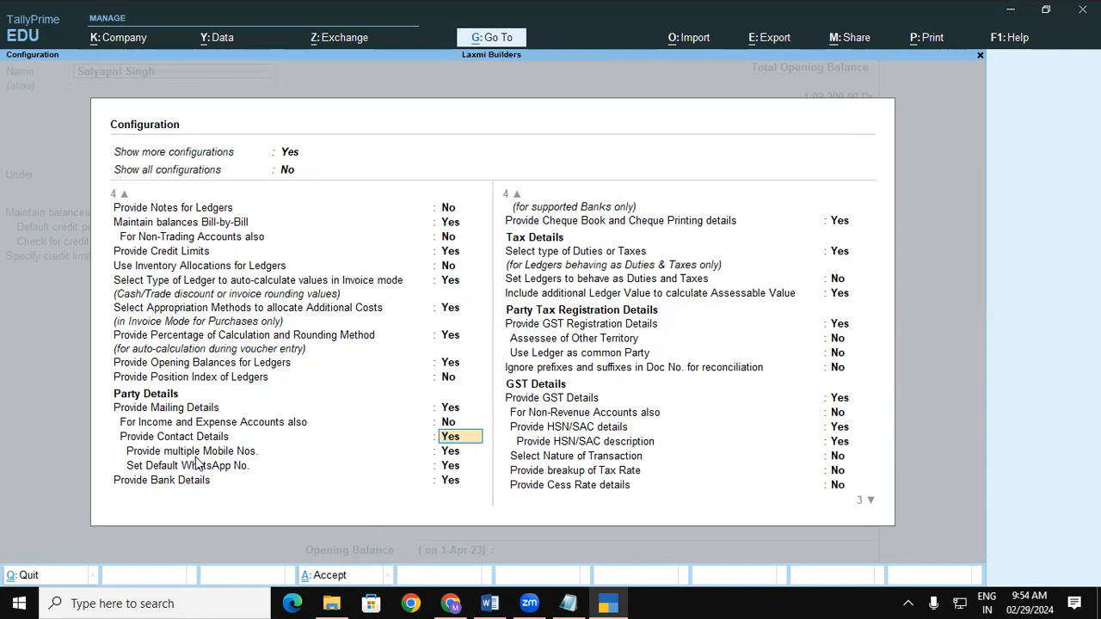
key(ctrl+a)
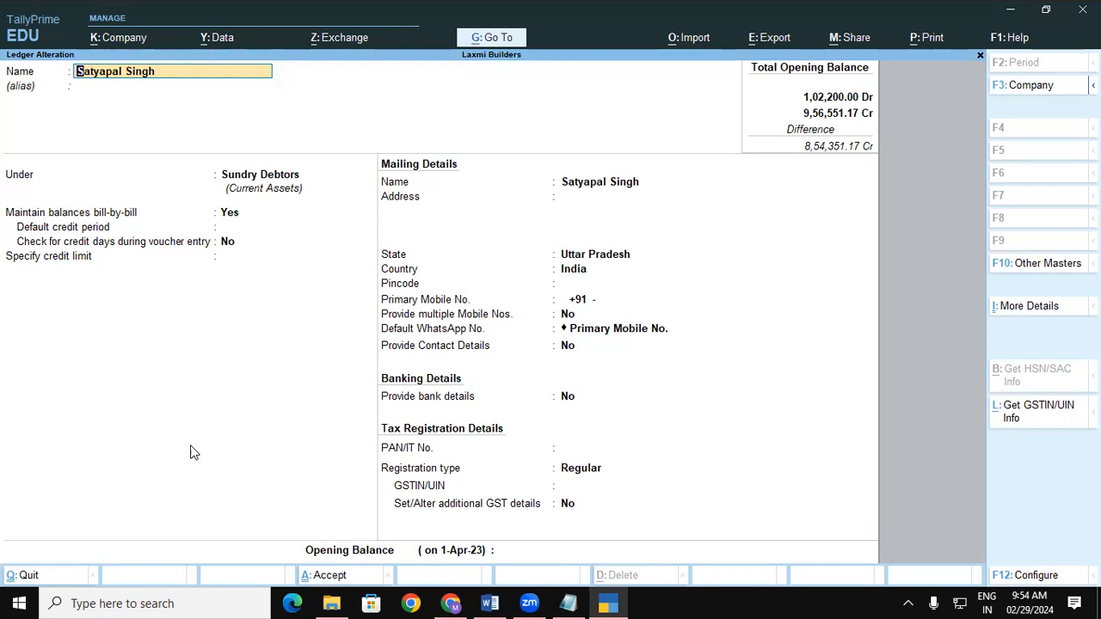
Enable Contact Details and enter the contact name and primary mobile number.
click(565, 348)
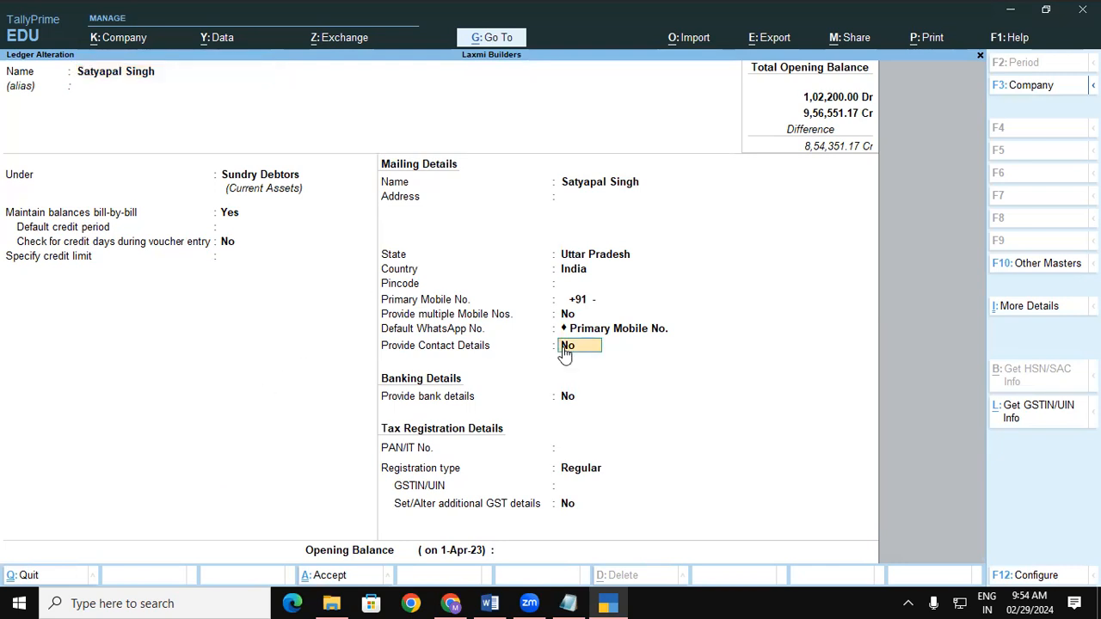
text(y)
key(Return)
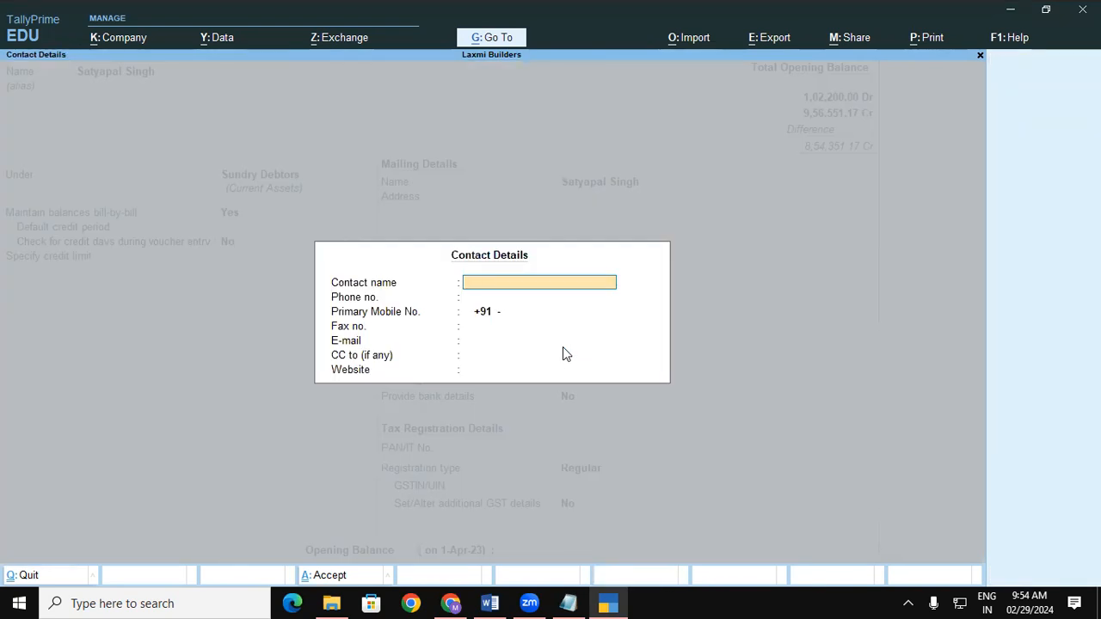
text(SP Singh)
key(Return)
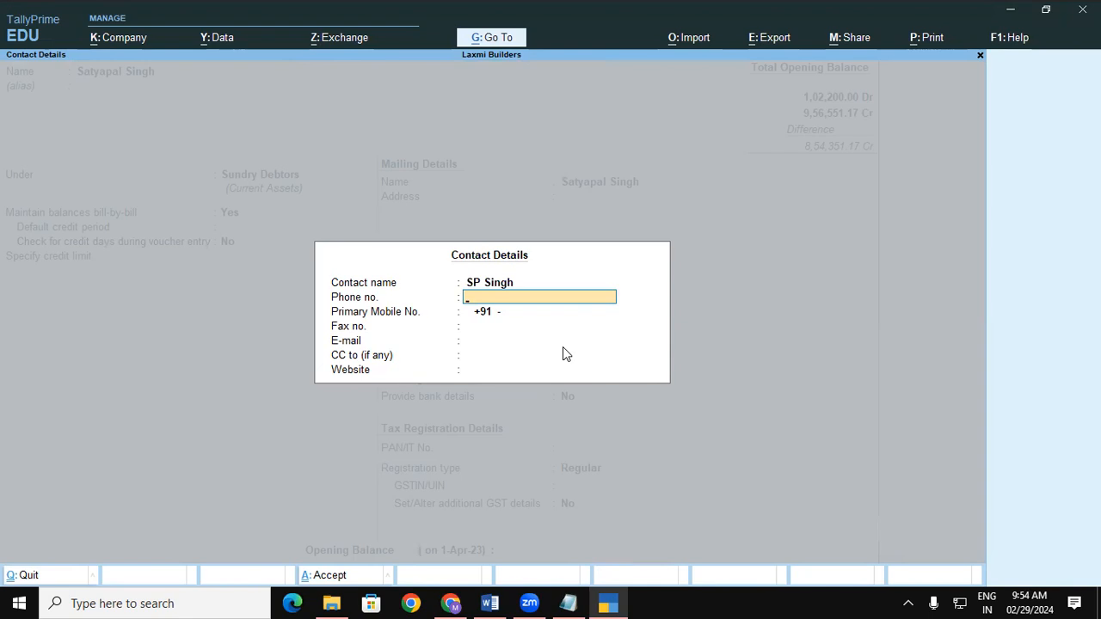
key(Return)
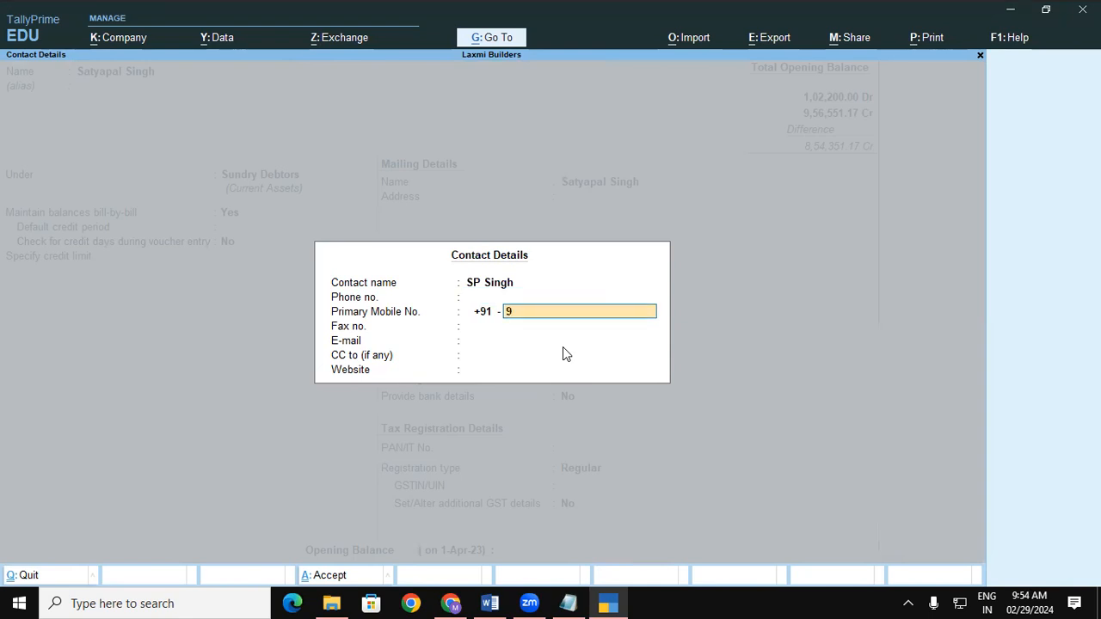
key(Return)
key(Return)
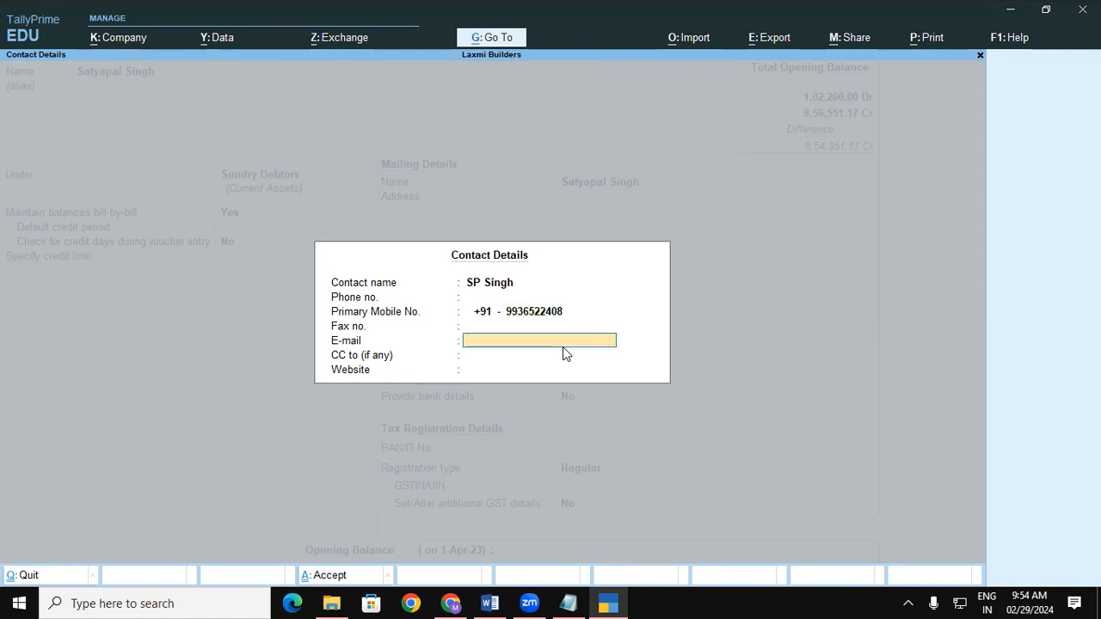
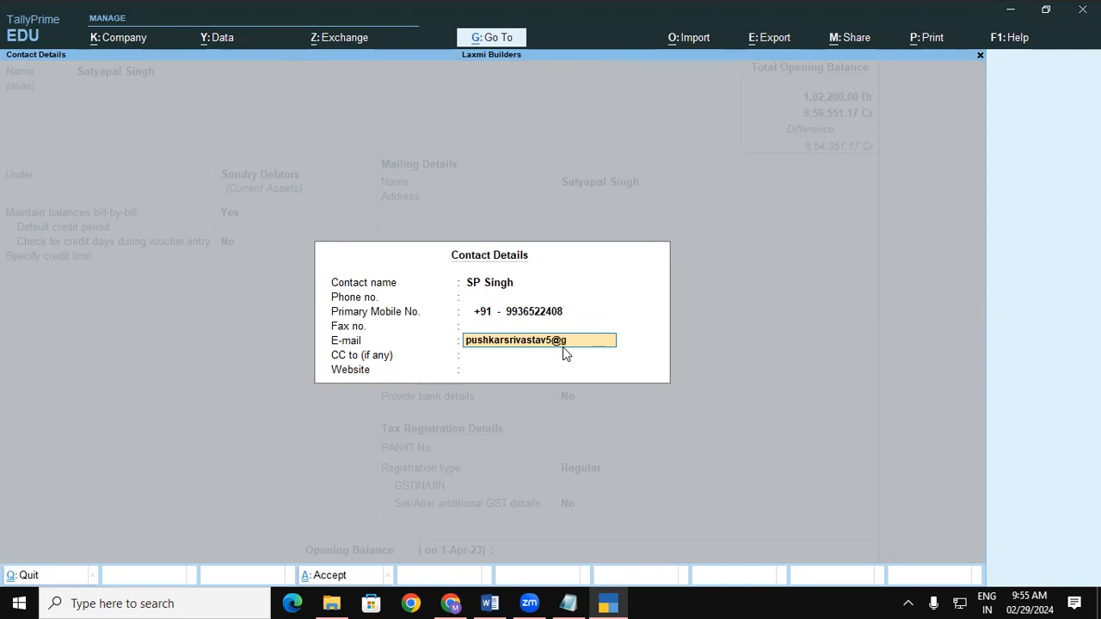
Enter the party's Gmail e-mail address, leaving CC empty.
key(Return)
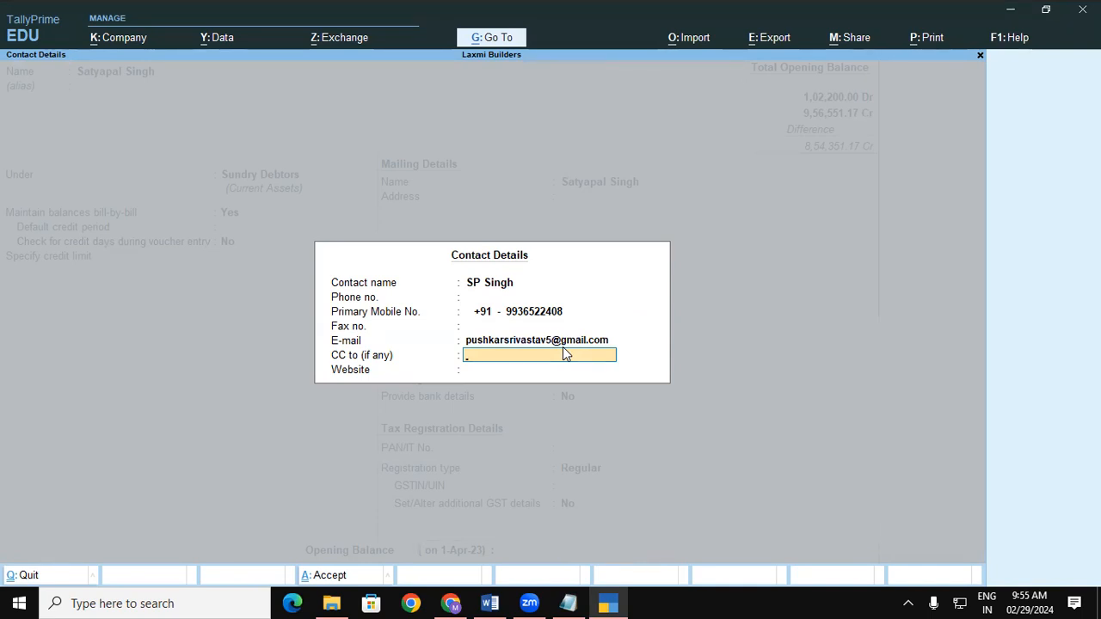
key(Return)
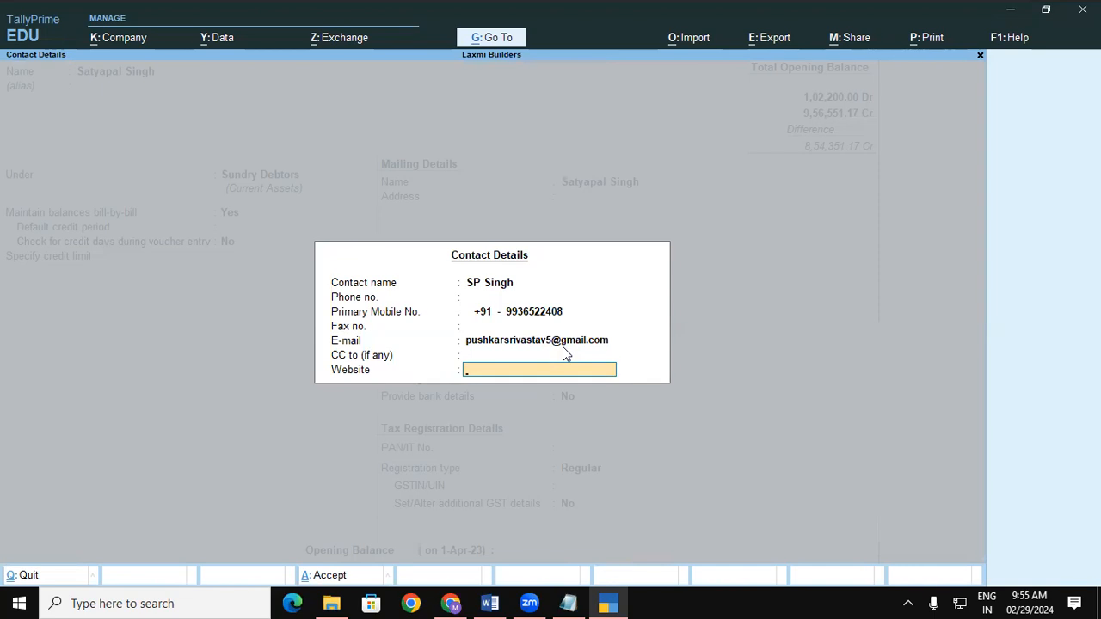
key(Up)
key(Up)
key(Up)
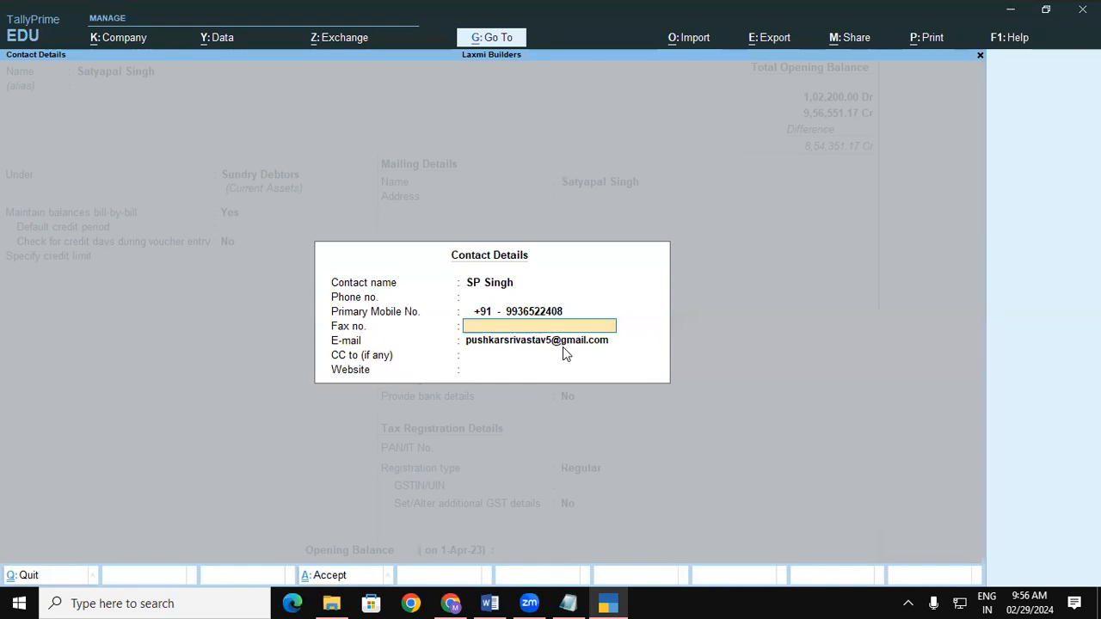
Step down through the remaining contact fields to finish Contact Details.
key(Return)
key(Return)
key(Return)
key(Return)
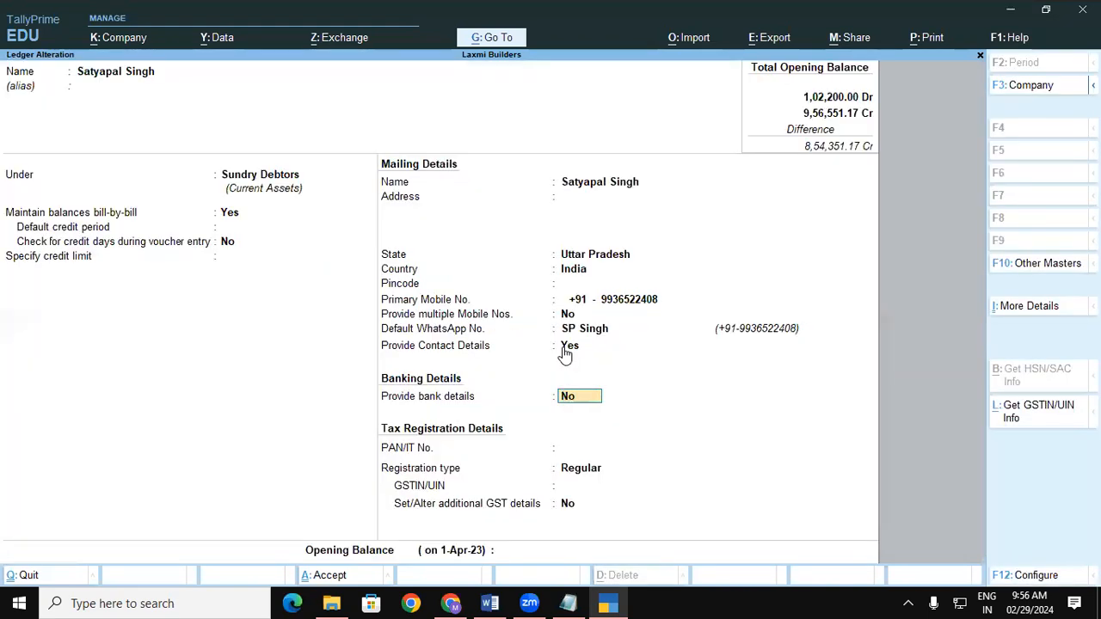
Save the ledger alteration and search reports for 'Ou' from the Gateway.
key(ctrl+a)
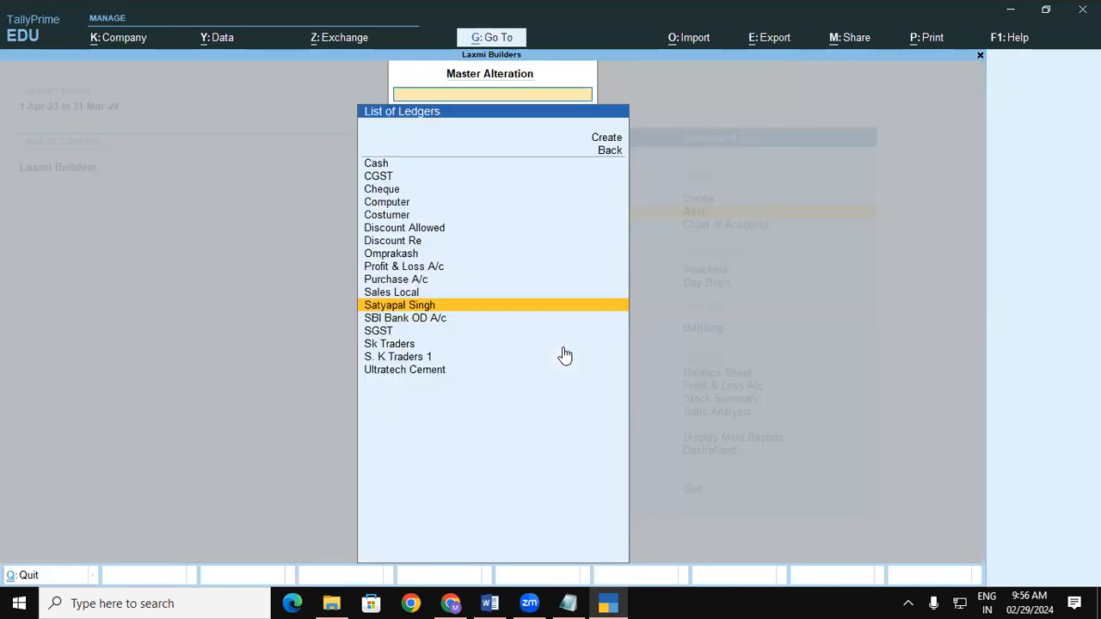
key(Escape)
key(Escape)
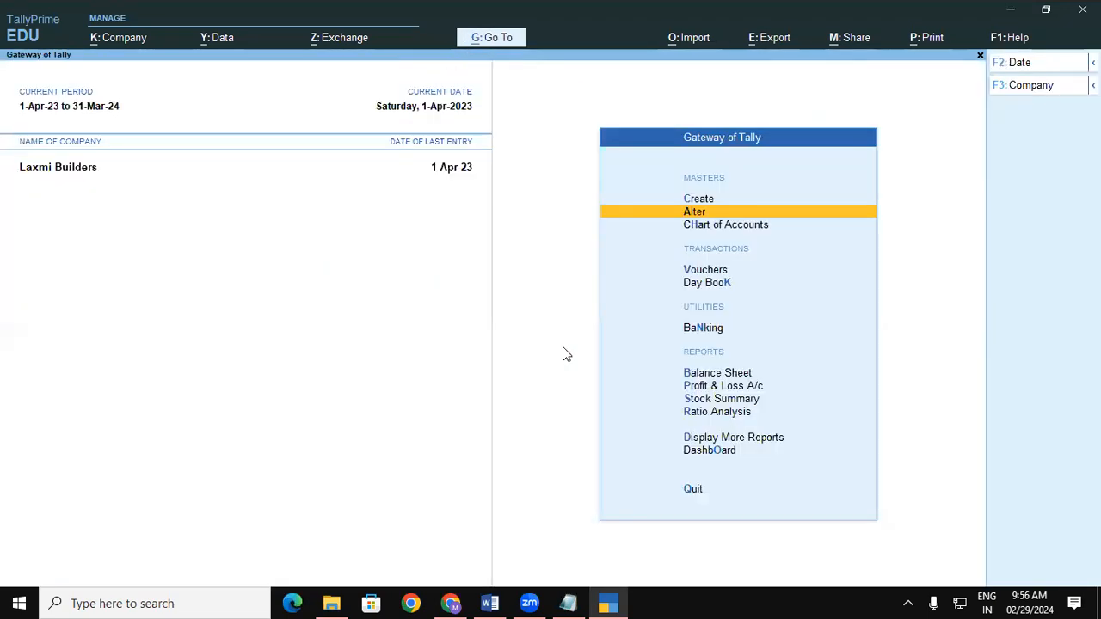
click(516, 37)
text(Ou)
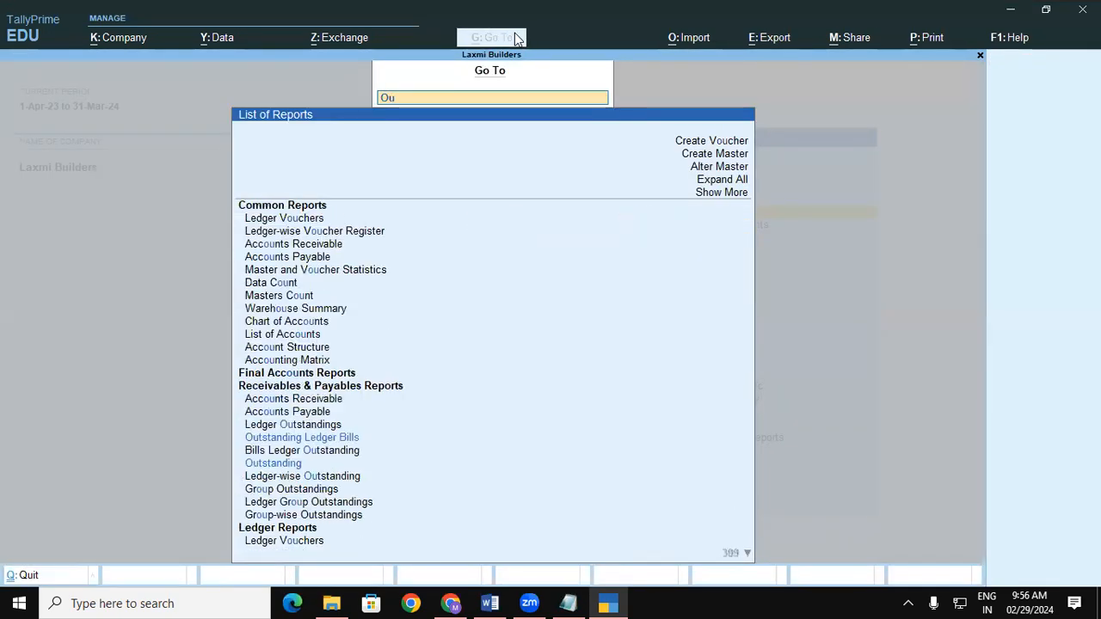
Open the Outstanding report for the party ledger, showing 7,700.00 Cr on account.
key(Down)
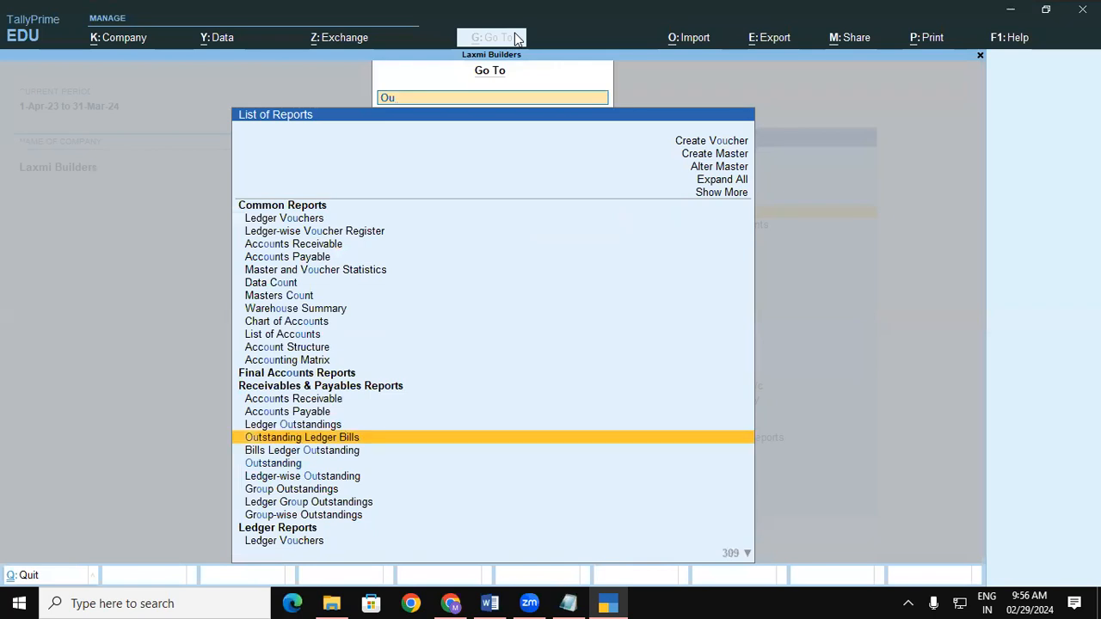
key(Down)
key(Down)
key(Return)
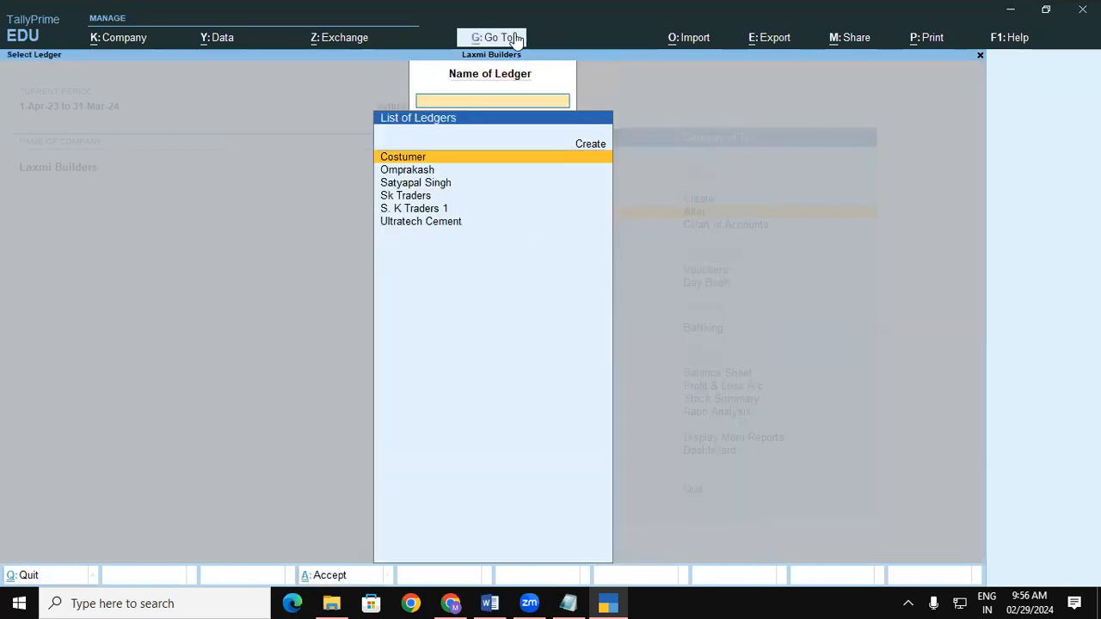
key(Down)
key(Down)
key(Return)
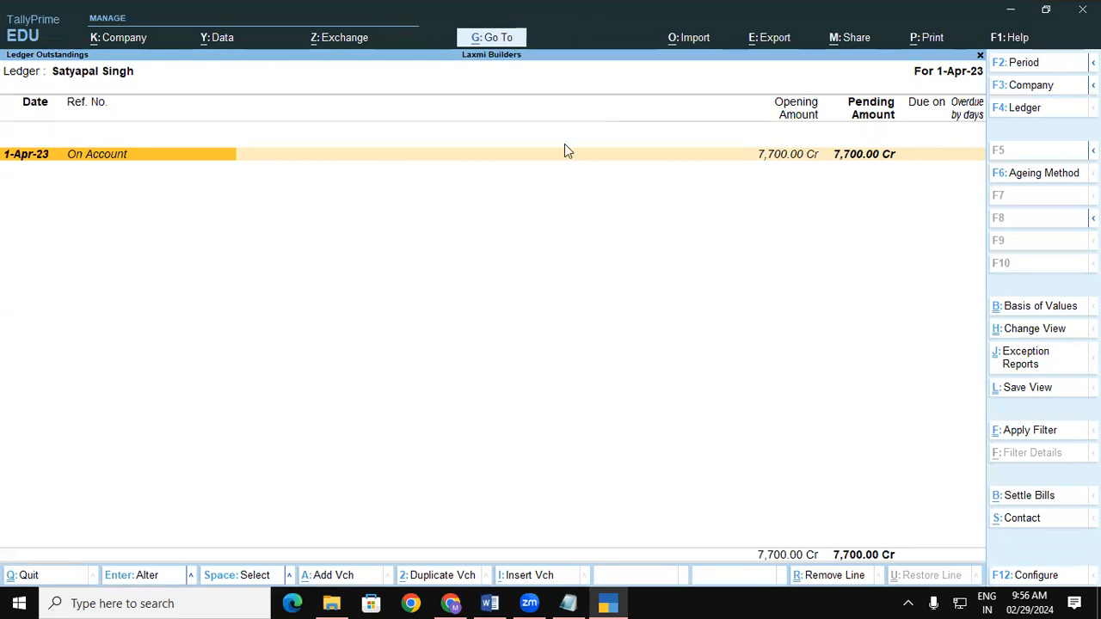
Set up e-mailing the Ledger Outstandings report, keeping the party's address as recipient and the default subject.
click(853, 39)
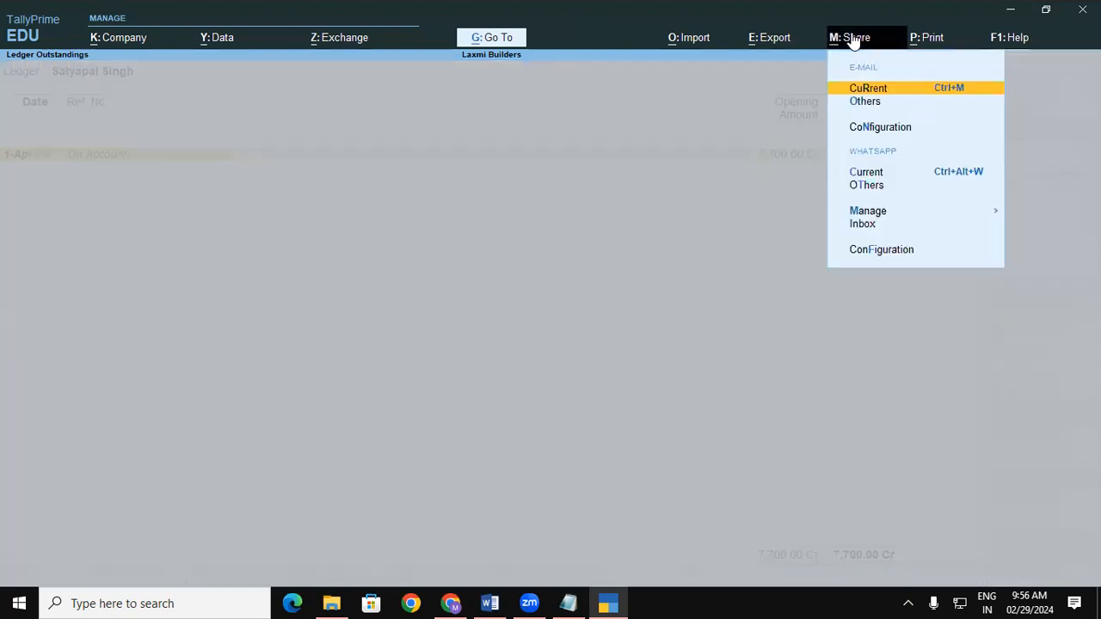
click(857, 92)
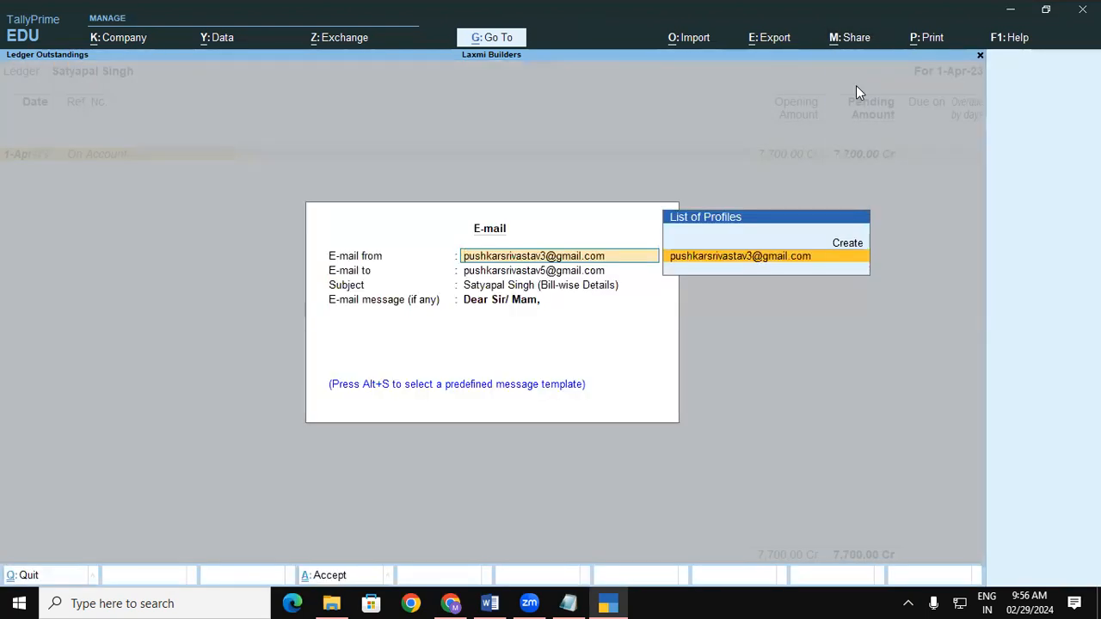
key(Return)
key(Return)
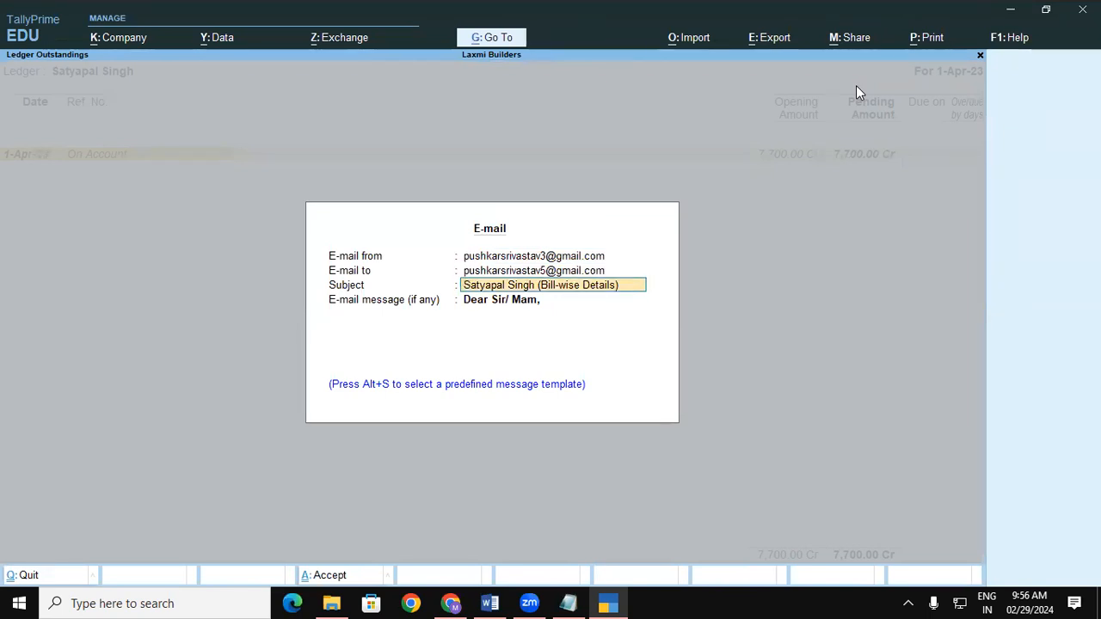
key(BackSpace)
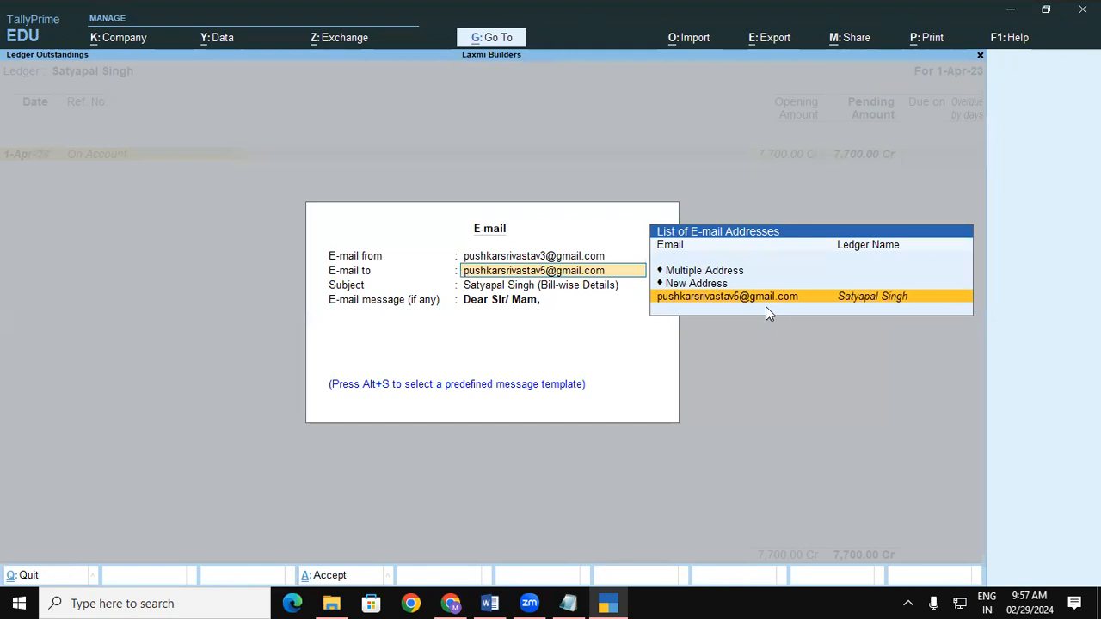
key(Return)
key(Return)
key(Return)
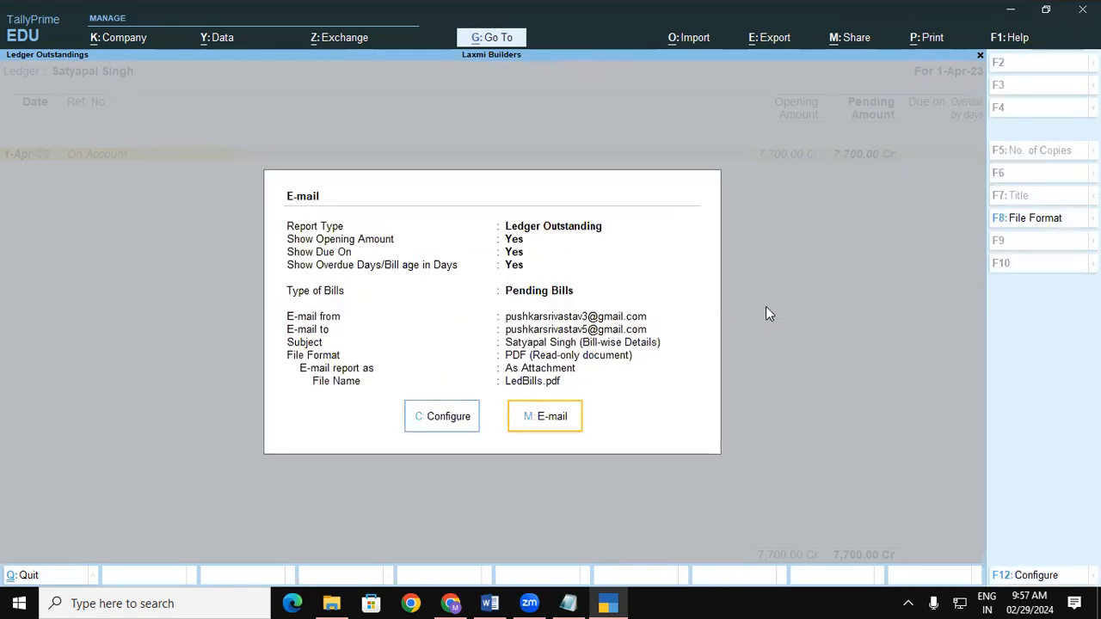
key(Return)
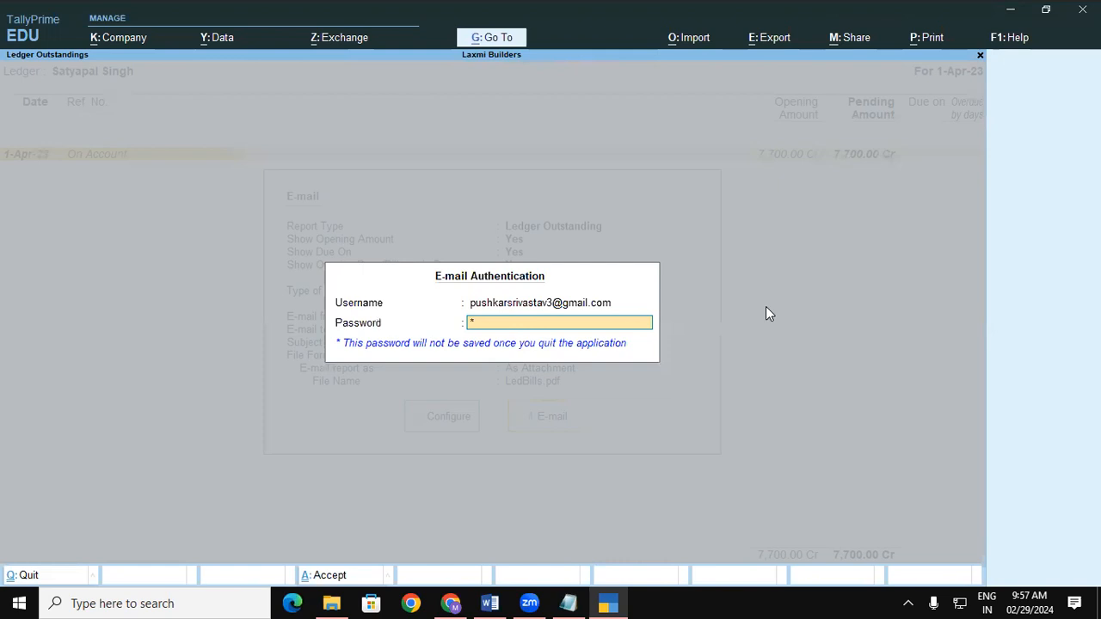
Enter the Gmail app password to send the PDF, then return to the Gateway of Tally.
text(****************)
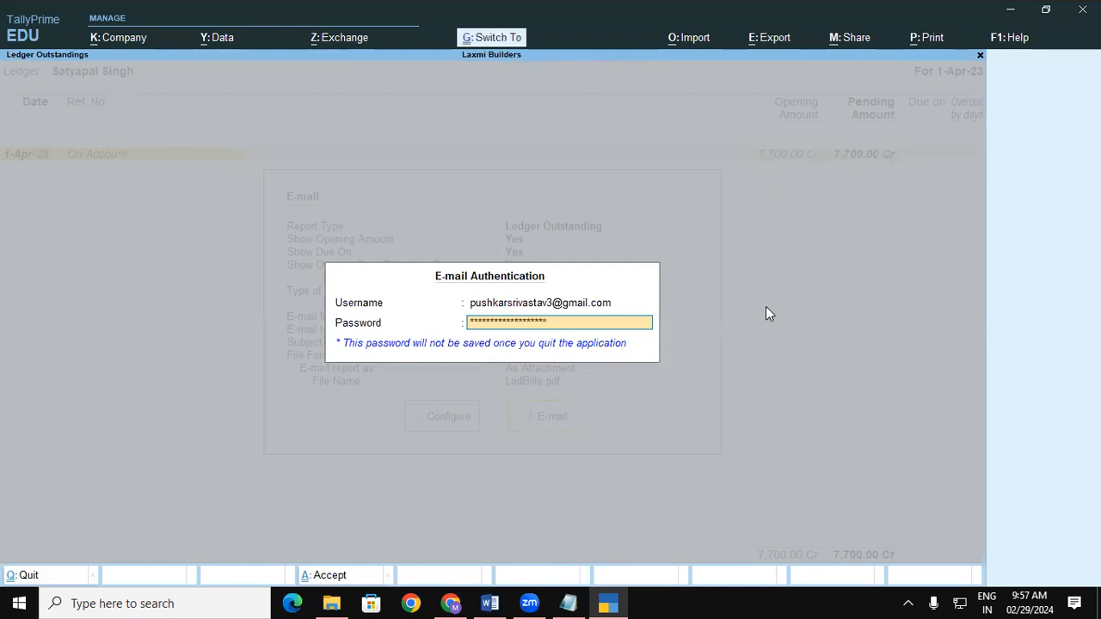
key(Return)
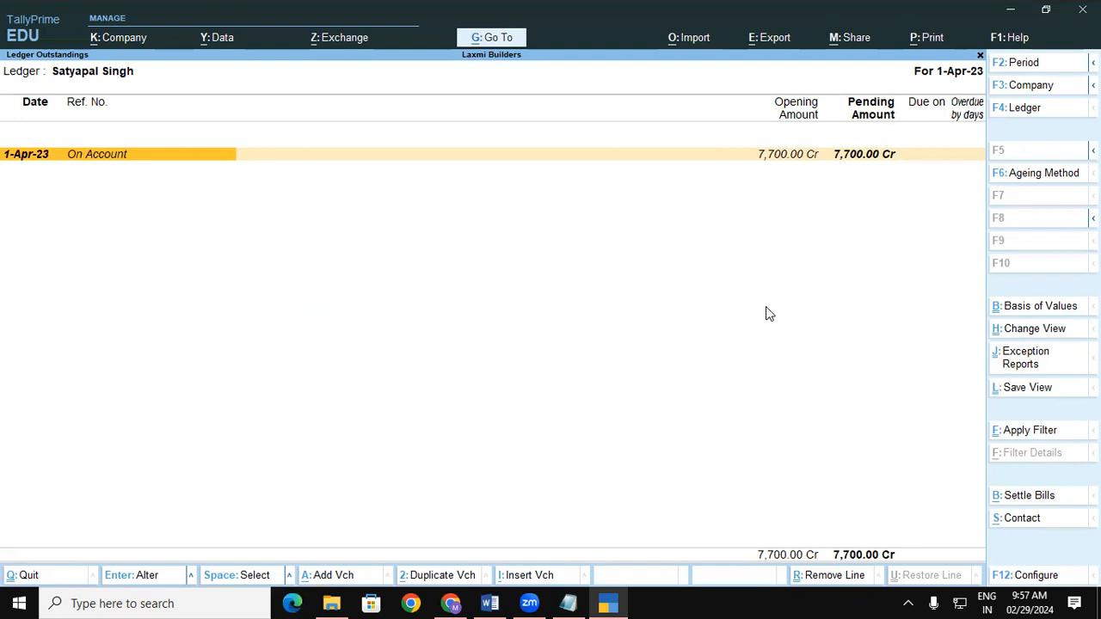
key(Escape)
key(Escape)
key(Escape)
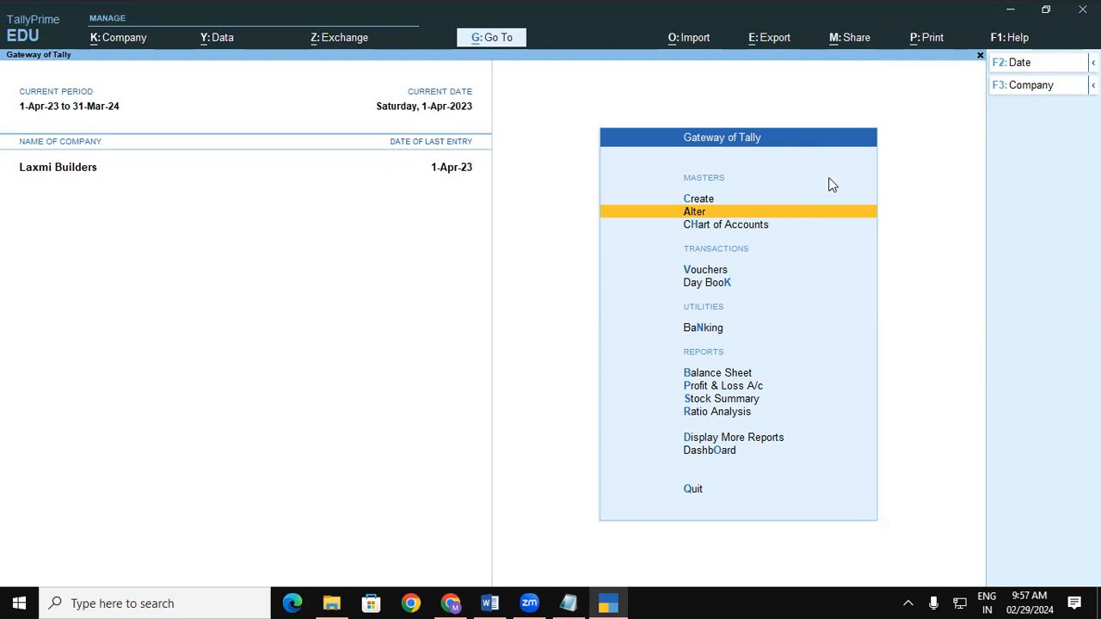
Bring up the Email By Tally Word guide and highlight its Turn On Two Step Verification step.
click(489, 603)
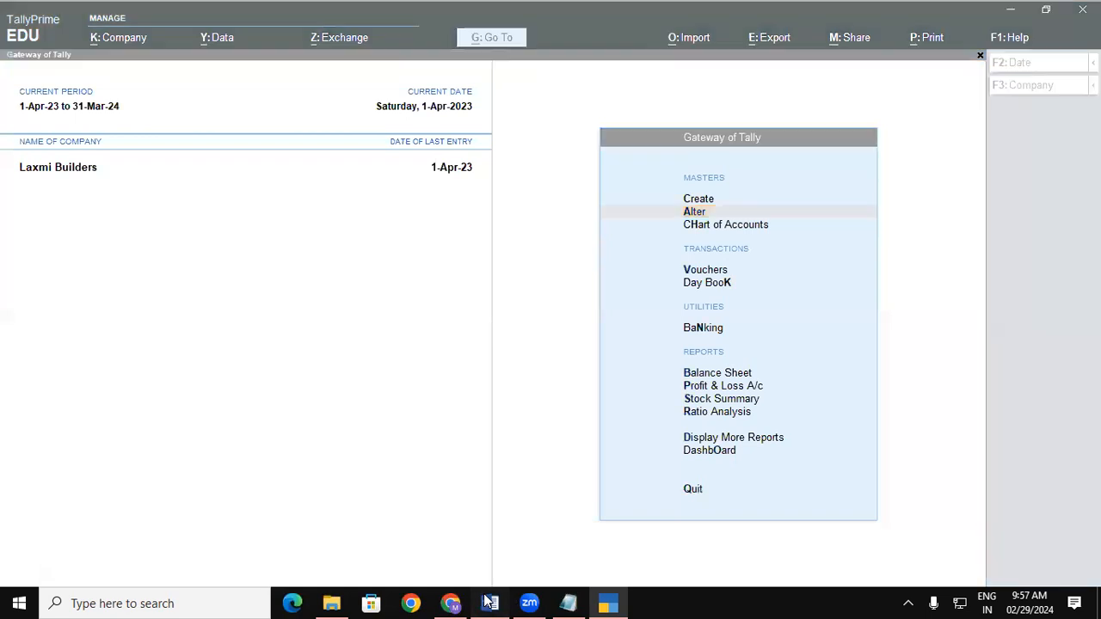
click(335, 245)
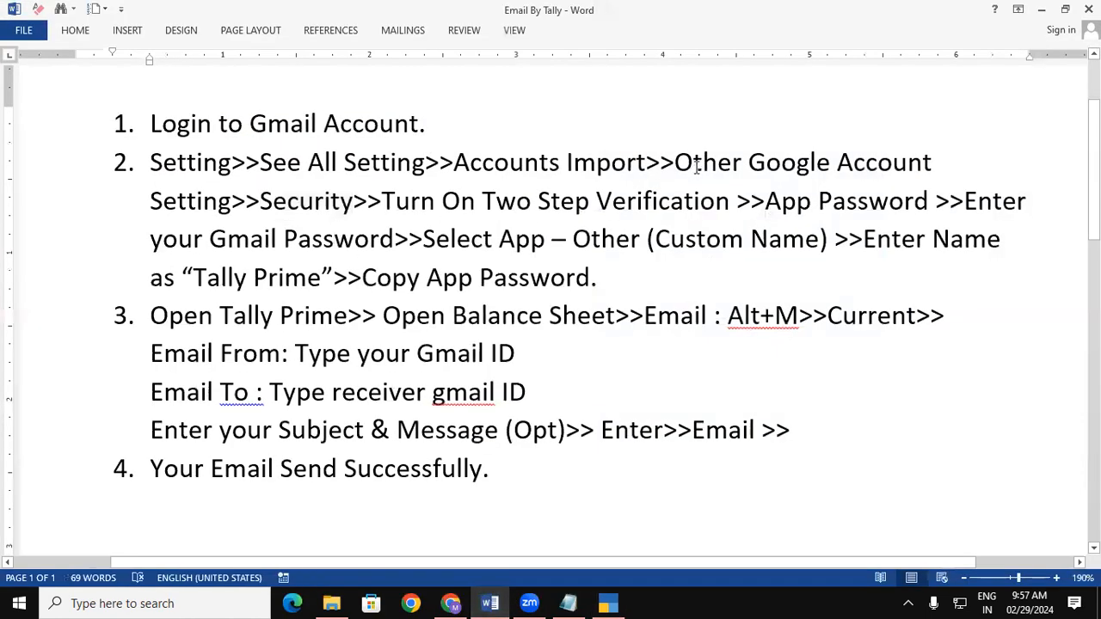
drag(381, 201, 701, 220)
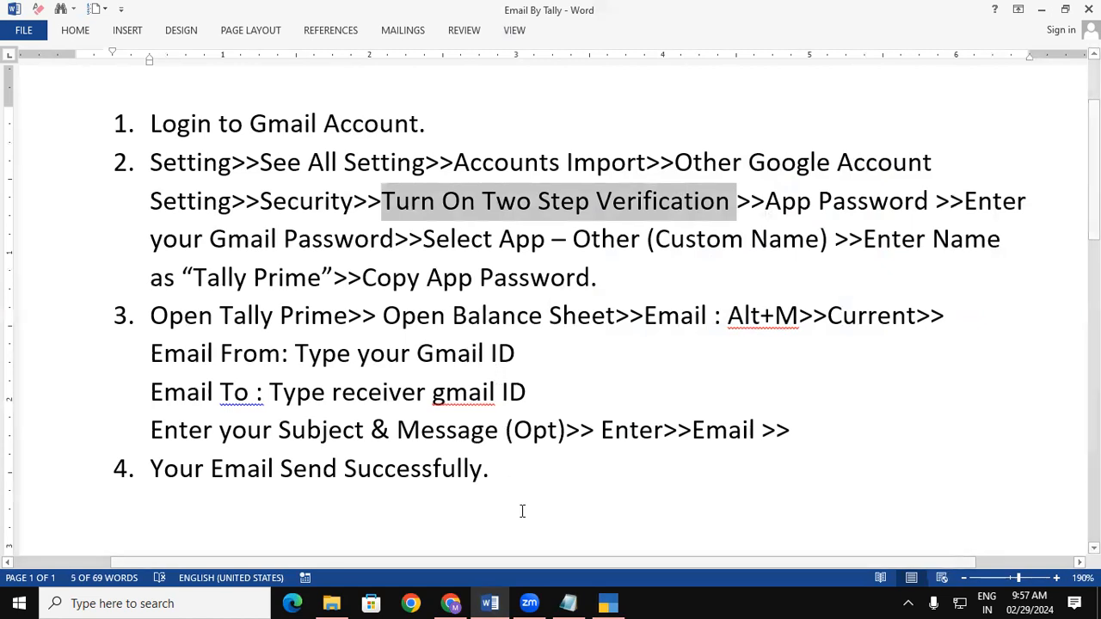
key(alt+Tab)
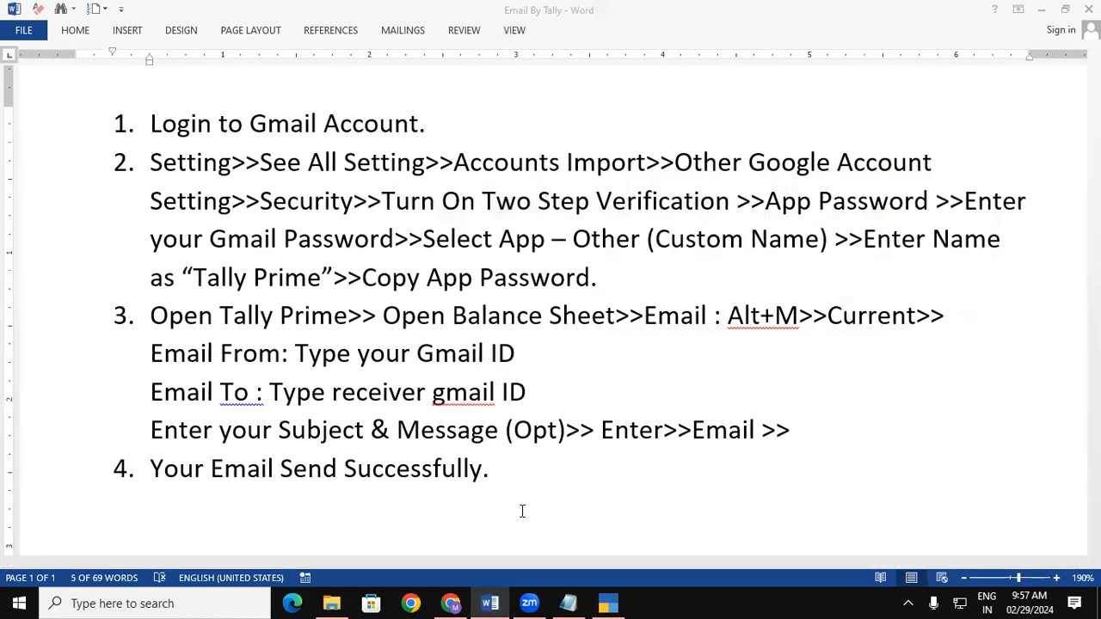